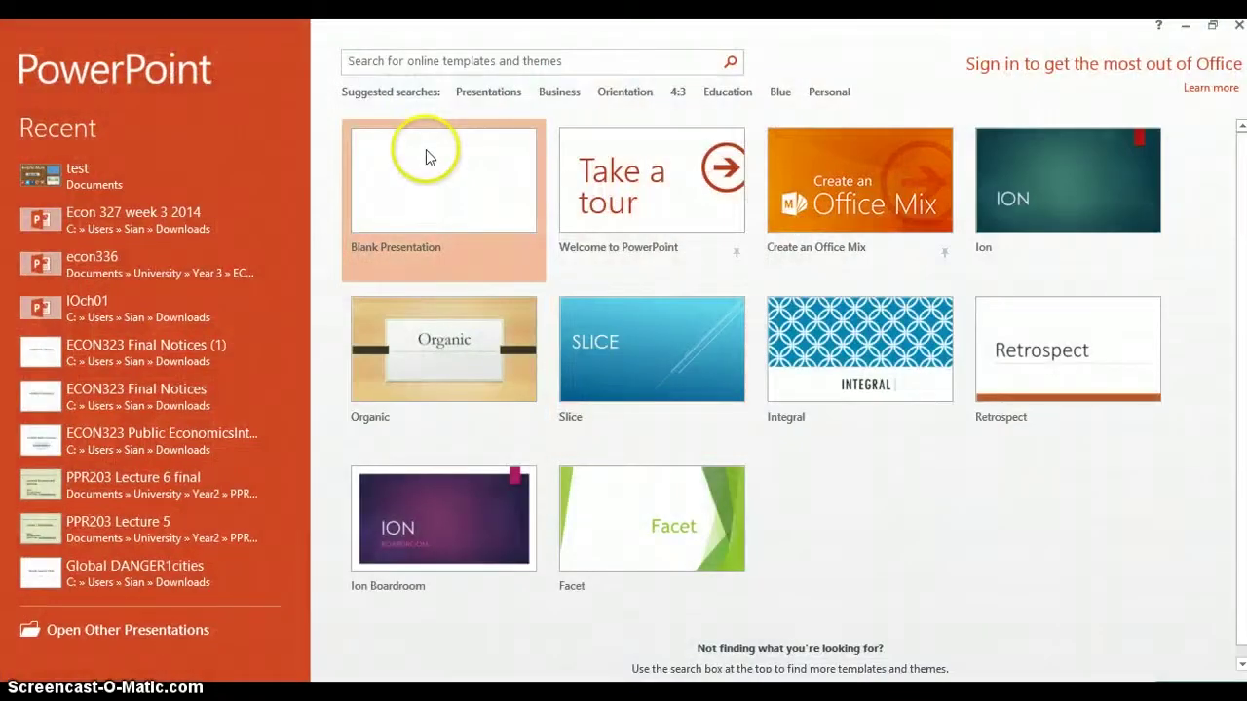
Create a blank presentation and delete the title and subtitle placeholders from its first slide
left_click(426, 155)
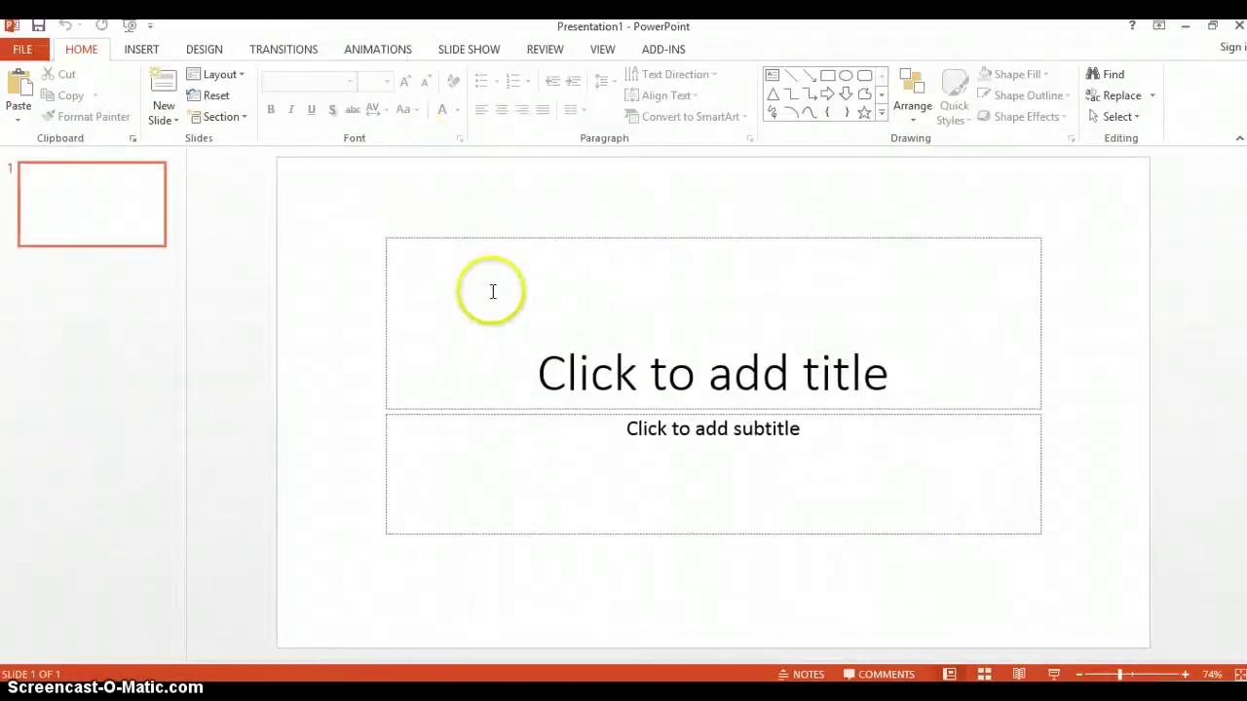
left_click(491, 287)
left_click(490, 235)
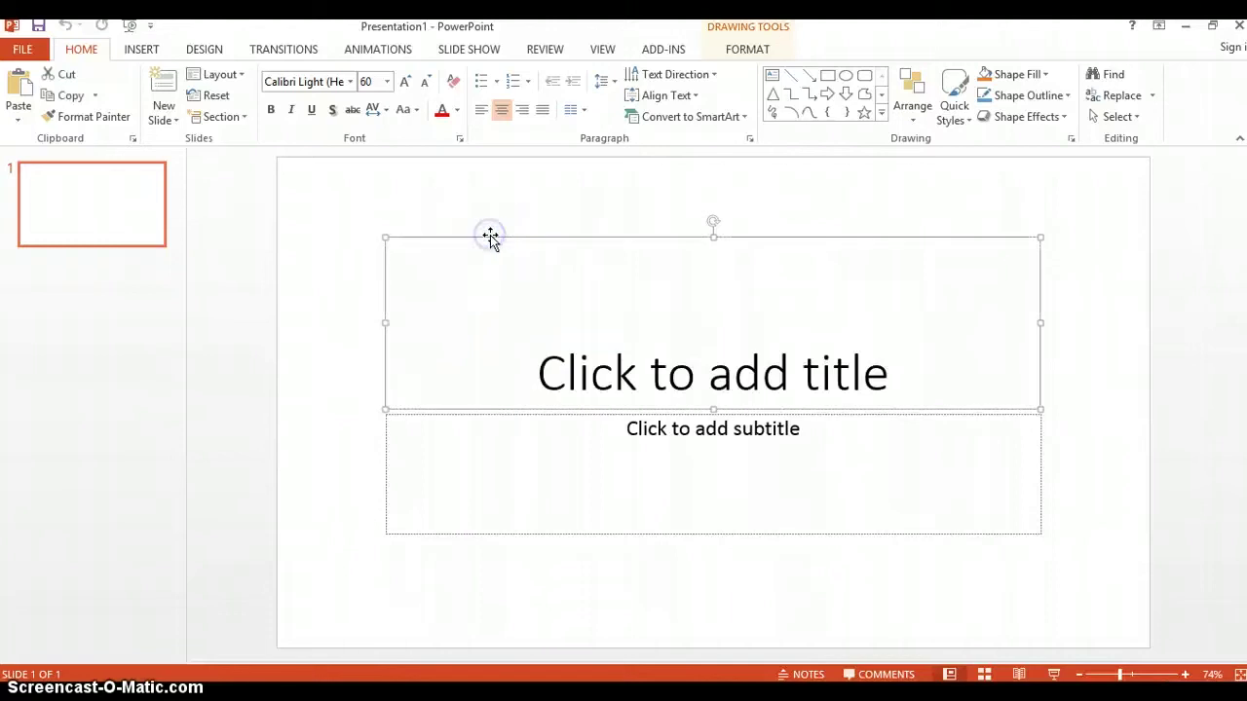
key("Delete")
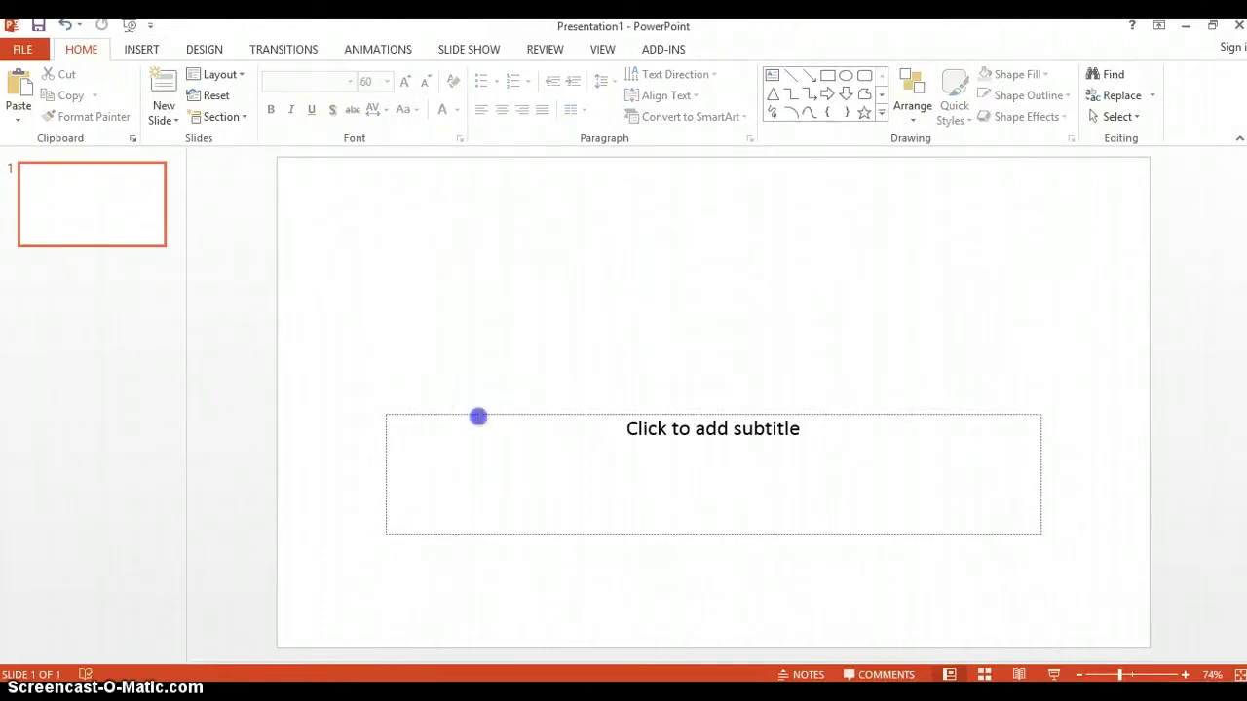
left_click(439, 417)
key("Delete")
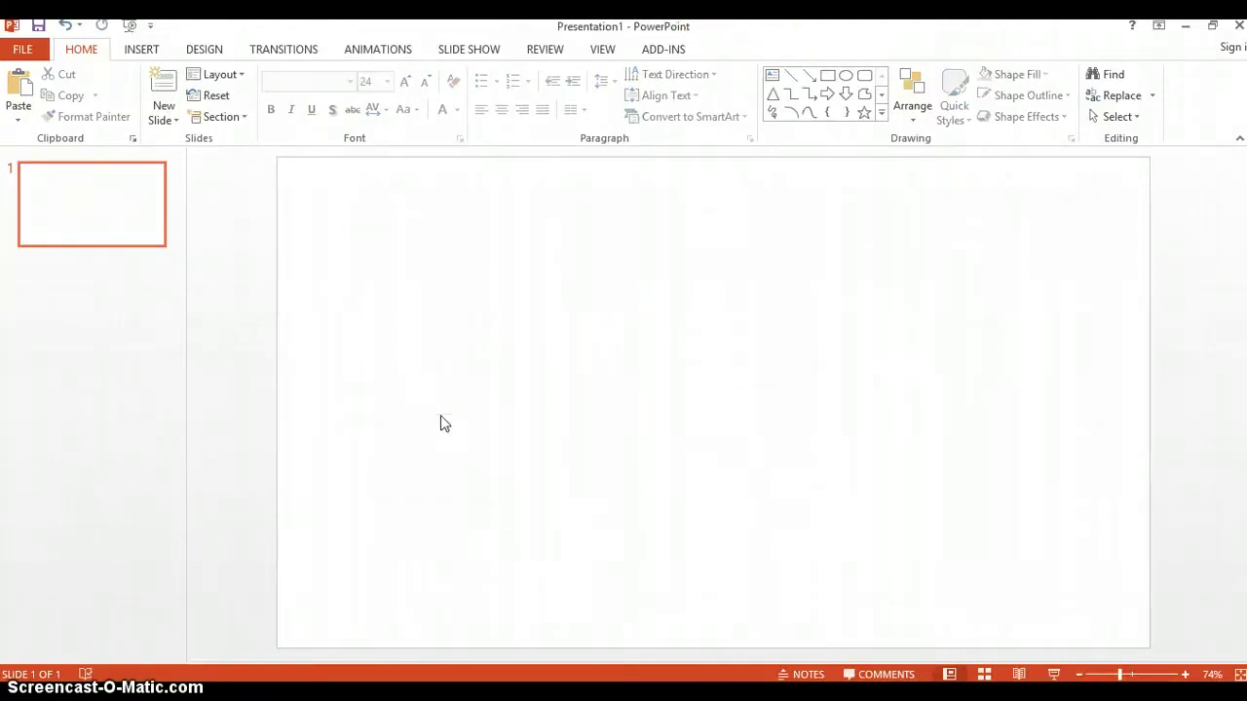
left_click(206, 46)
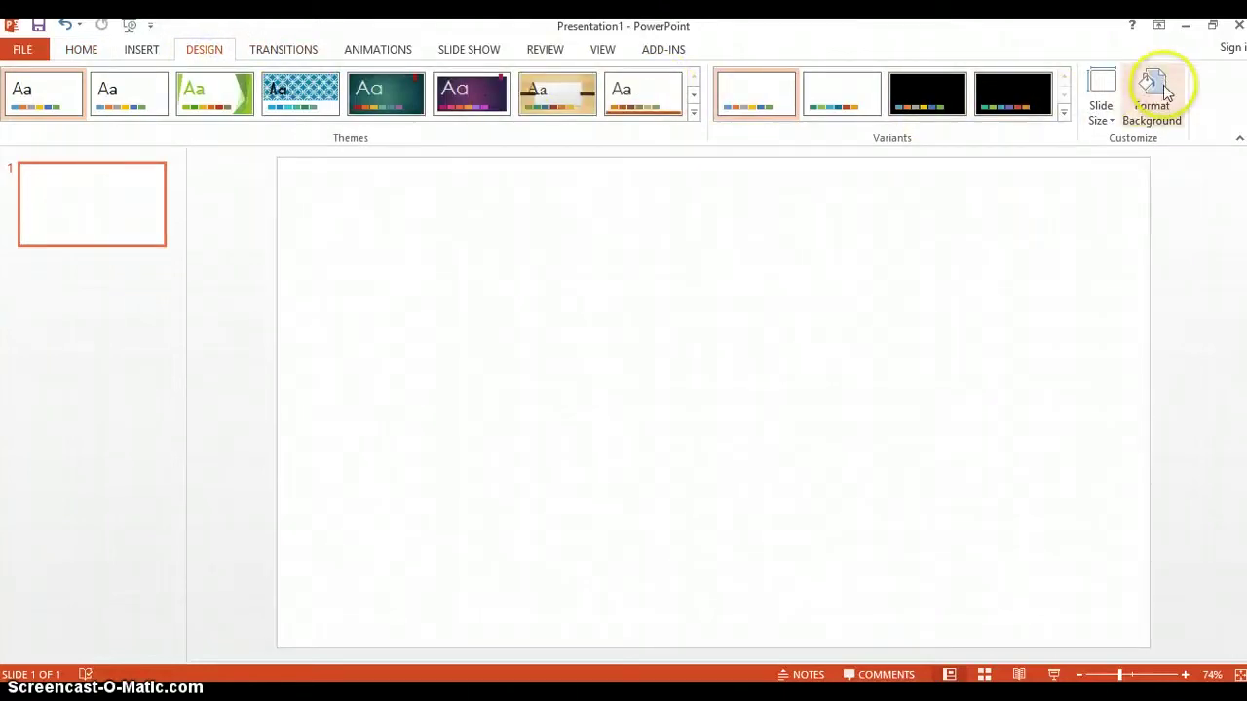
Try a dark blue preset gradient, then several patterns ending on Small checker board
left_click(1166, 90)
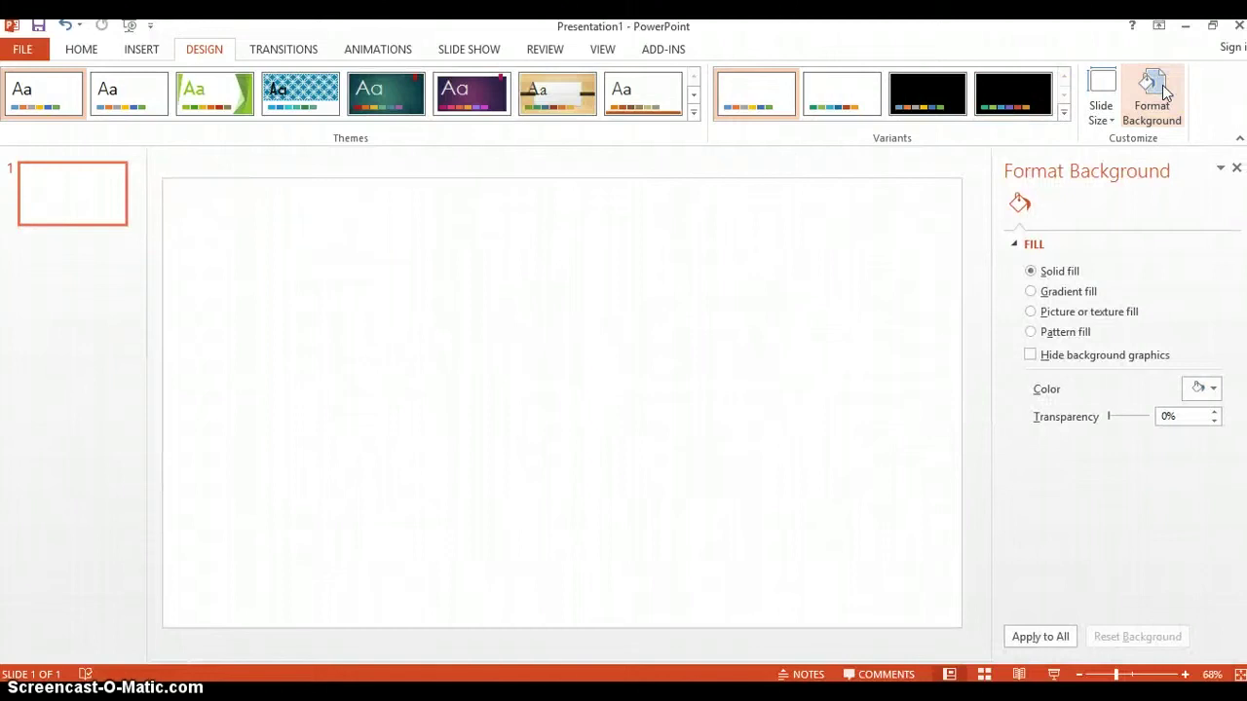
left_click(1030, 292)
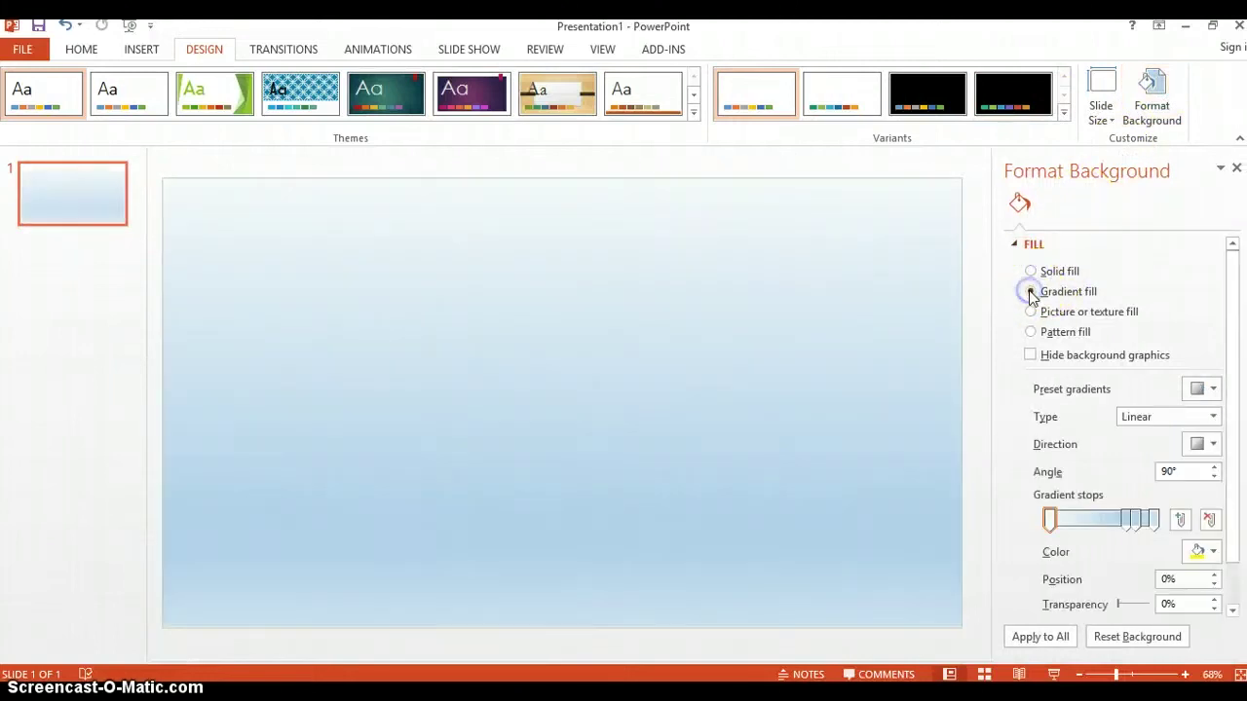
left_click(1207, 391)
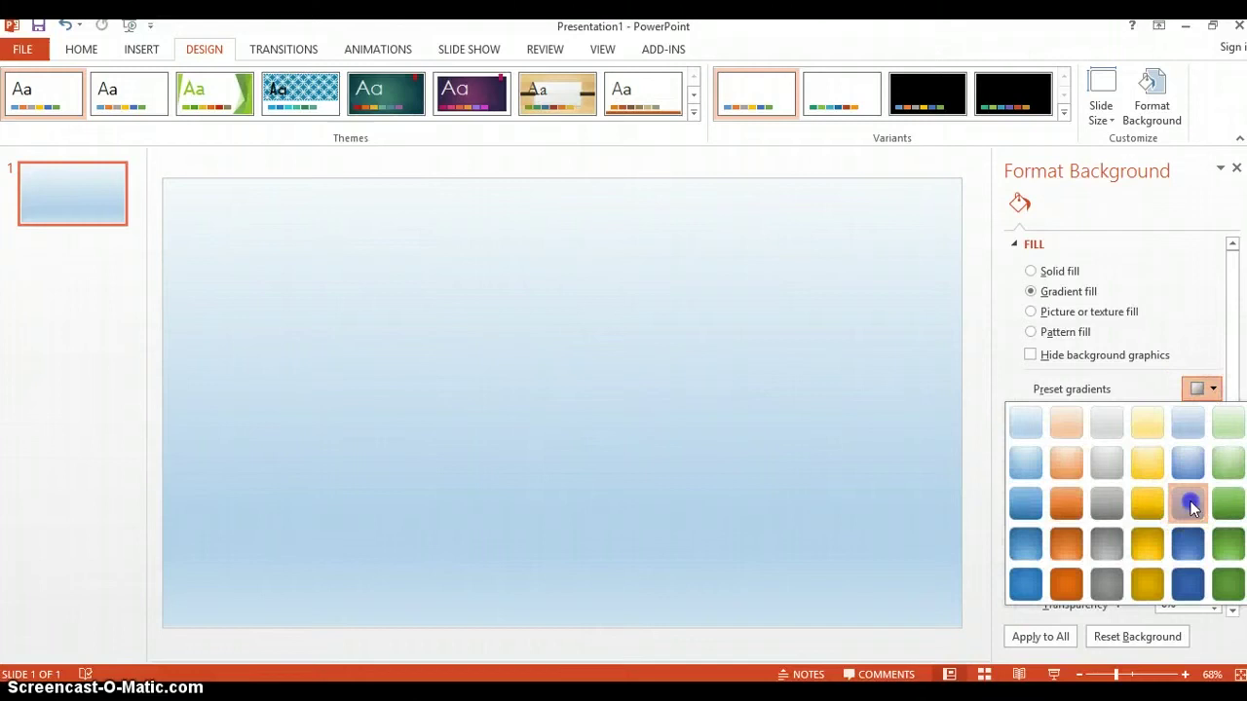
left_click(1189, 505)
left_click(1031, 332)
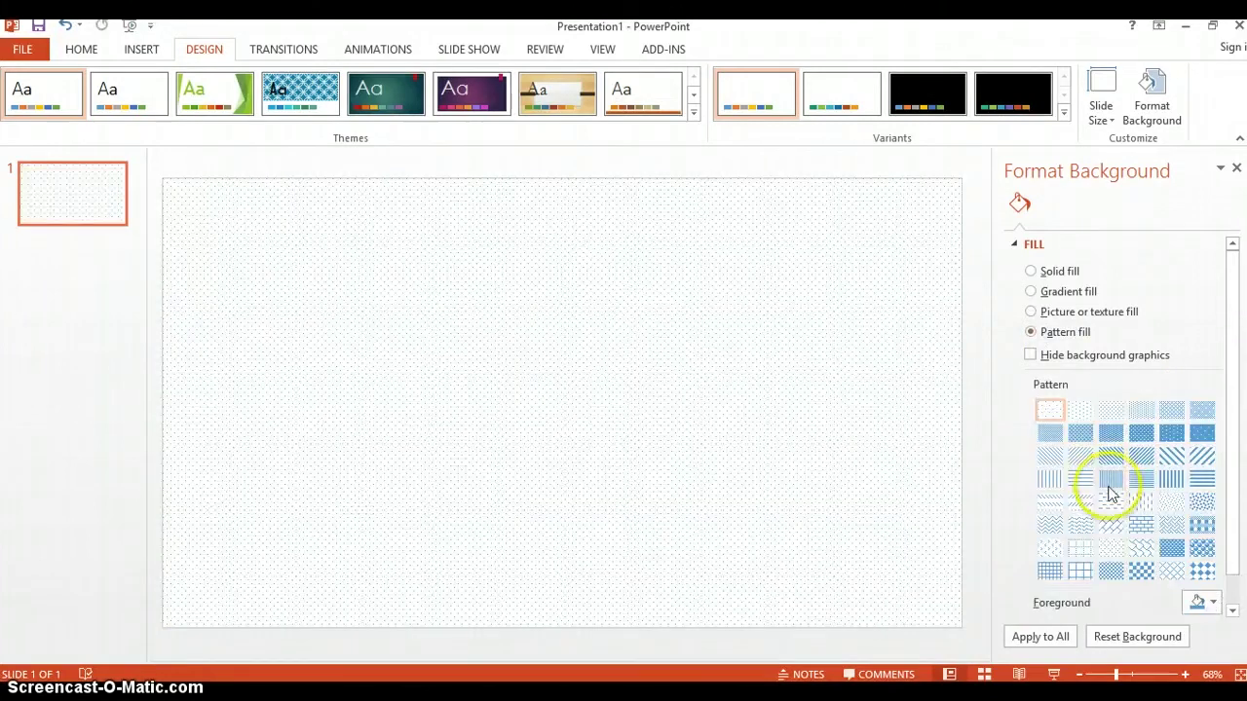
left_click(1110, 482)
left_click(1174, 450)
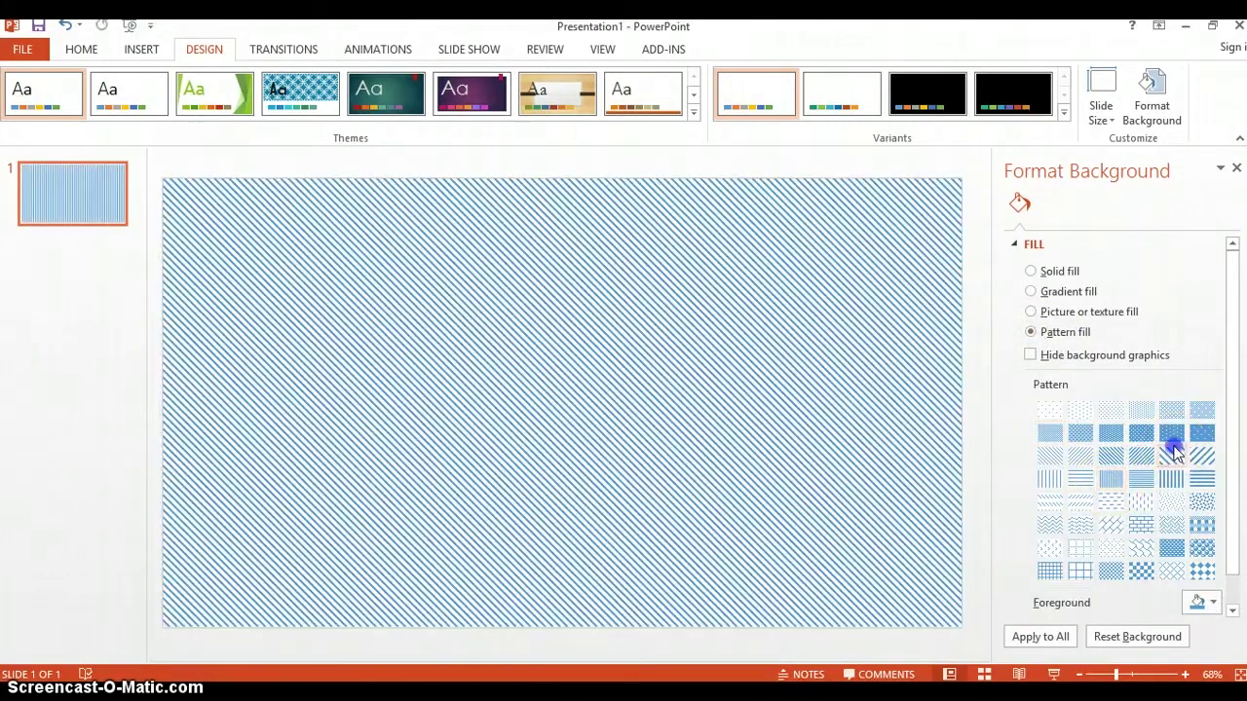
left_click(1174, 434)
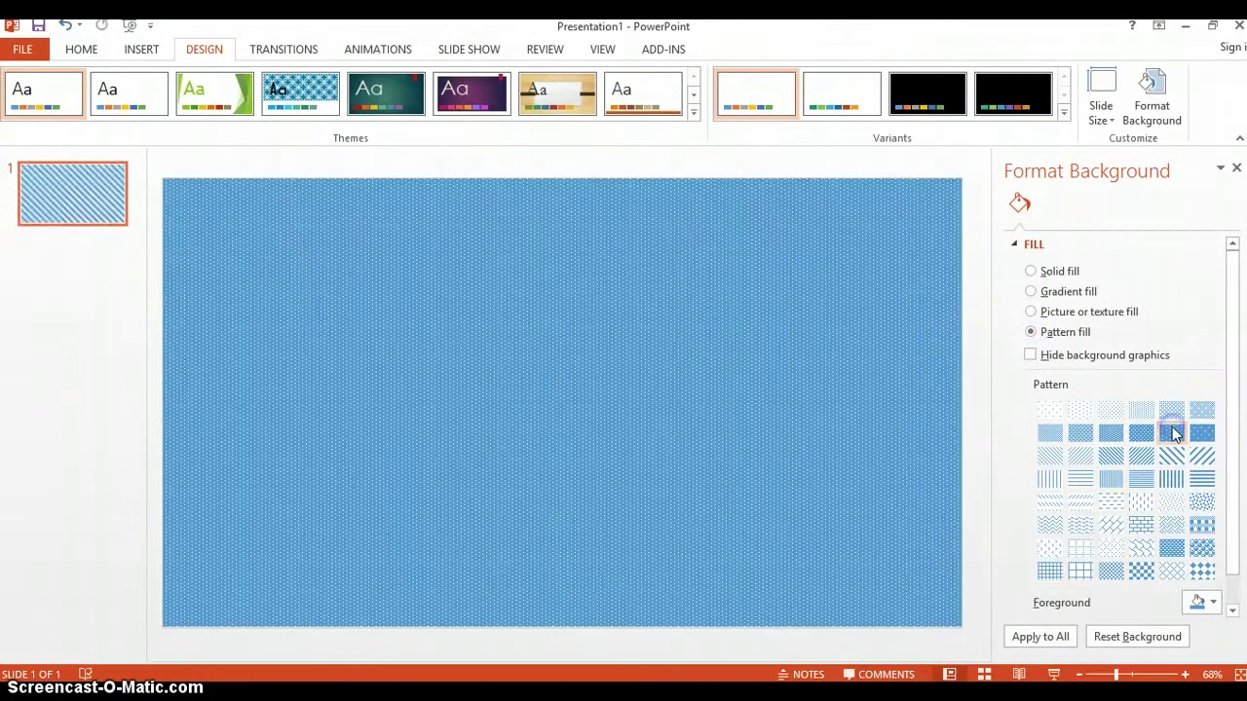
left_click(1115, 573)
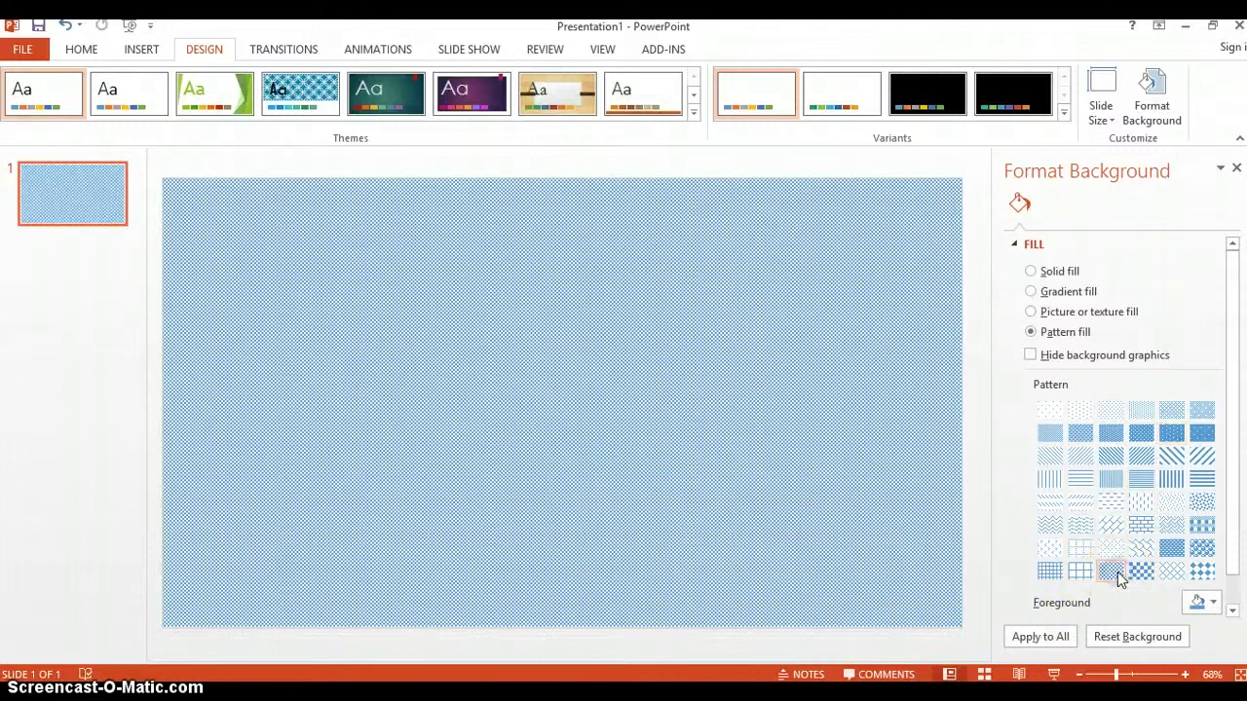
Switch to a texture fill and, after marble and water droplets, apply Medium wood
left_click(1033, 312)
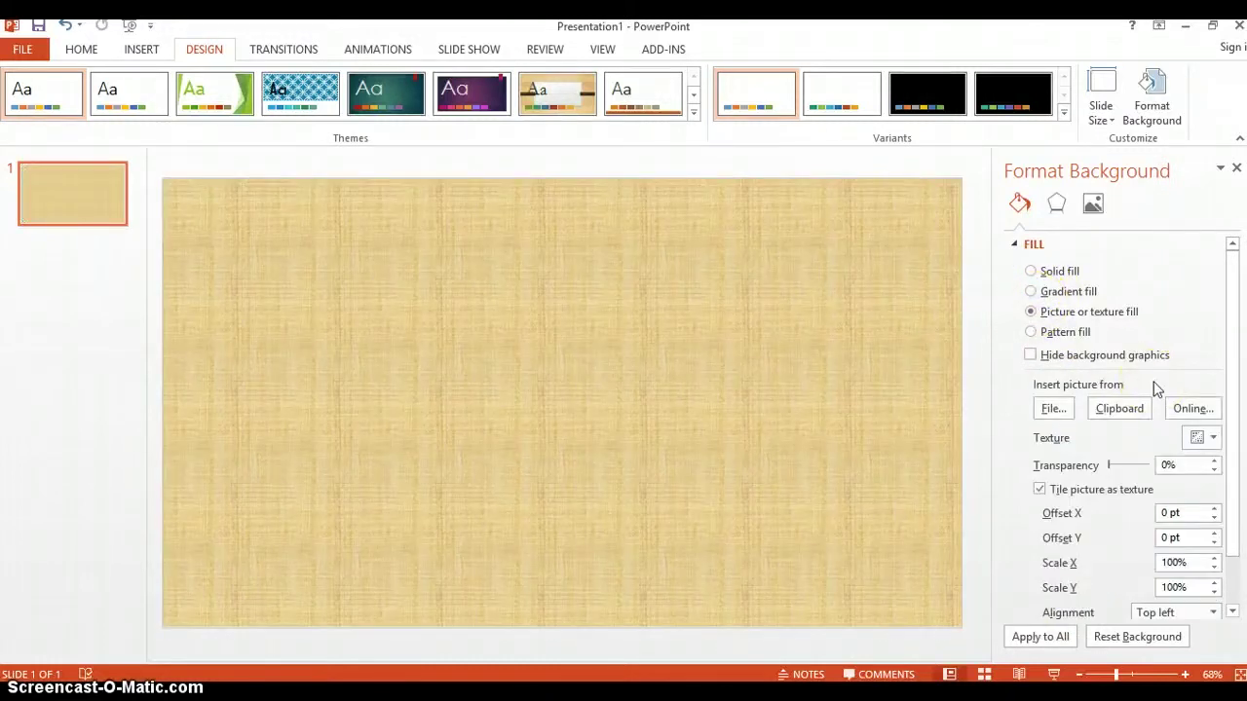
left_click(1200, 440)
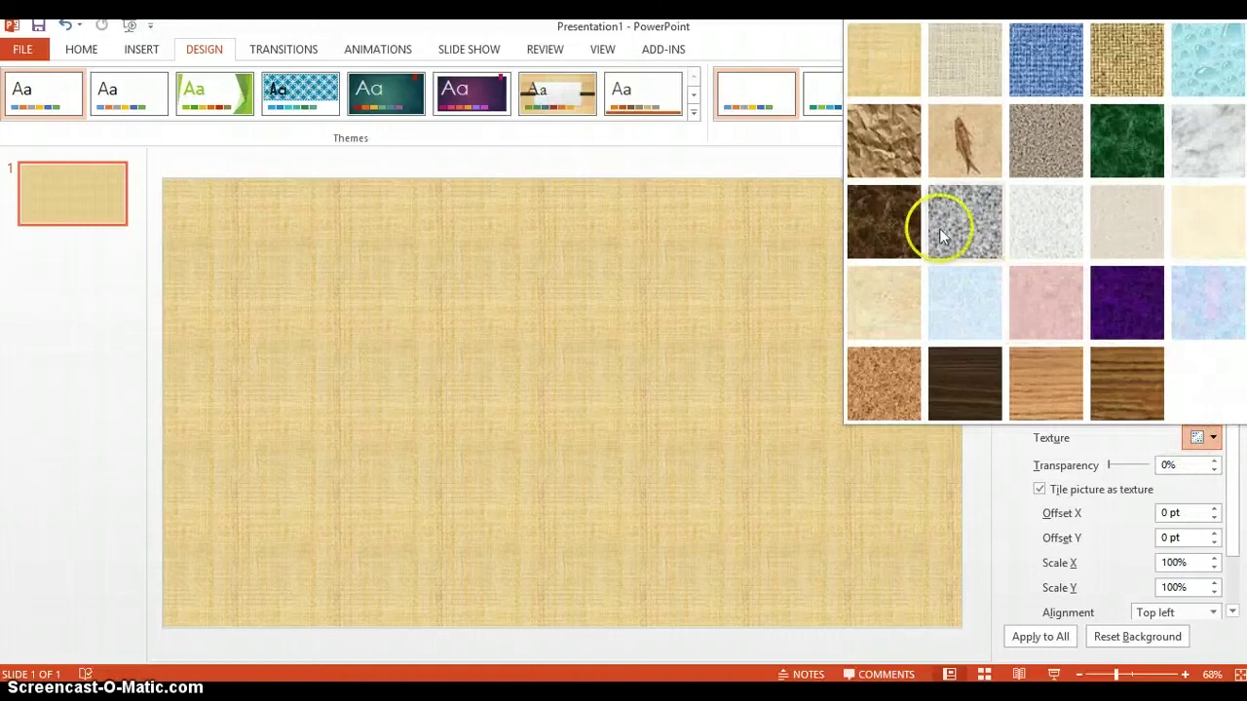
left_click(905, 219)
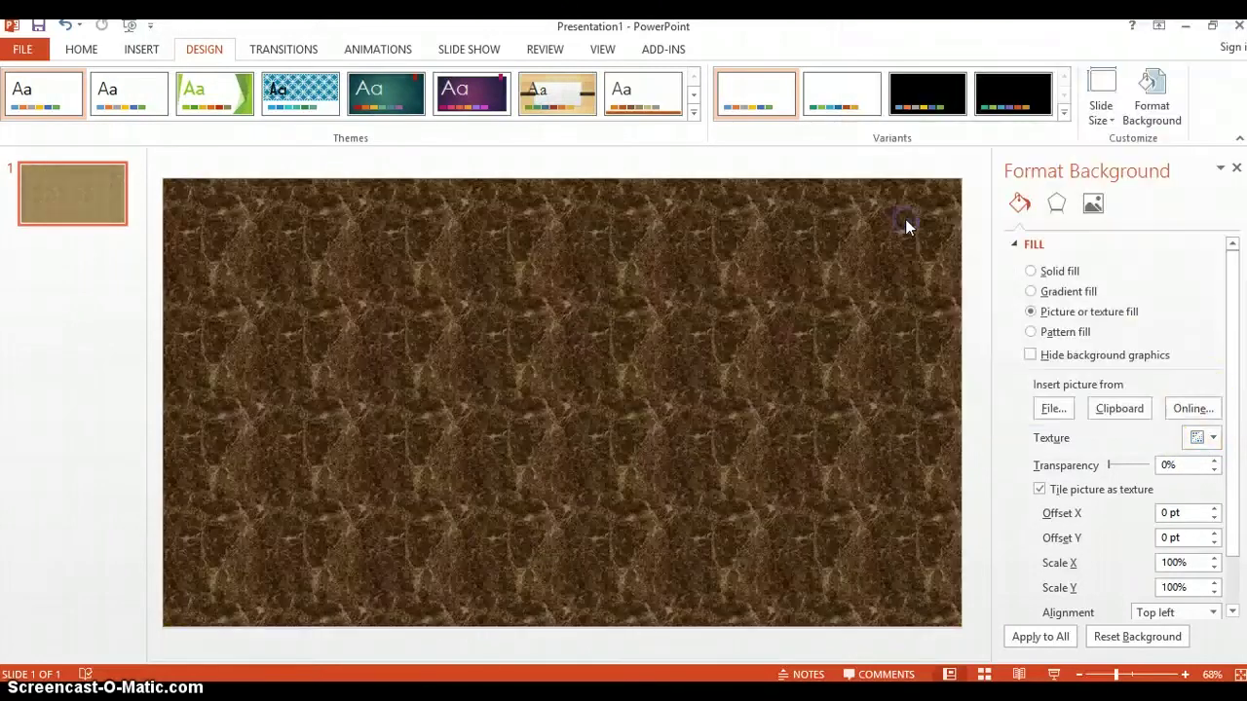
left_click(1203, 438)
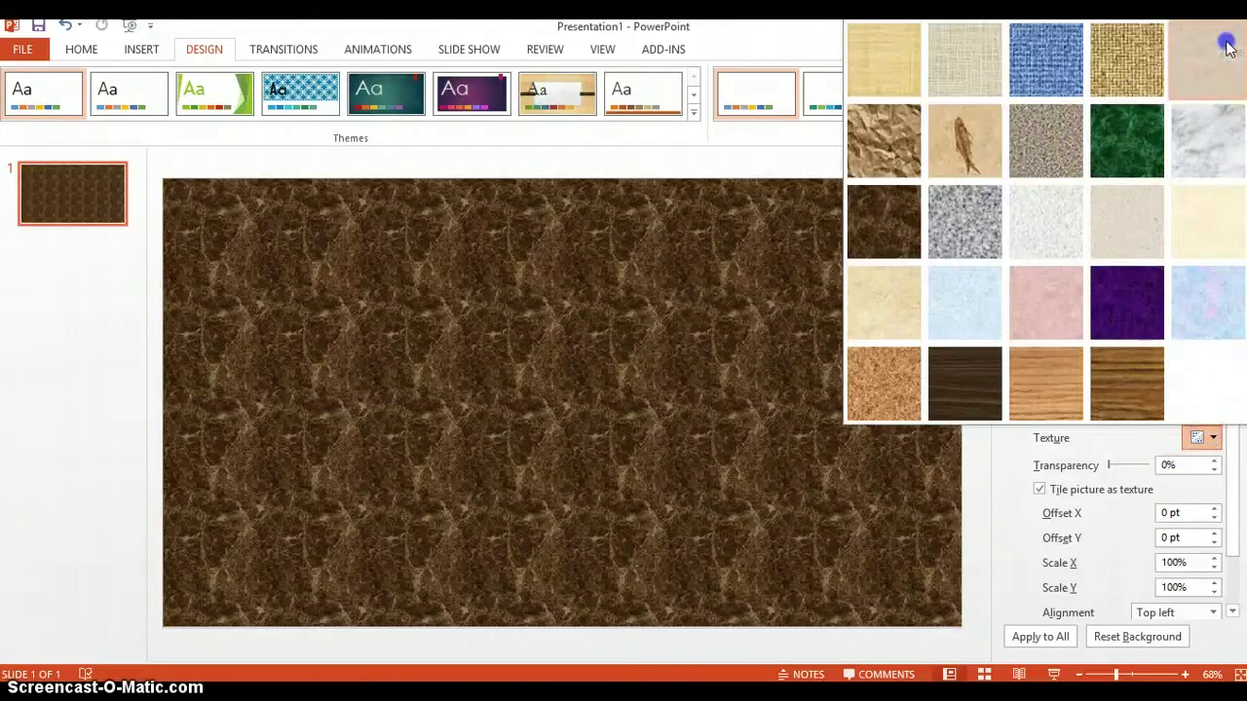
left_click(1225, 47)
left_click(1204, 438)
left_click(1142, 390)
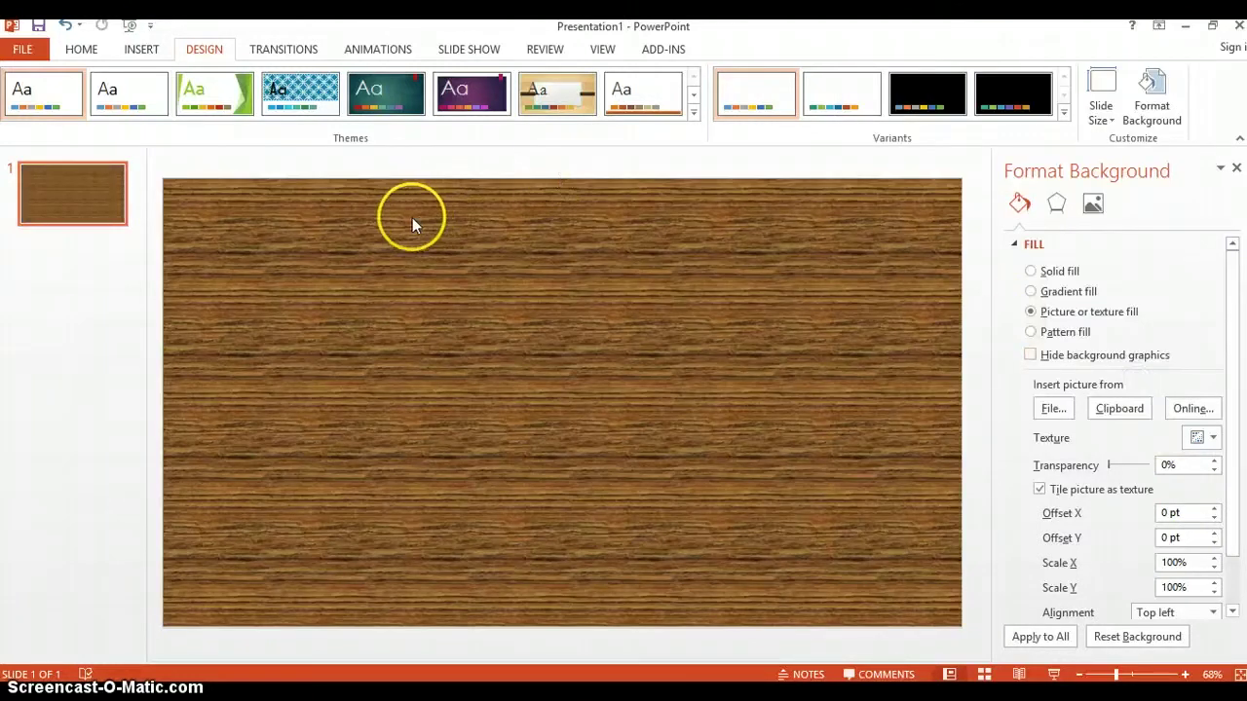
Draw a blue rectangle in the upper right of the slide
left_click(81, 49)
left_click(144, 49)
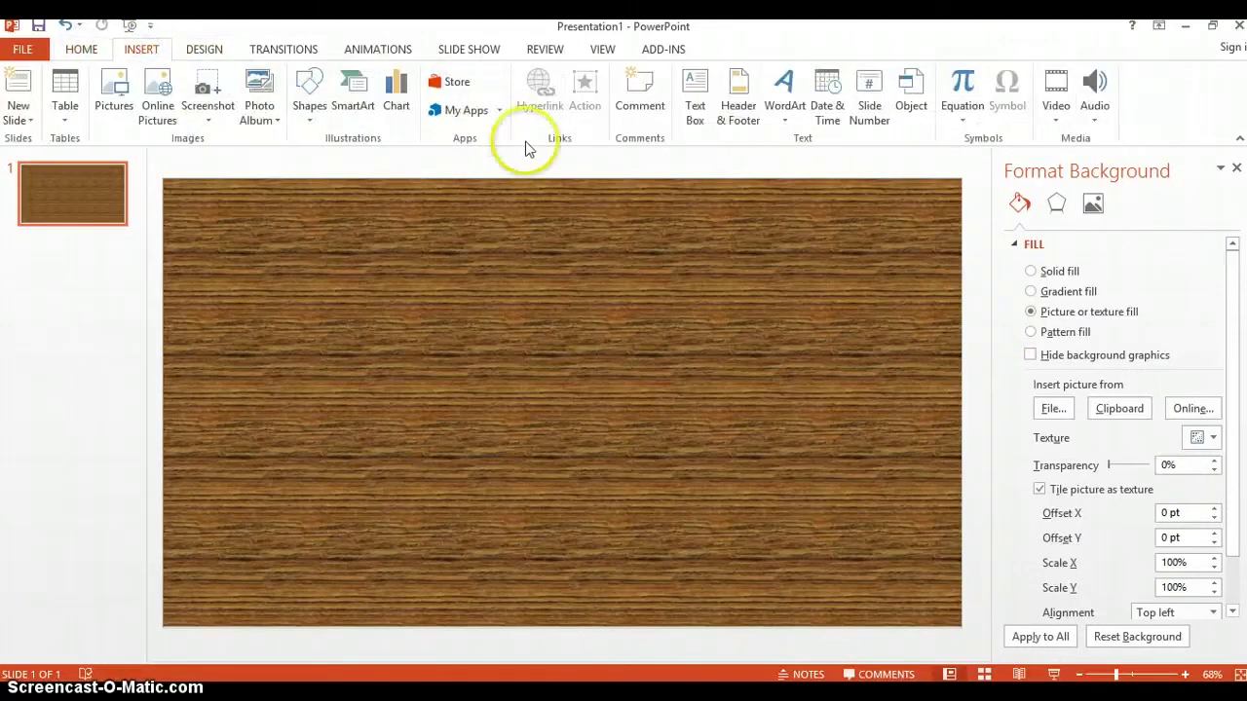
left_click(310, 94)
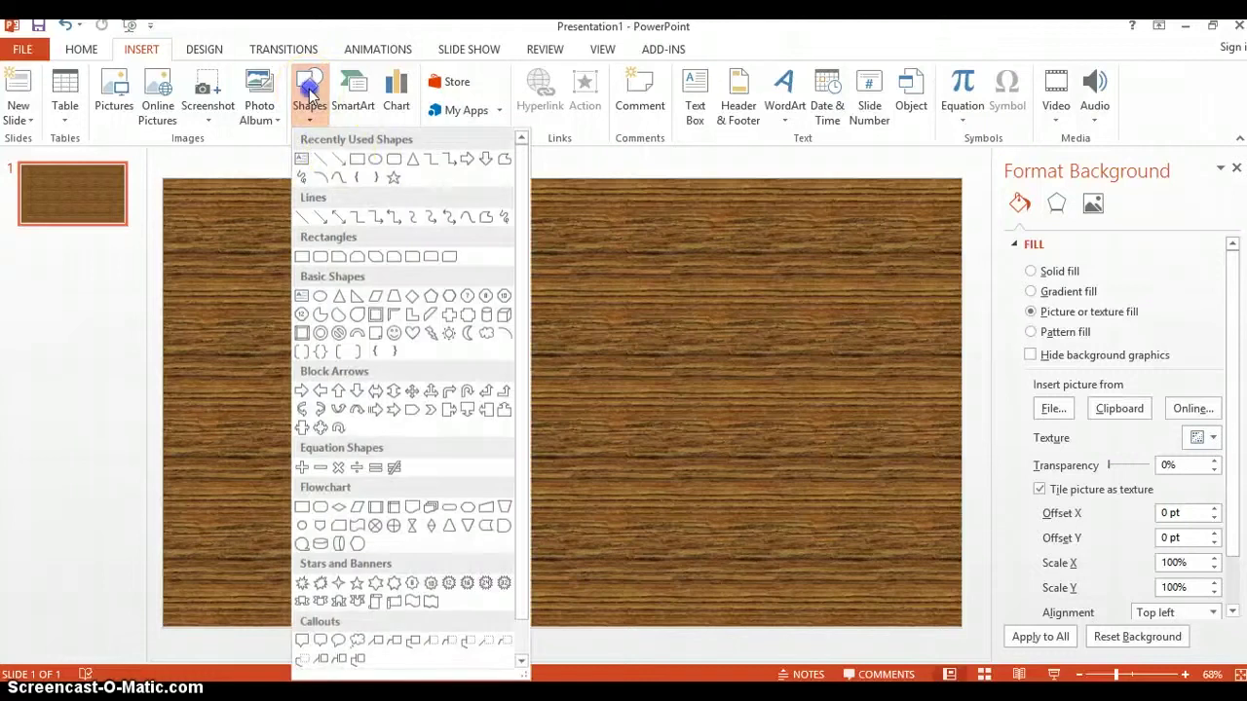
left_click(358, 159)
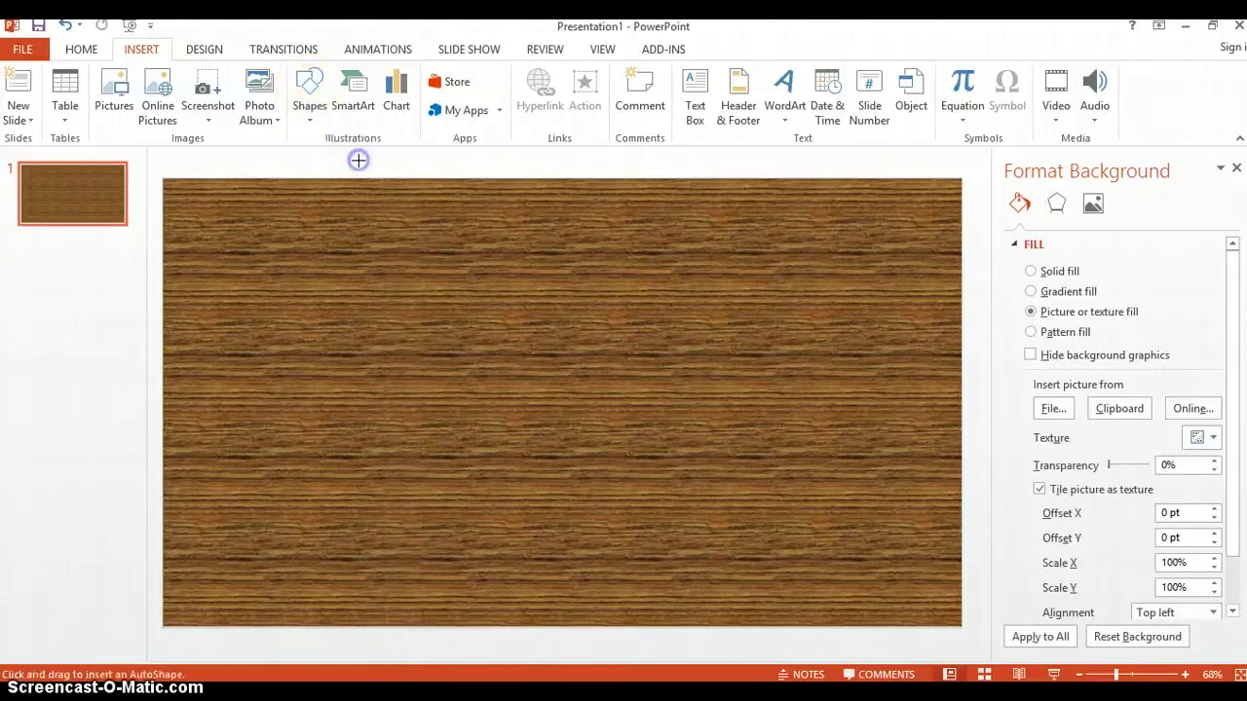
left_click_drag(655, 242, 935, 412)
left_click(824, 312)
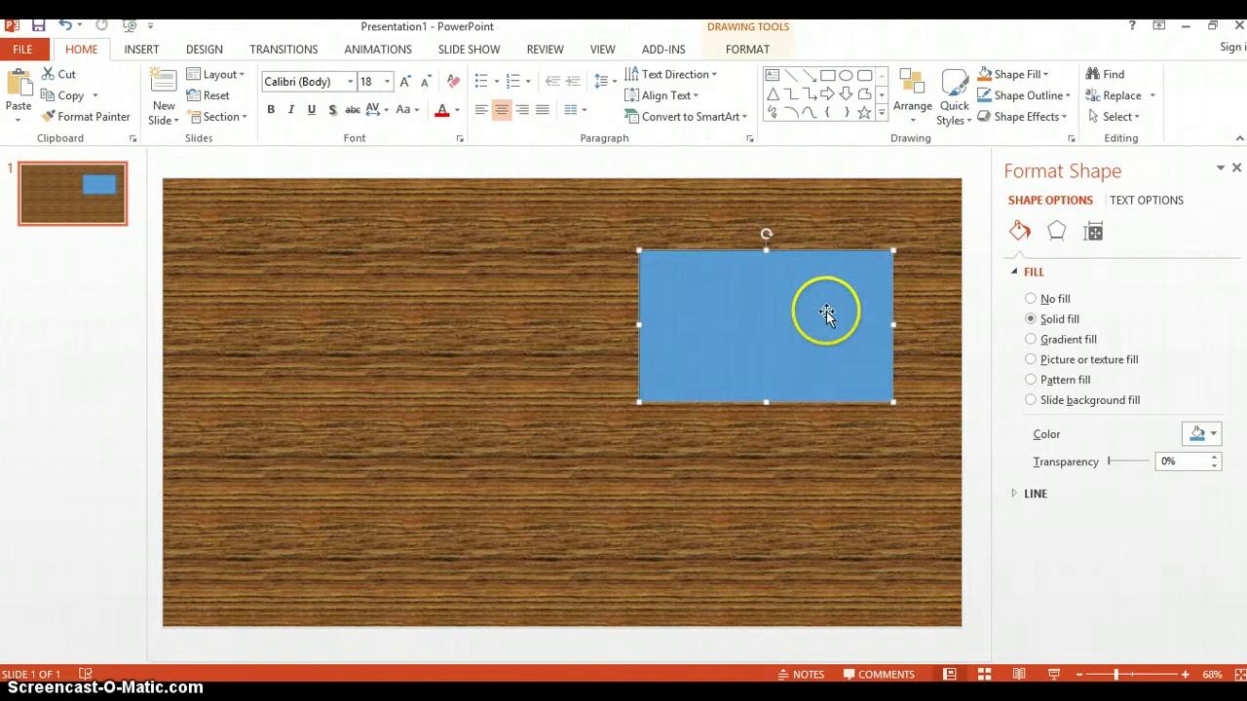
left_click_drag(841, 307, 843, 298)
Copy the rectangle and place the pasted duplicate directly below the original
right_click(844, 296)
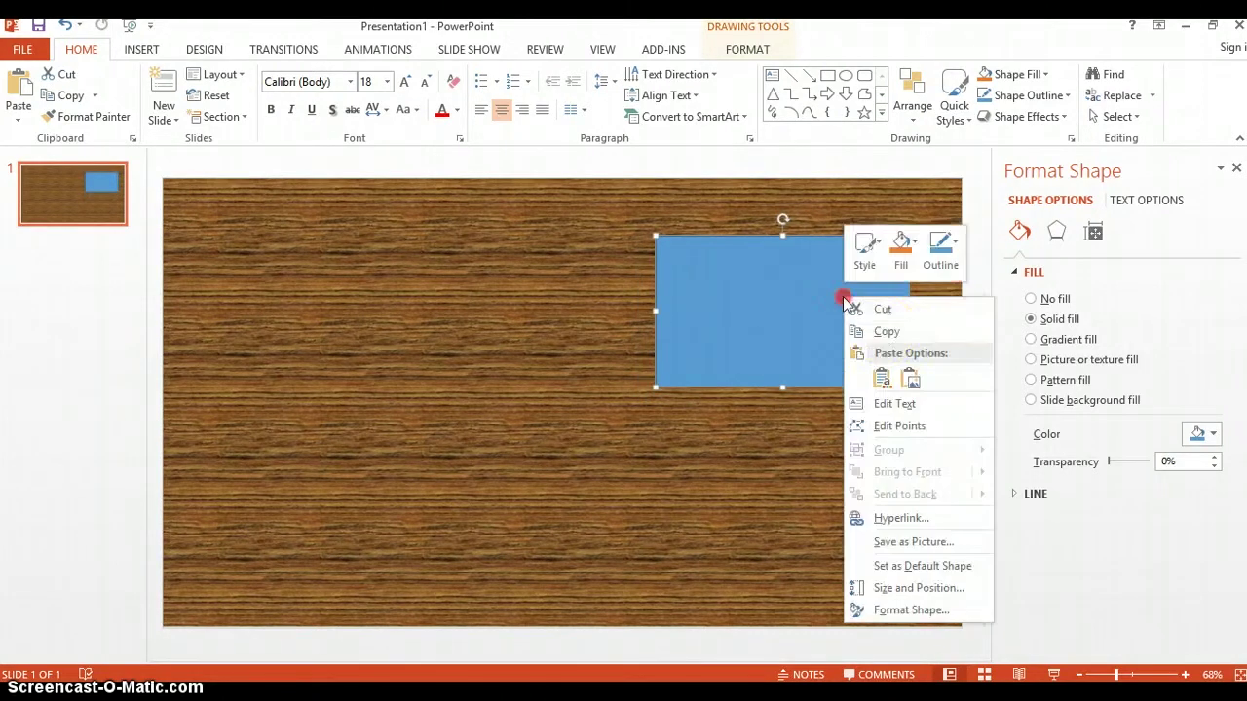
left_click(886, 333)
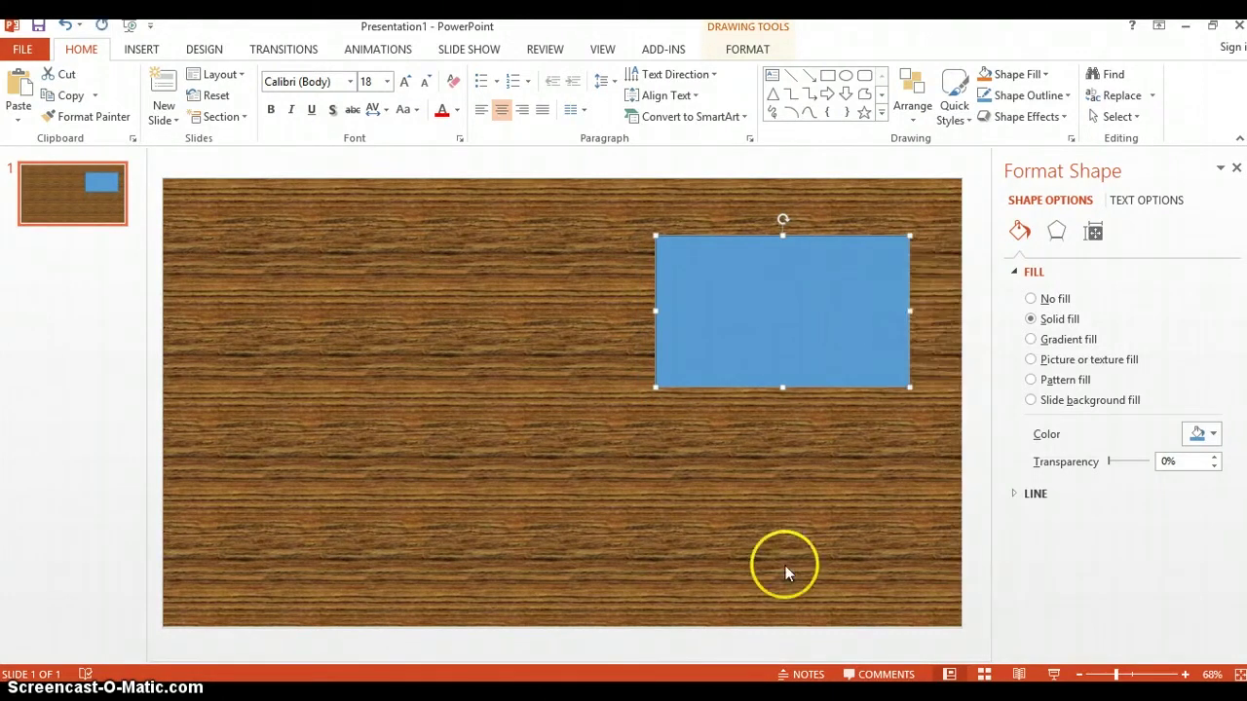
left_click(784, 502)
right_click(785, 502)
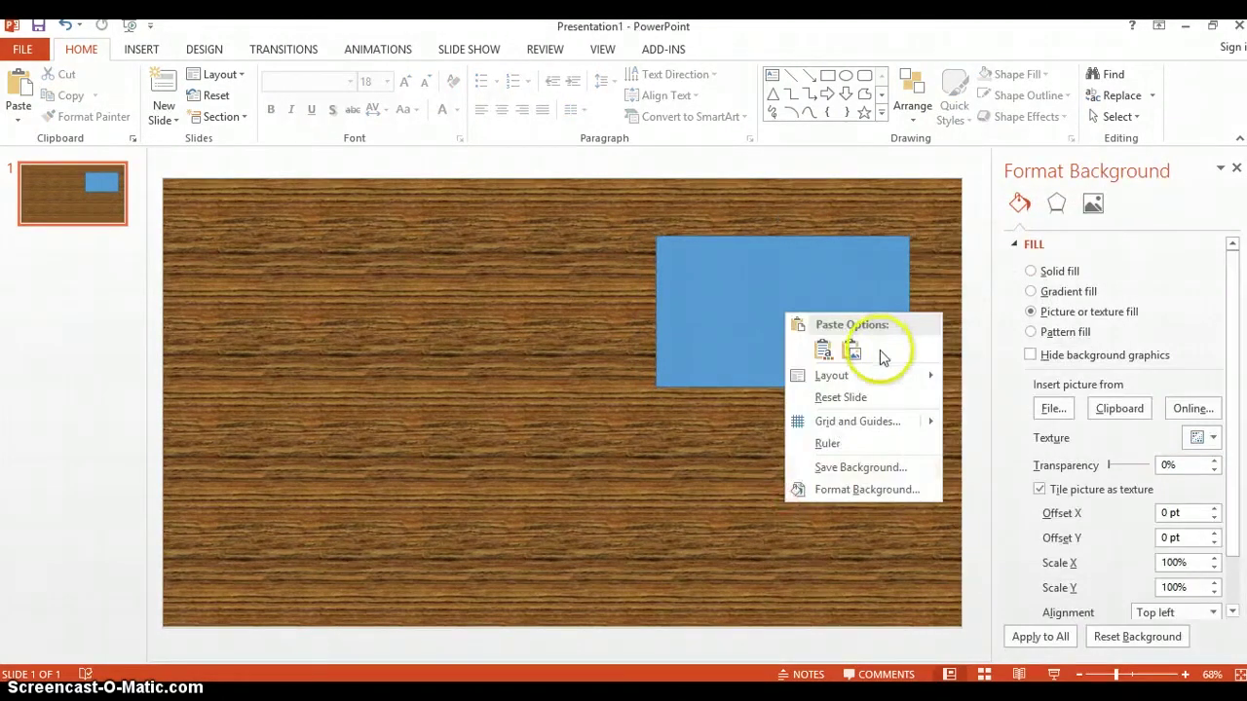
left_click(823, 350)
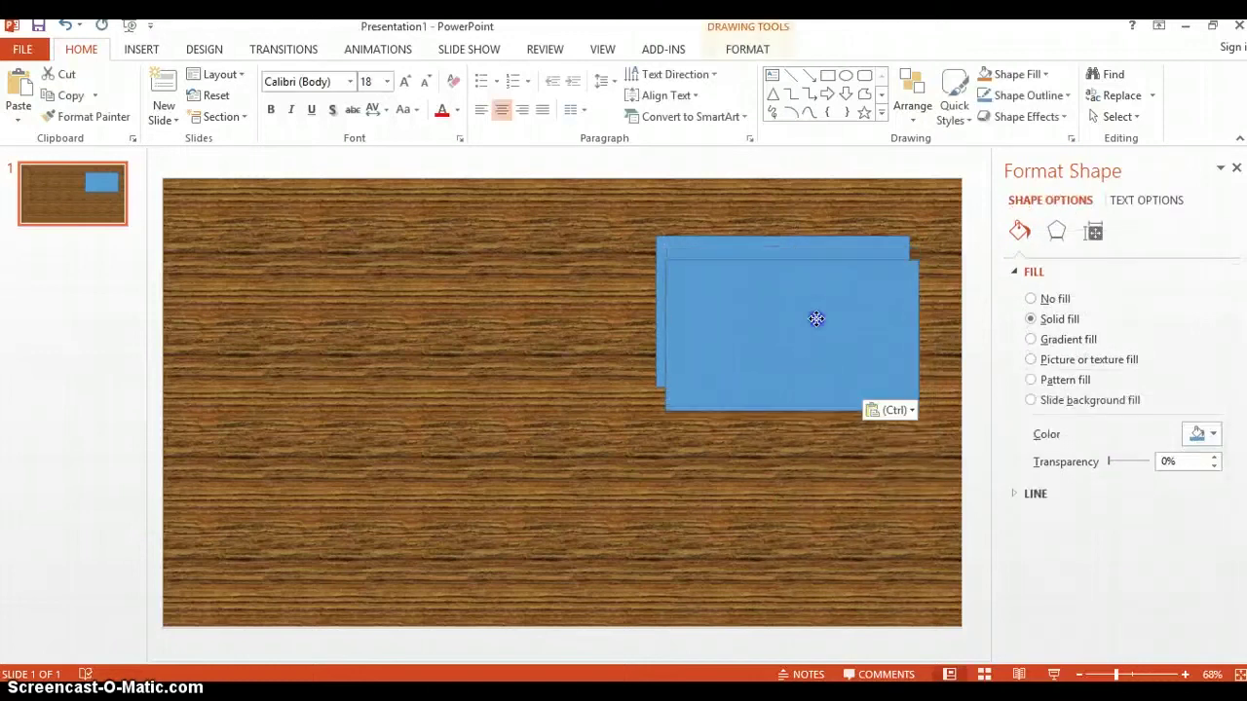
left_click_drag(816, 318, 805, 503)
key("Escape")
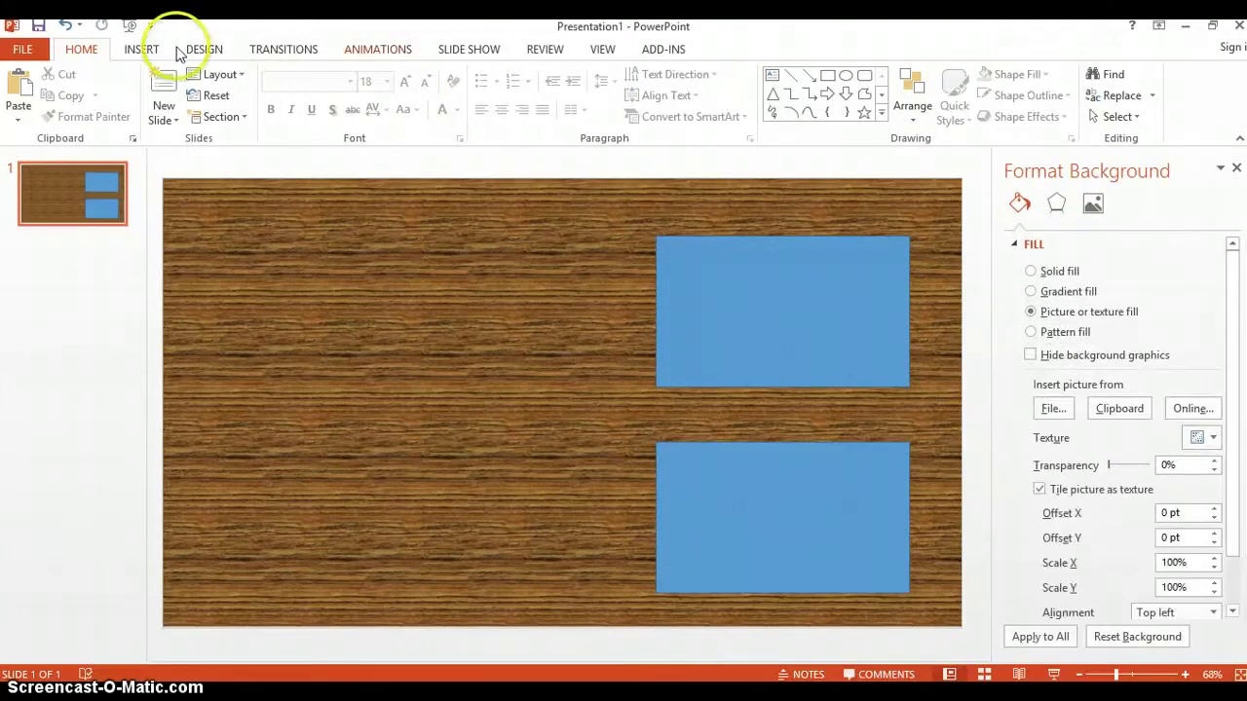
Add a 'Previous video' text box above the upper rectangle with a light grey solid fill
left_click(142, 49)
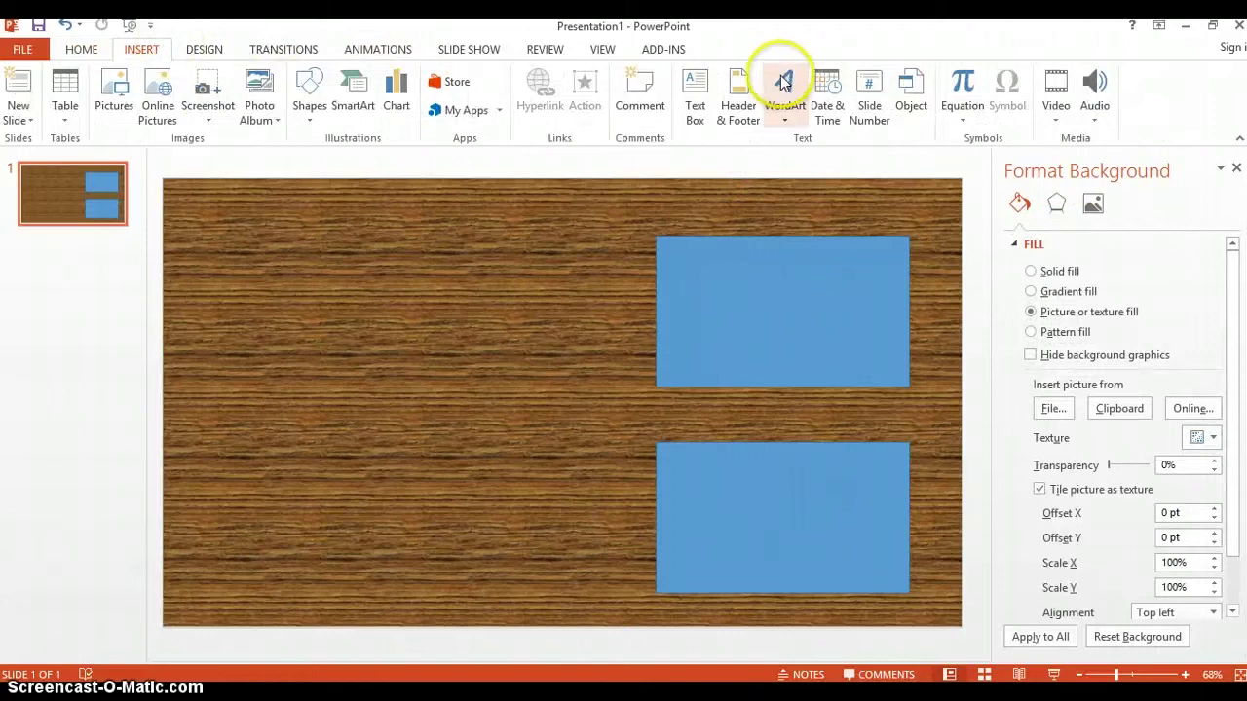
left_click(691, 96)
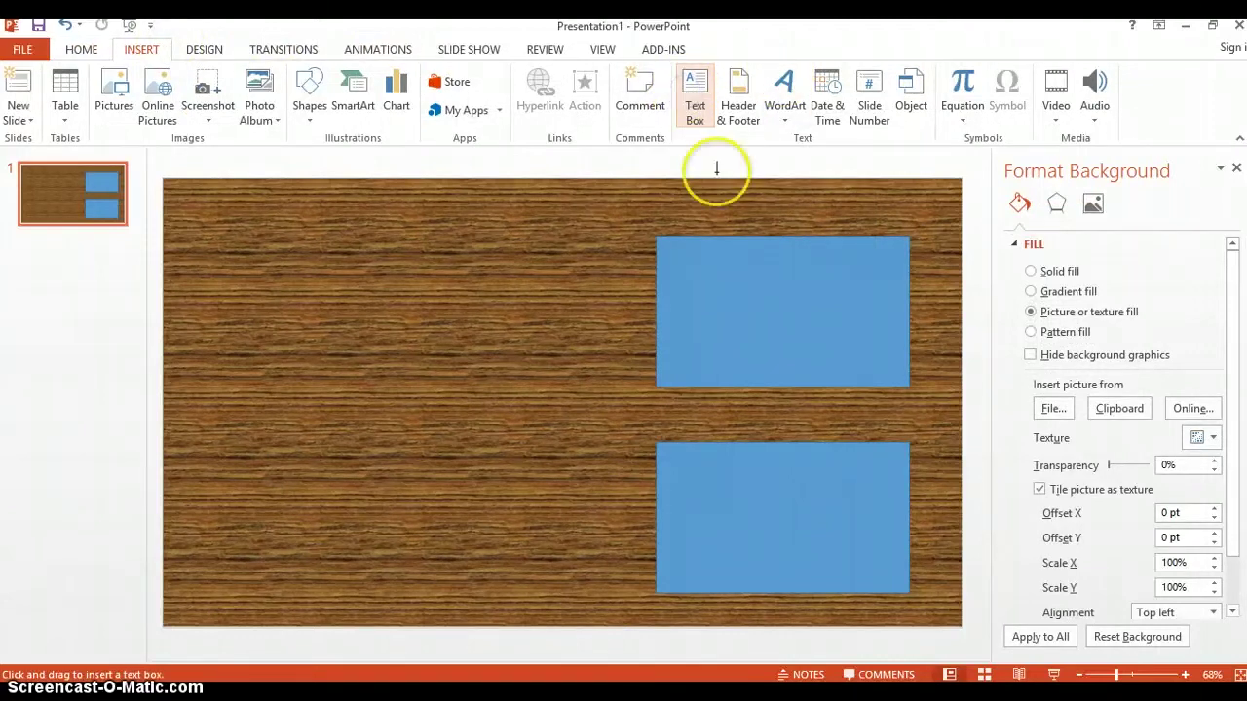
left_click(673, 193)
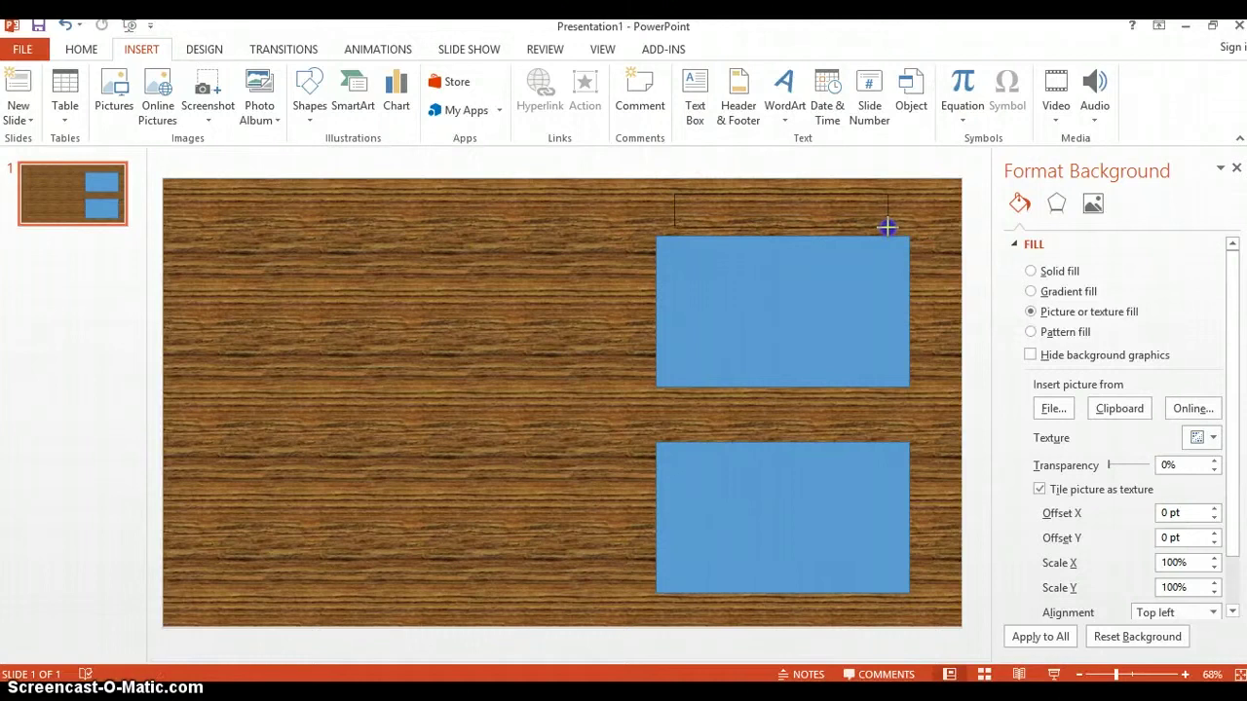
left_click_drag(887, 227, 888, 228)
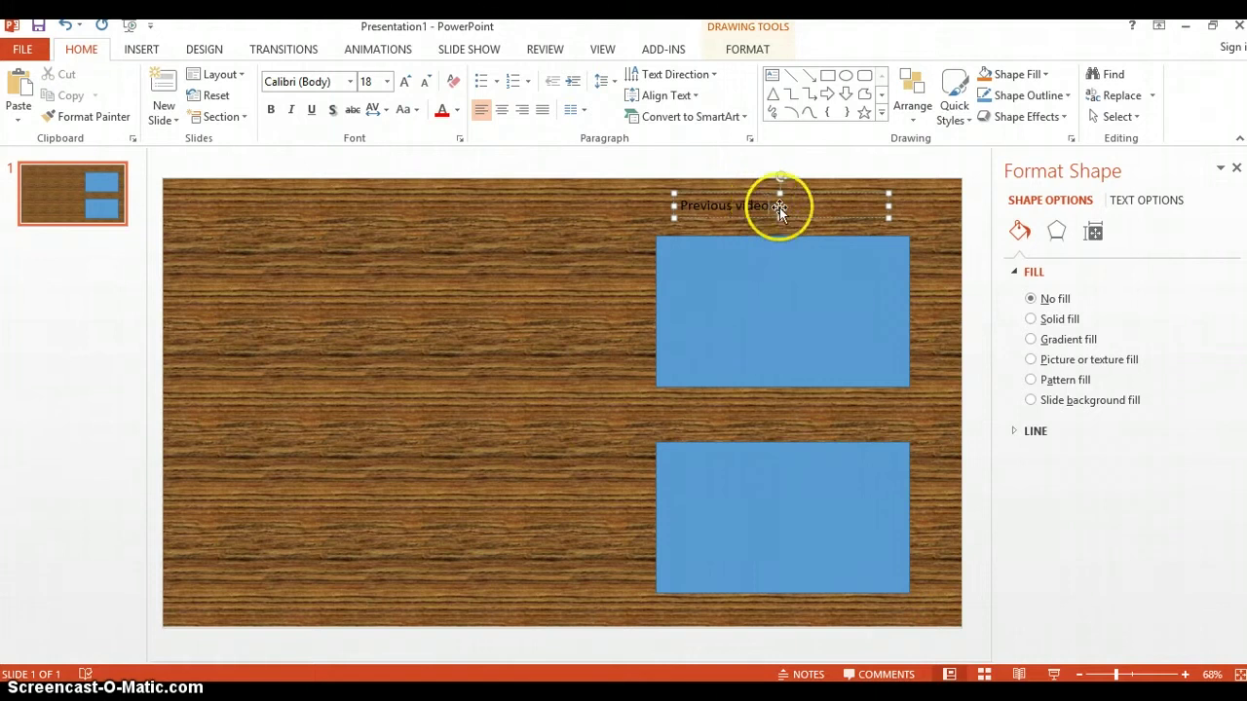
left_click(1031, 320)
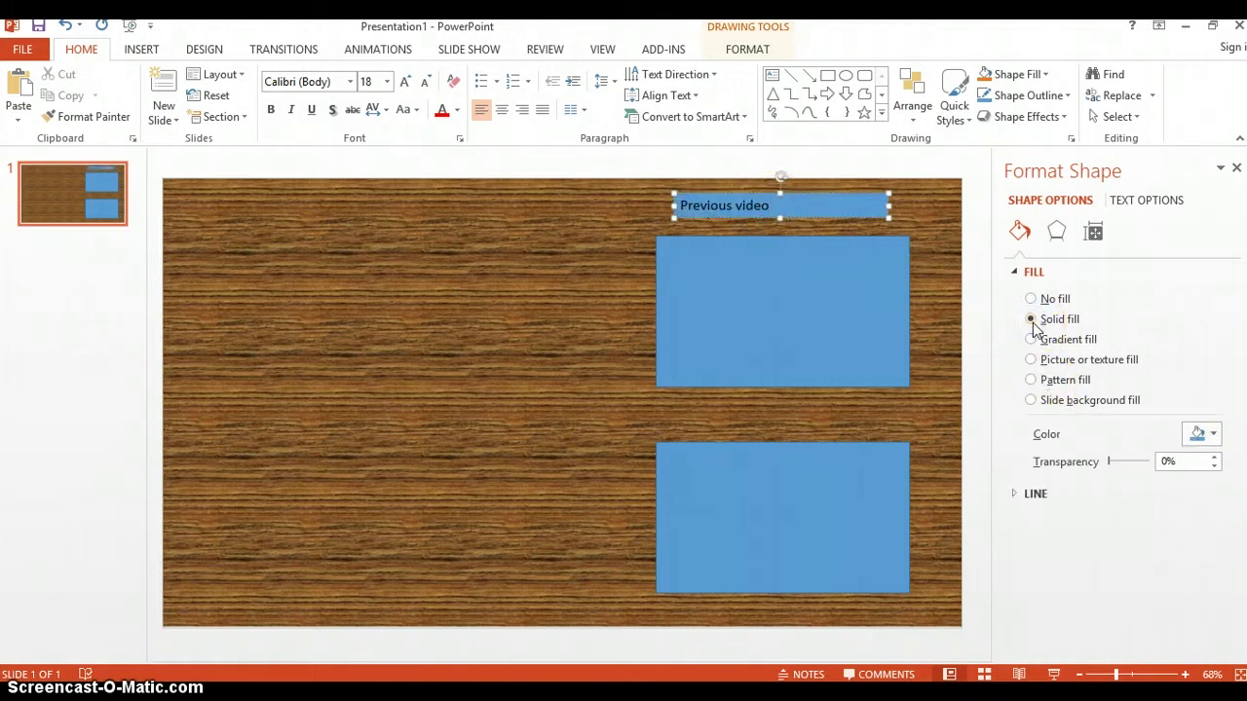
left_click(1201, 434)
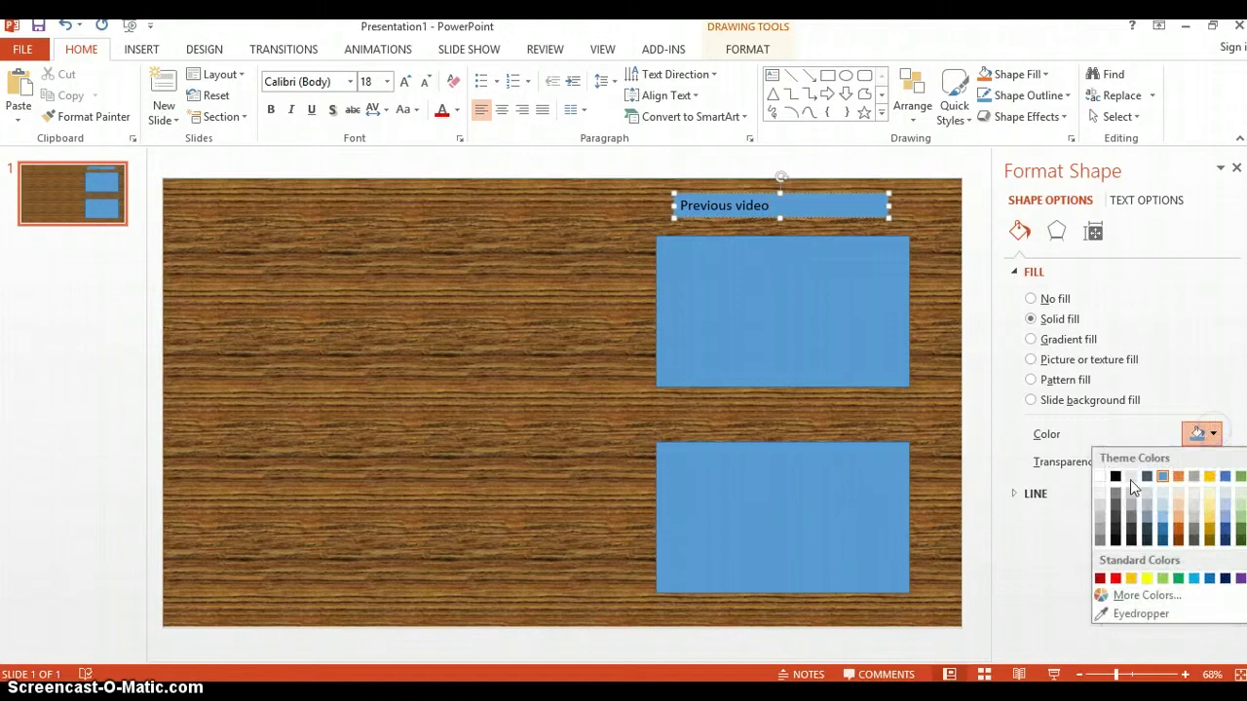
left_click(1098, 506)
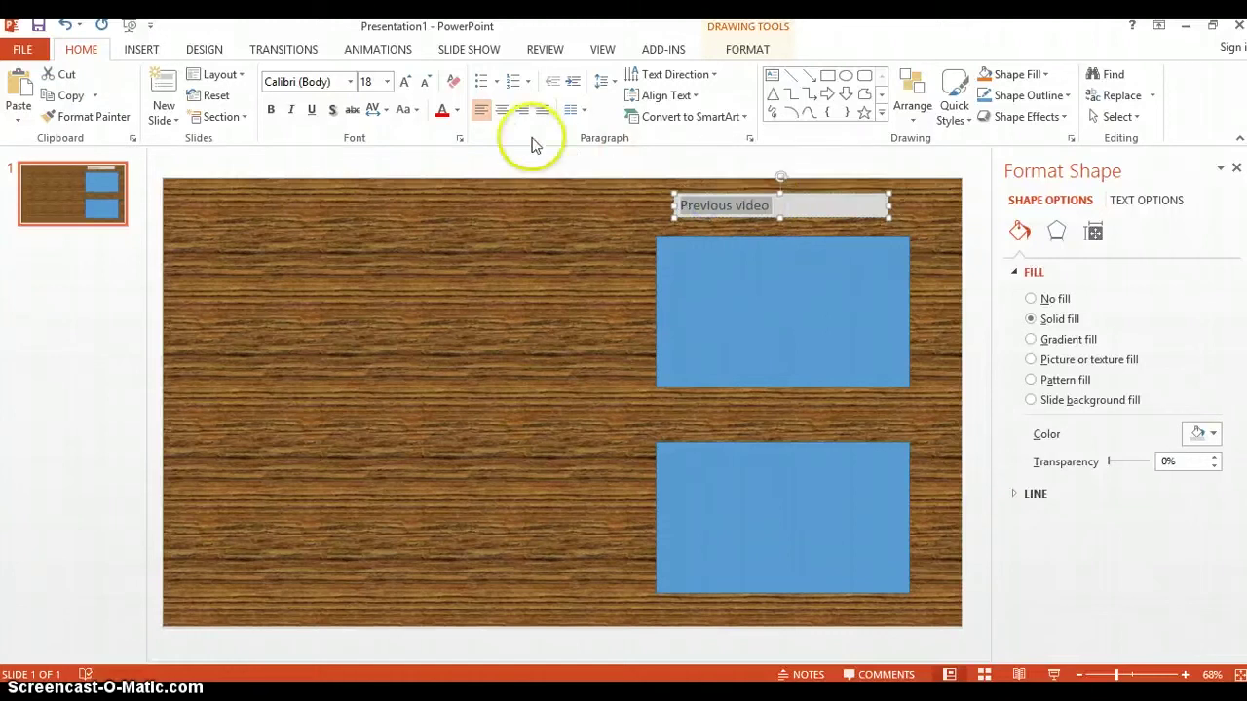
Centre the 'Previous video' label text and set it in Cooper Black, size 28
left_click(502, 109)
left_click(349, 82)
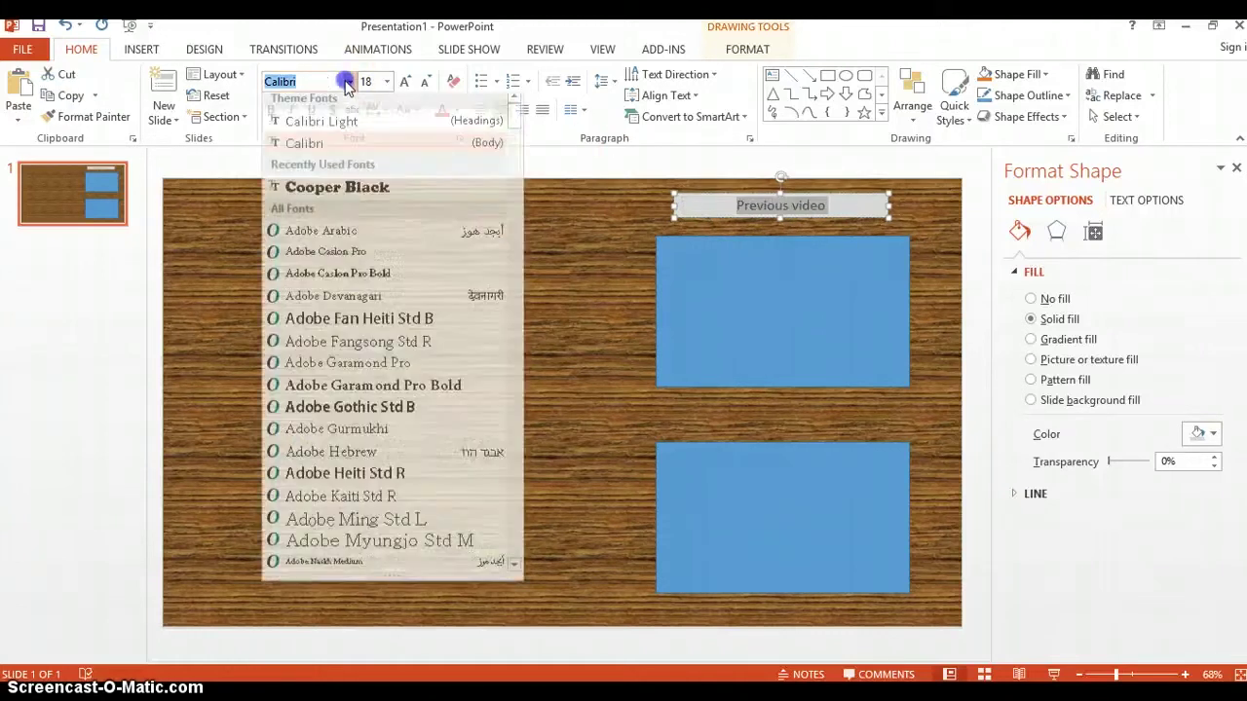
left_click(352, 198)
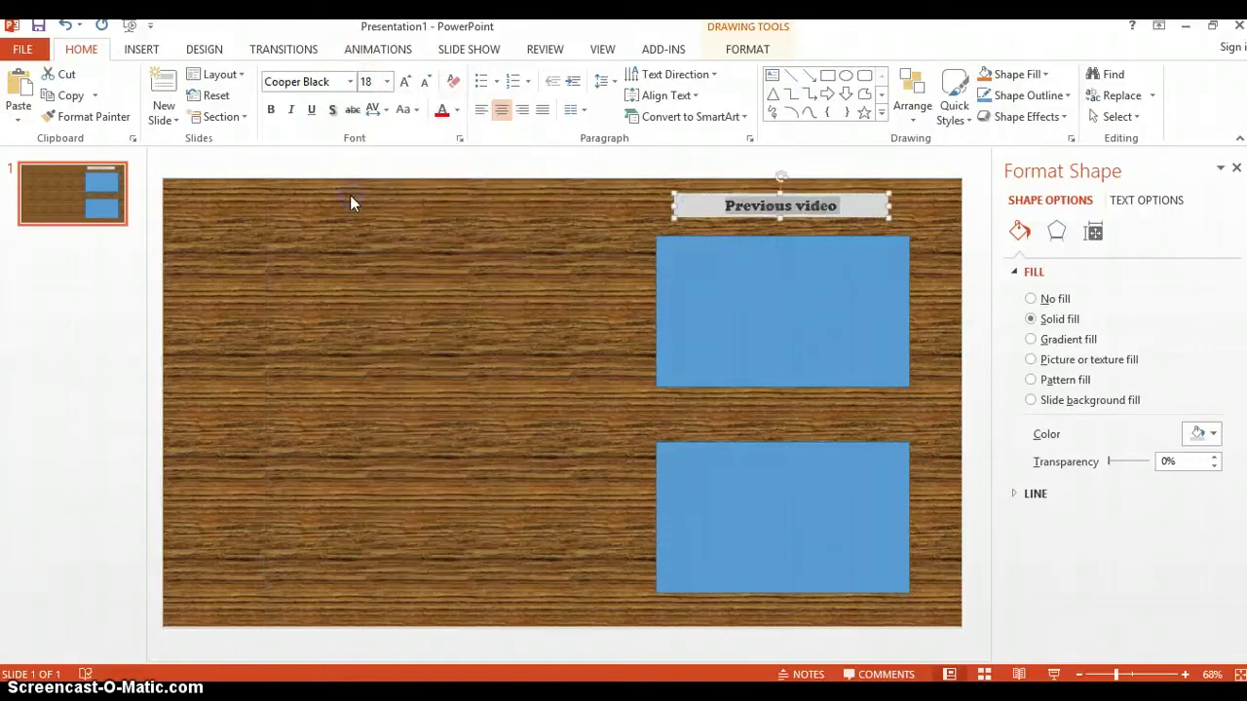
left_click(392, 81)
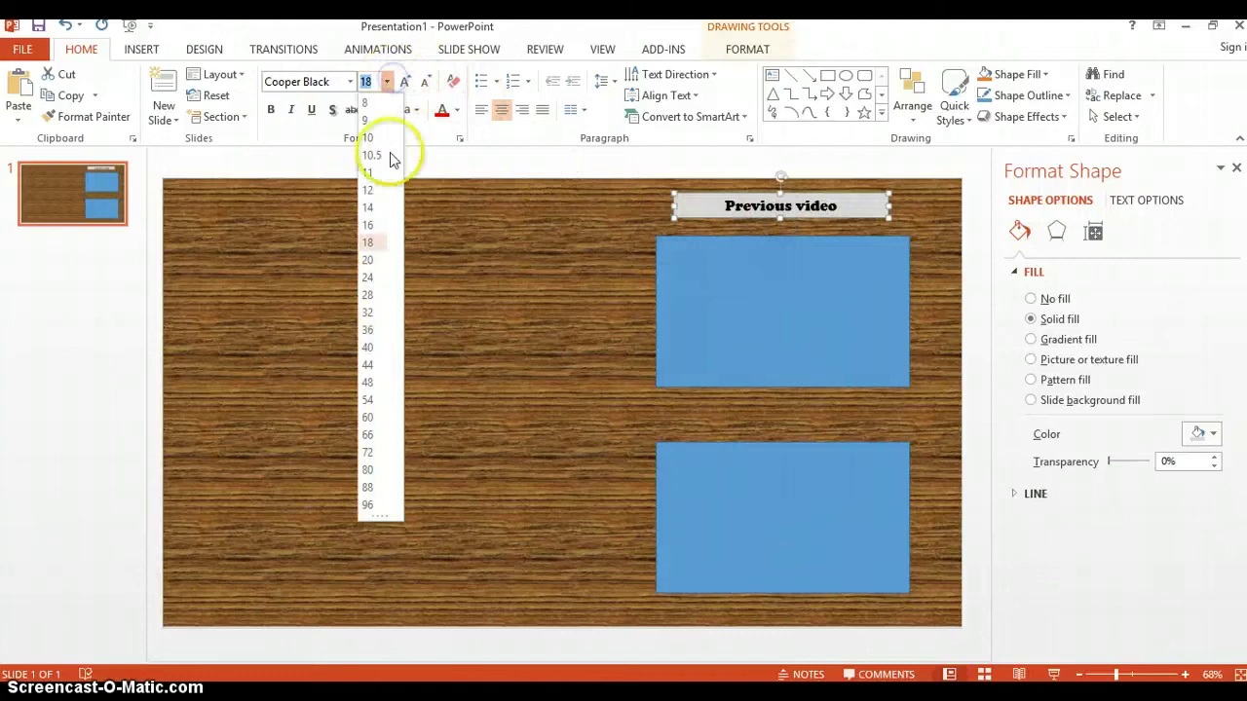
left_click(373, 294)
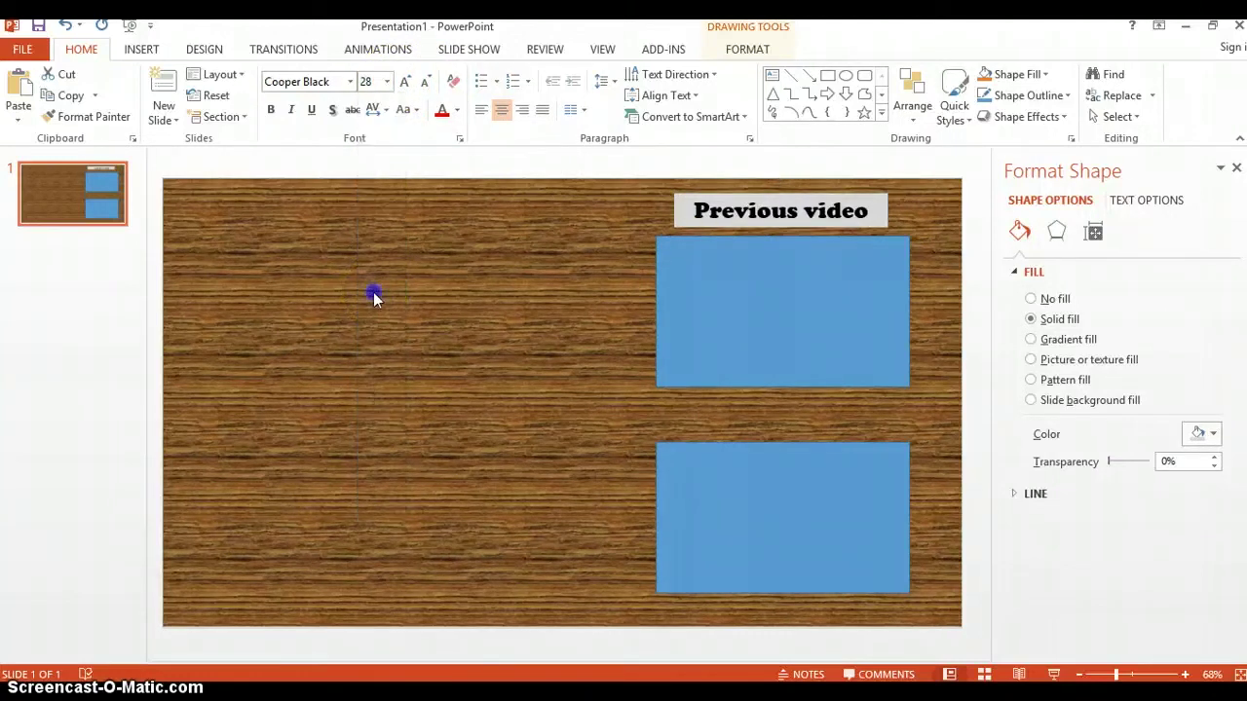
Duplicate the 'Previous video' label and move the copy above the lower rectangle
right_click(747, 196)
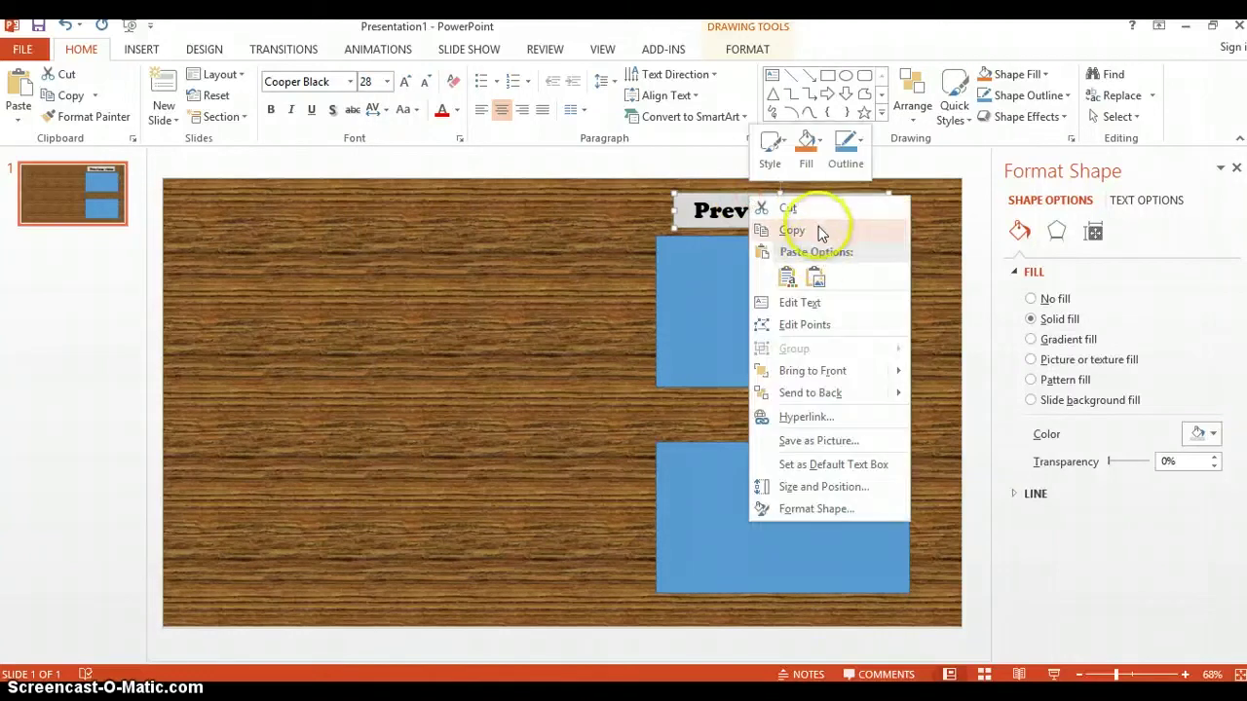
left_click(821, 233)
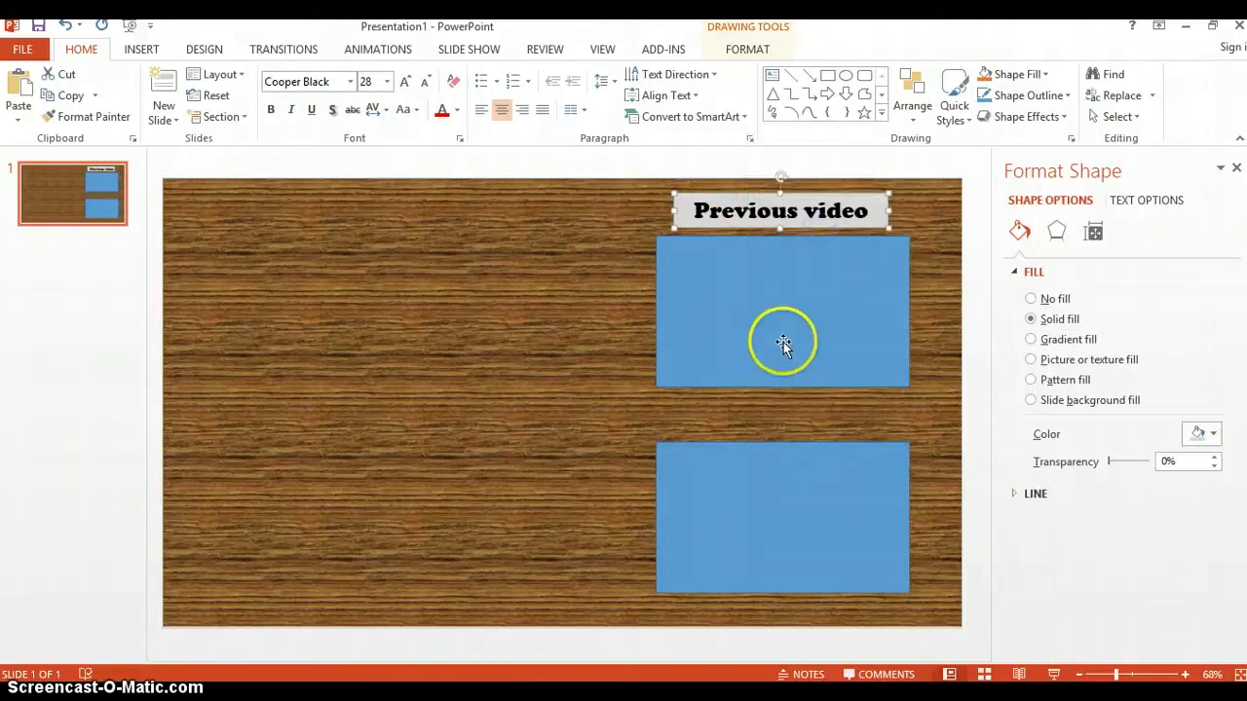
left_click(935, 304)
right_click(937, 304)
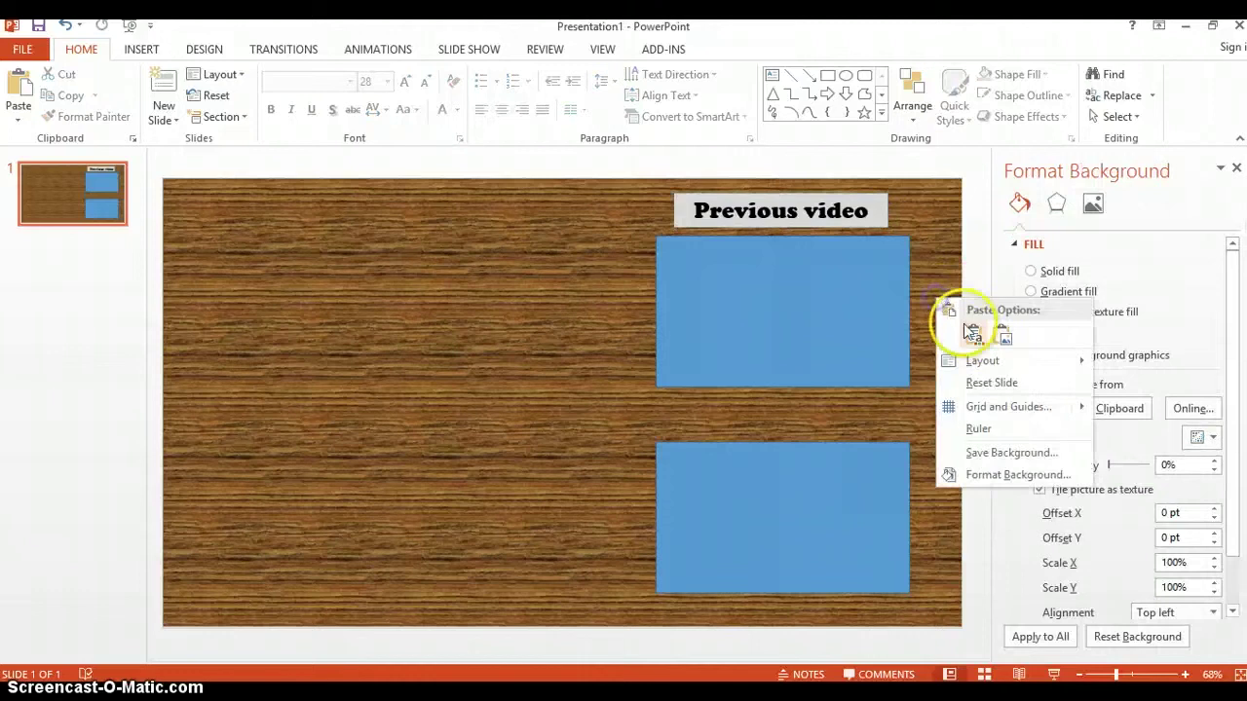
left_click(973, 336)
left_click(973, 336)
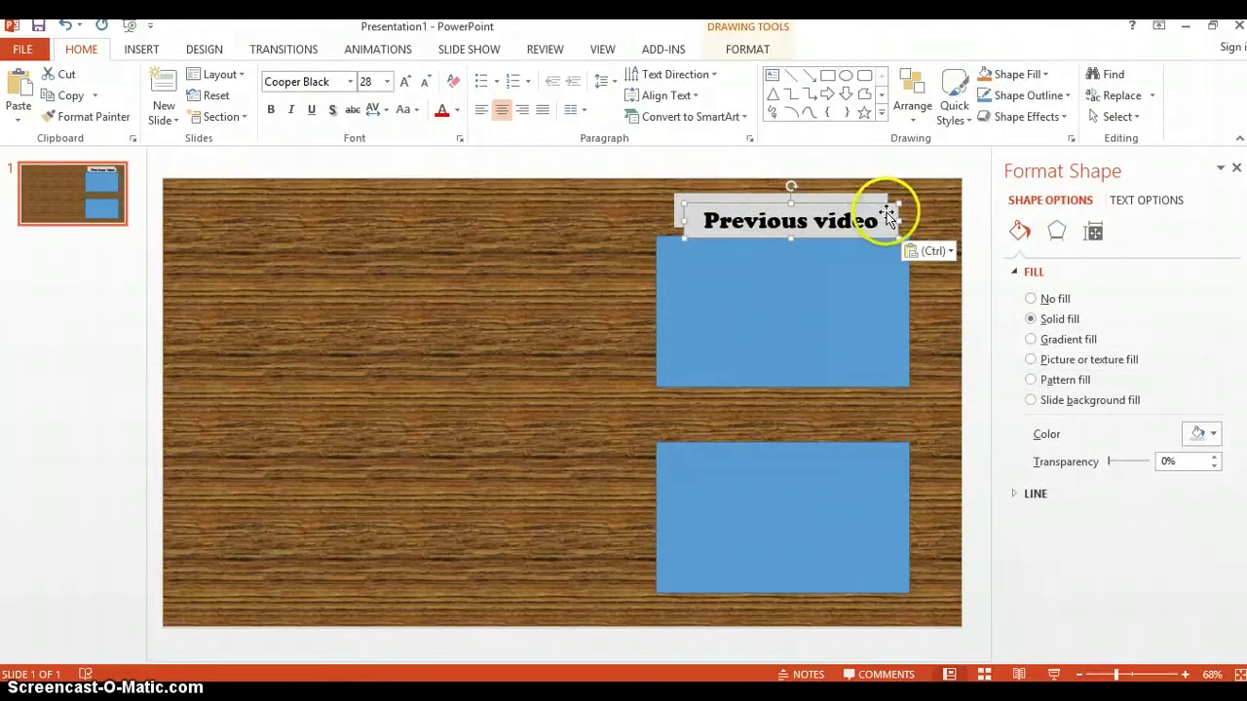
left_click_drag(887, 212, 882, 410)
Replace the copied label's text with 'My blog'
left_click(704, 414)
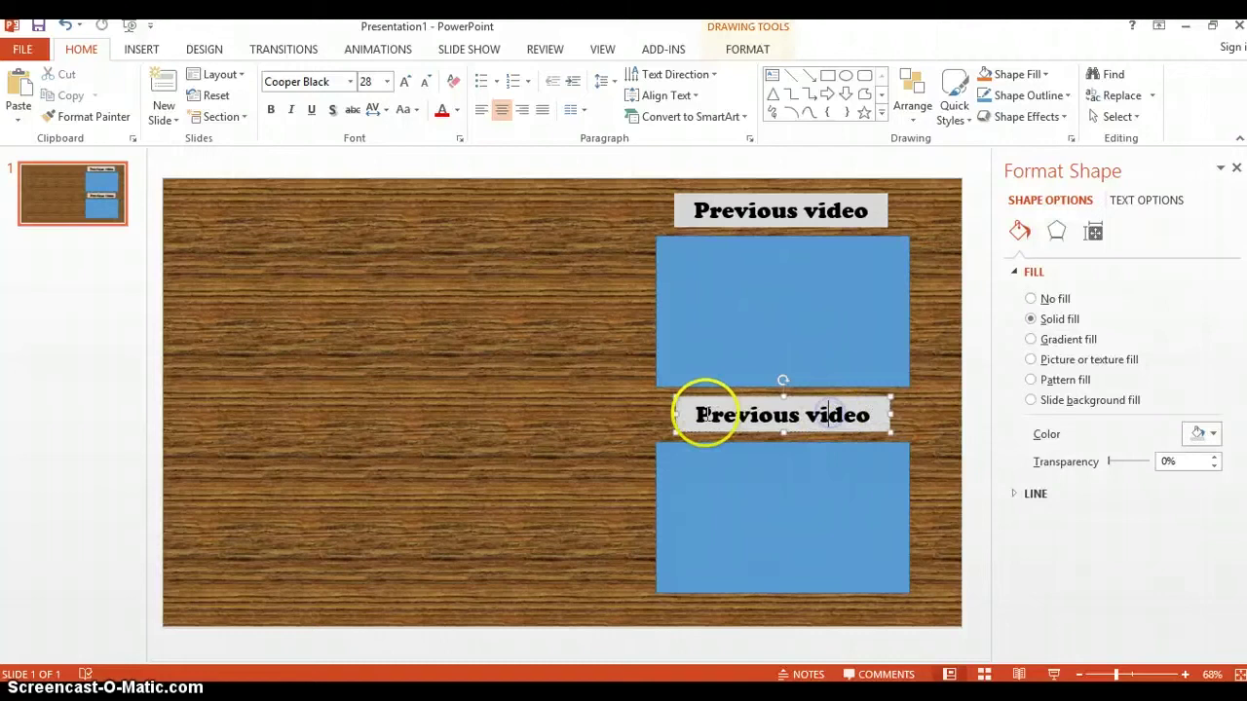
left_click_drag(694, 414, 854, 416)
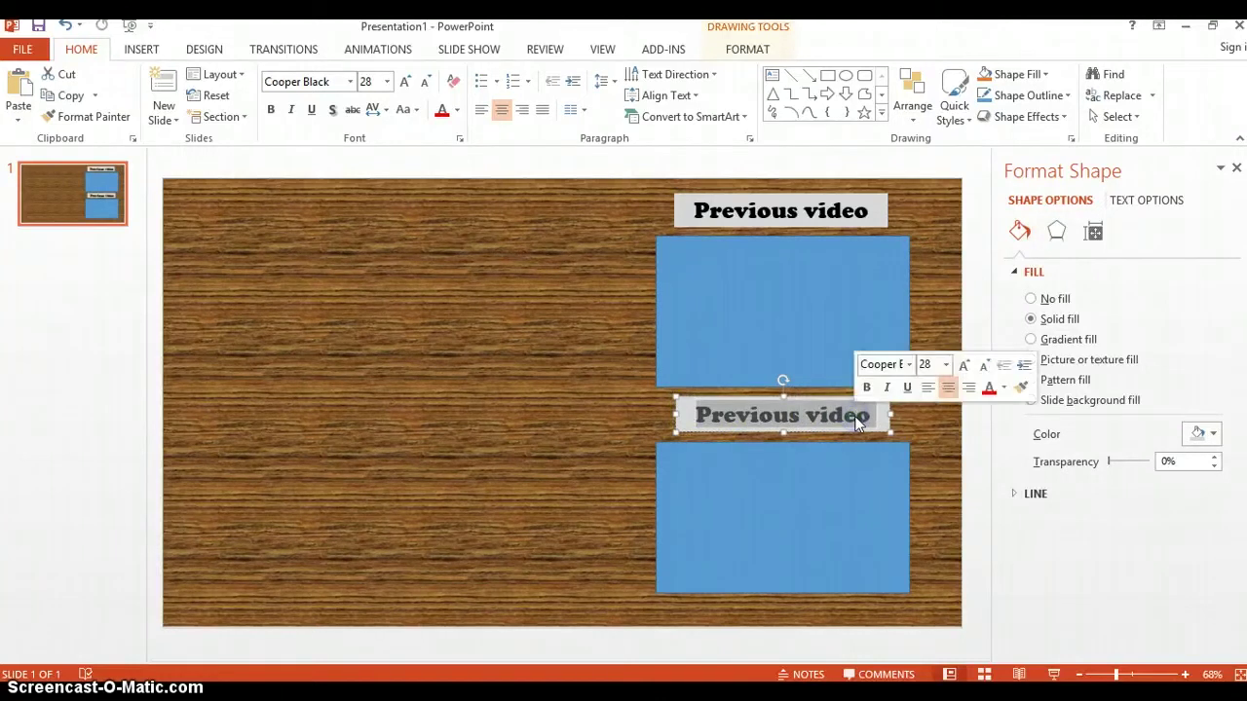
type("My ")
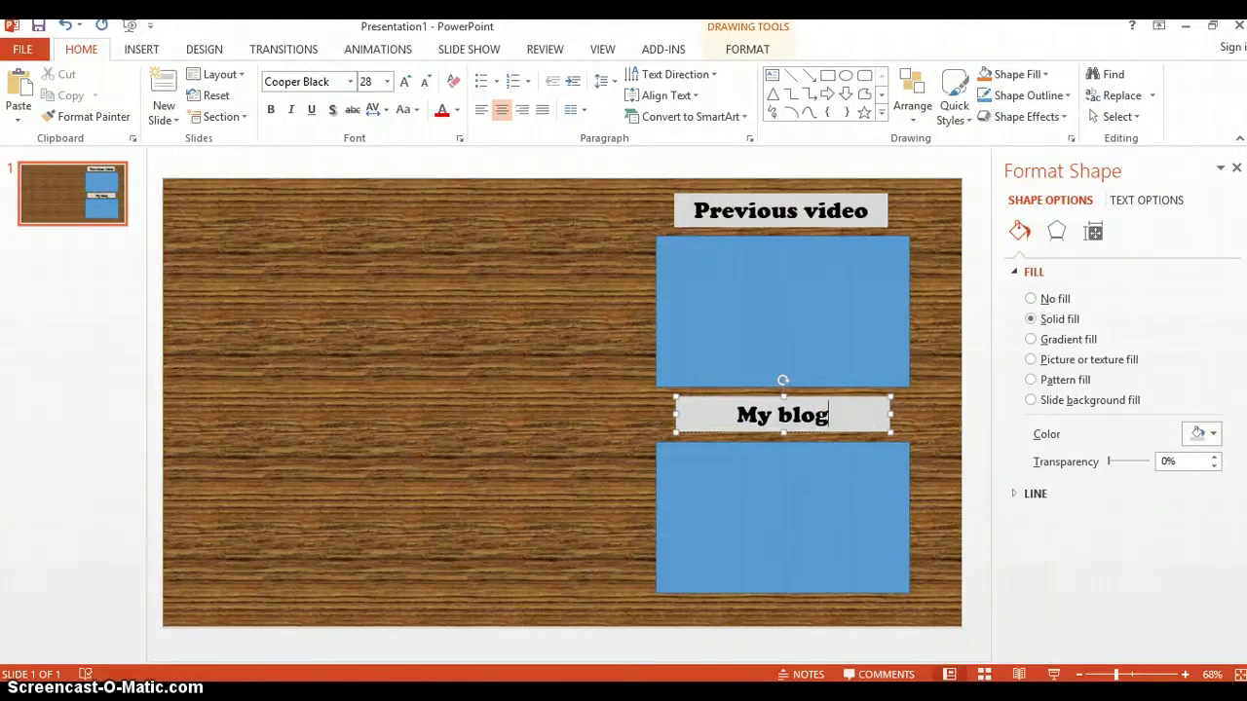
type("blog")
left_click(450, 306)
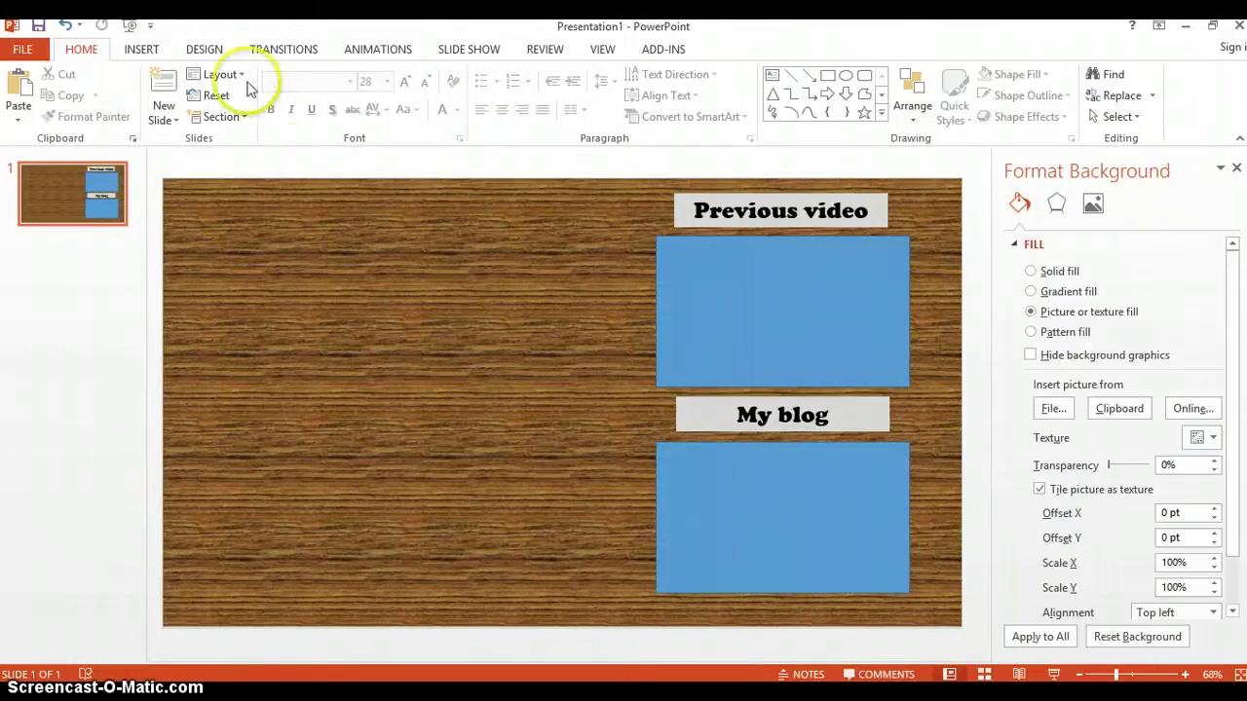
left_click(139, 54)
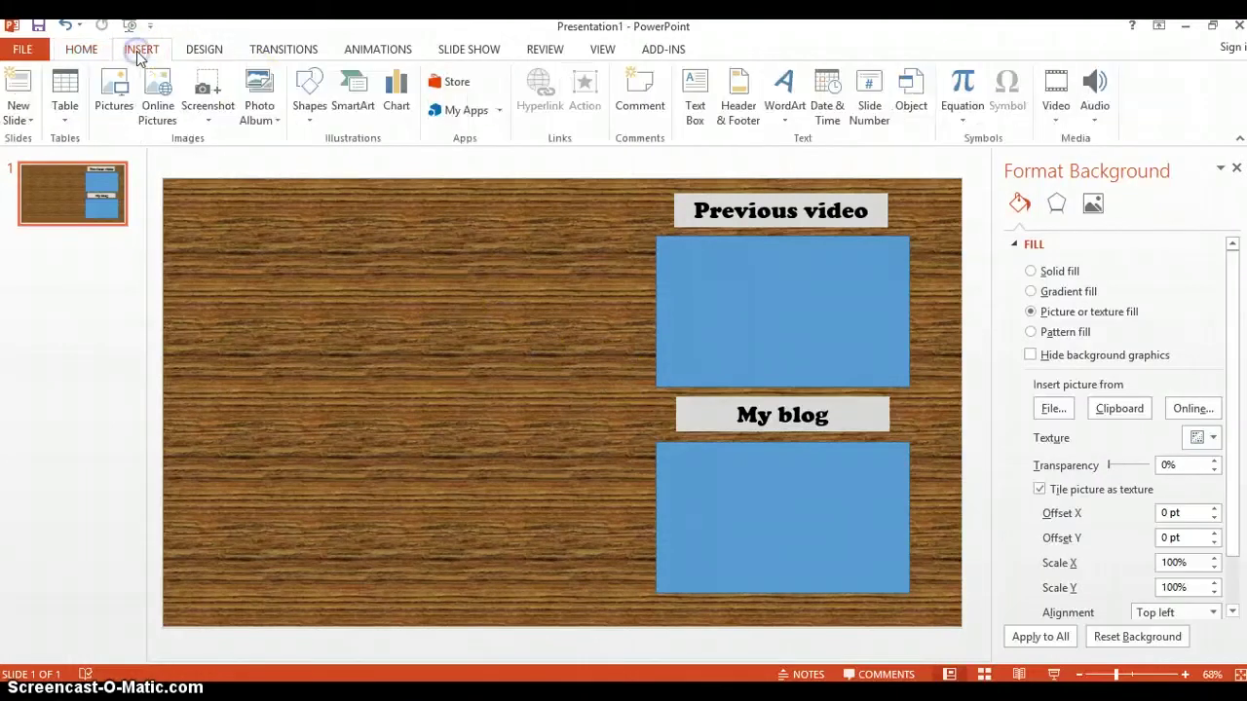
Insert the Facebook icon from the 57x57 icons folder and enlarge it at the bottom
left_click(112, 103)
double_click(250, 144)
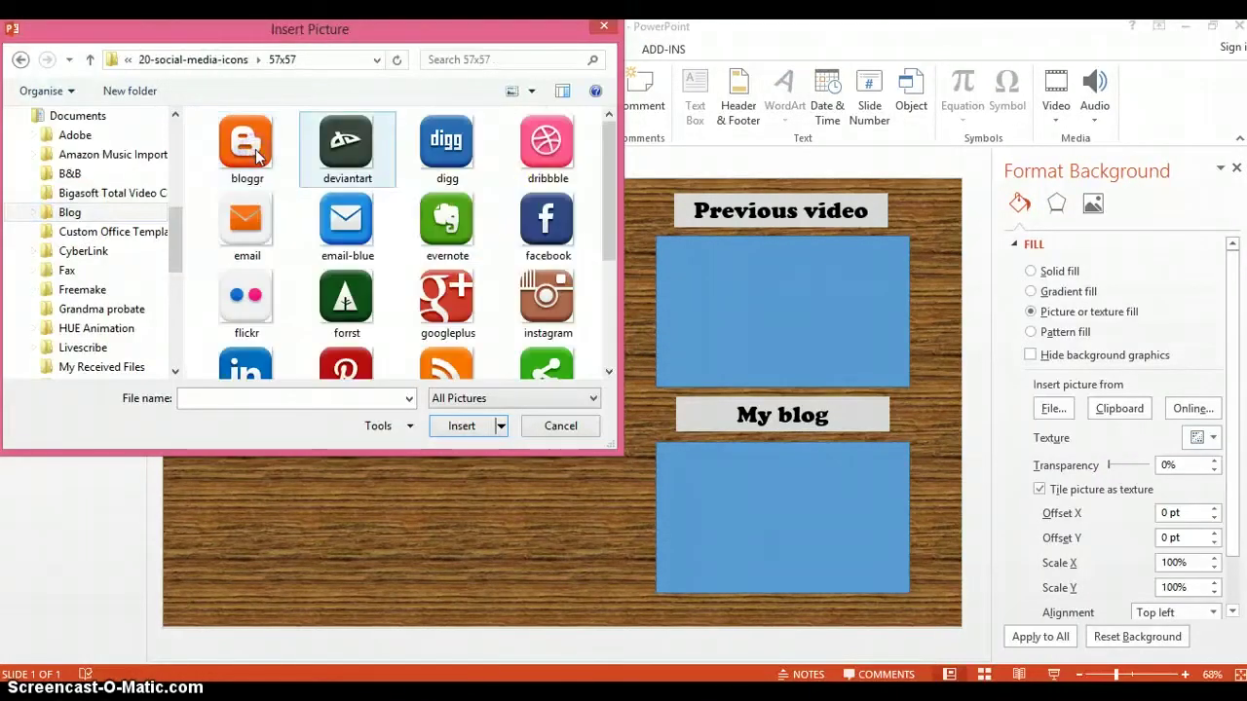
left_click(533, 236)
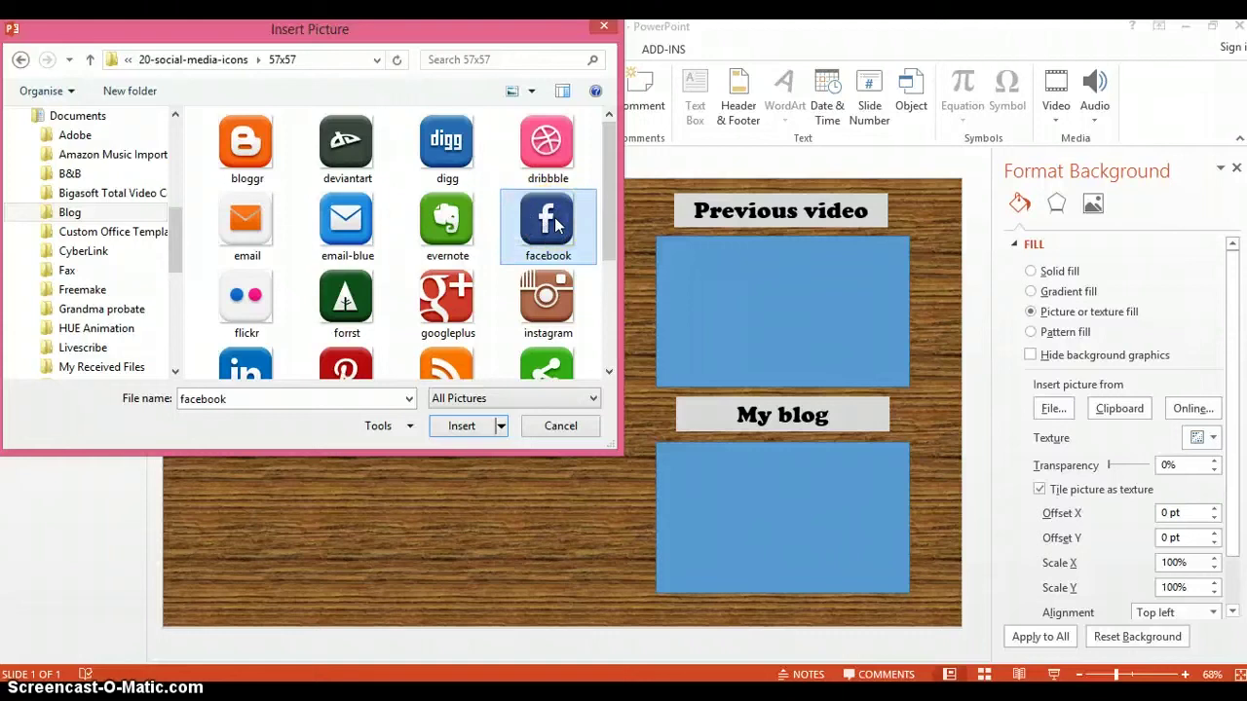
left_click(464, 426)
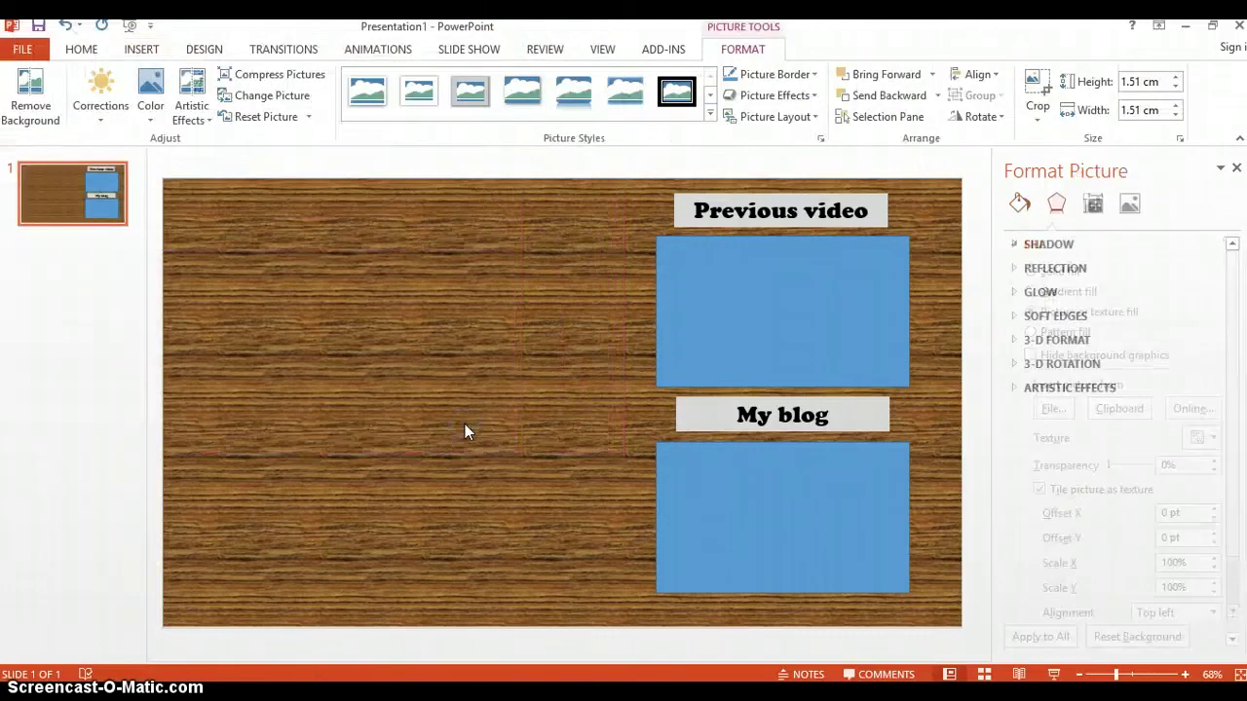
left_click_drag(582, 383, 387, 551)
Insert the Twitter and YouTube icons, enlarging each and placing them beside Facebook
left_click(141, 48)
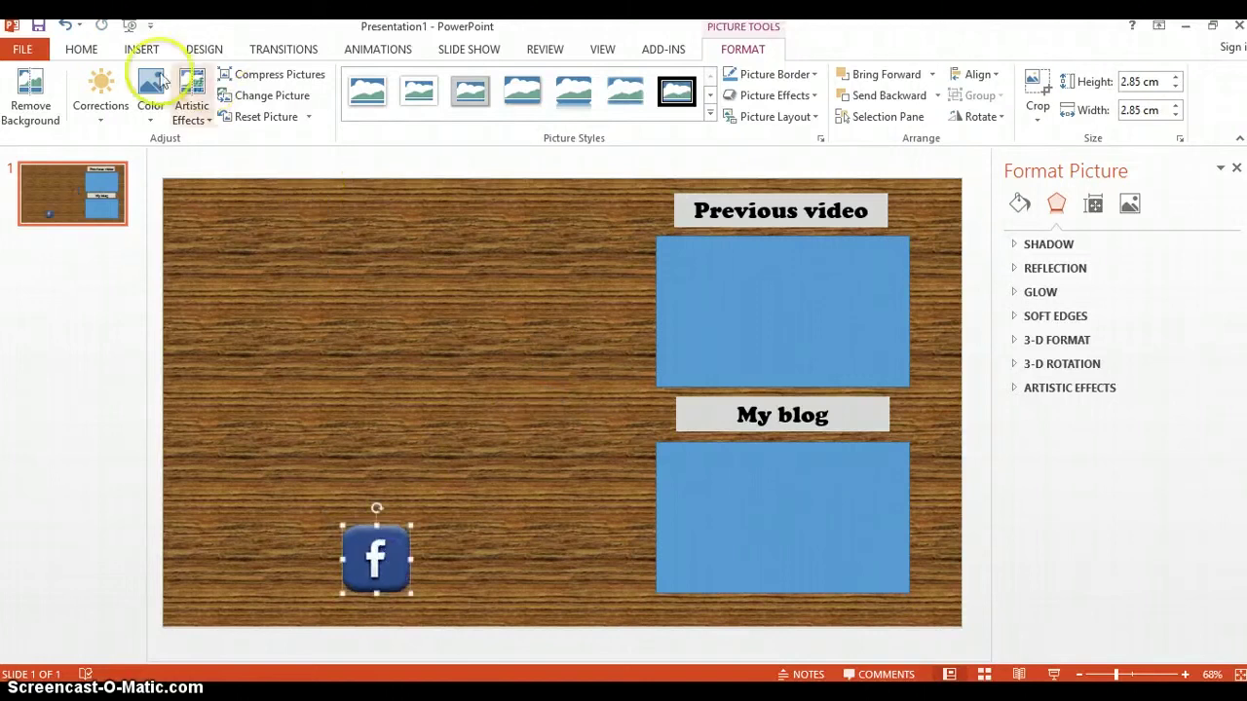
left_click(111, 97)
double_click(545, 340)
left_click_drag(582, 383, 467, 560)
left_click(141, 49)
left_click(111, 97)
double_click(346, 365)
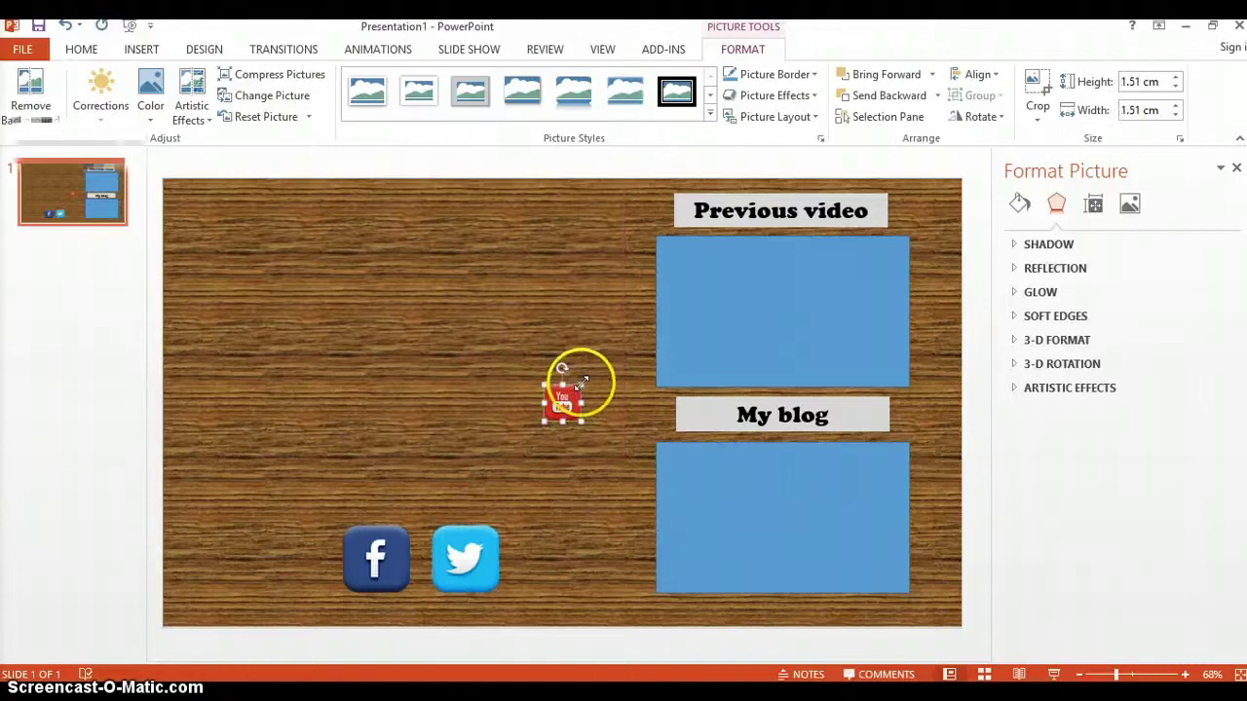
left_click_drag(578, 389, 554, 559)
Insert an enlarged Google+ icon left of Facebook, plus a small Instagram icon
left_click(142, 49)
left_click(111, 97)
double_click(447, 297)
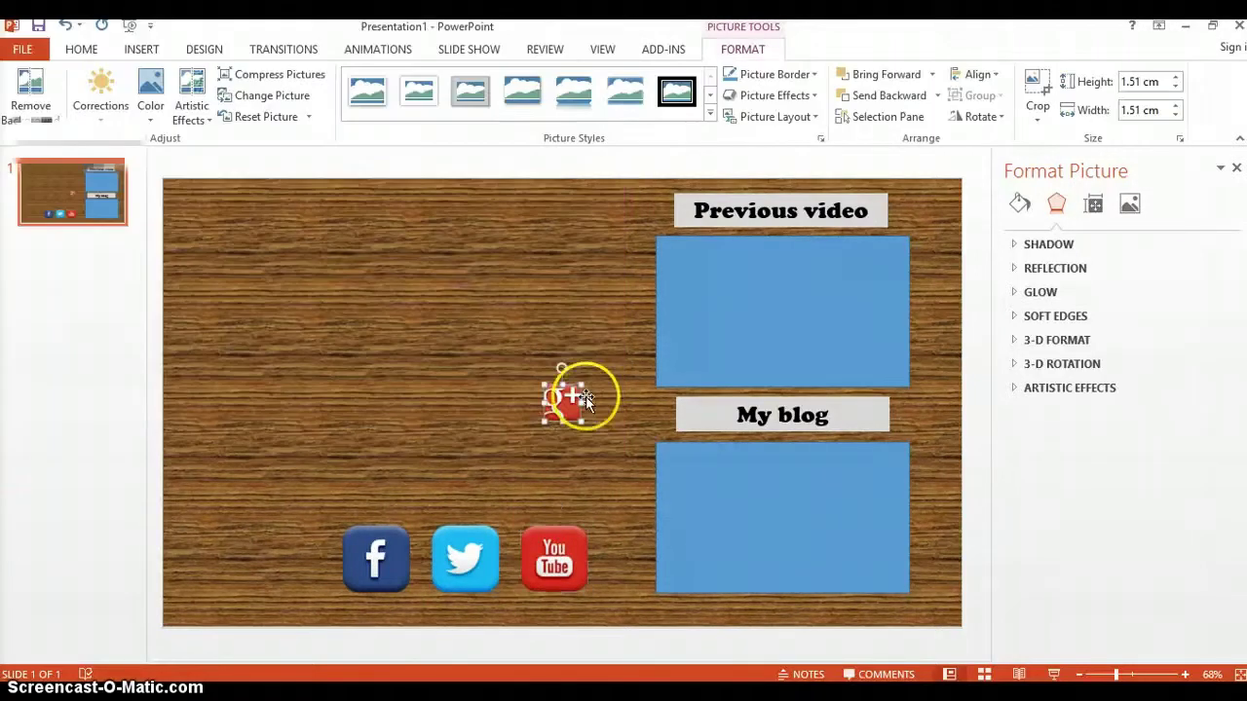
left_click_drag(589, 375, 228, 552)
left_click(141, 49)
left_click(117, 98)
double_click(545, 322)
left_click(284, 550)
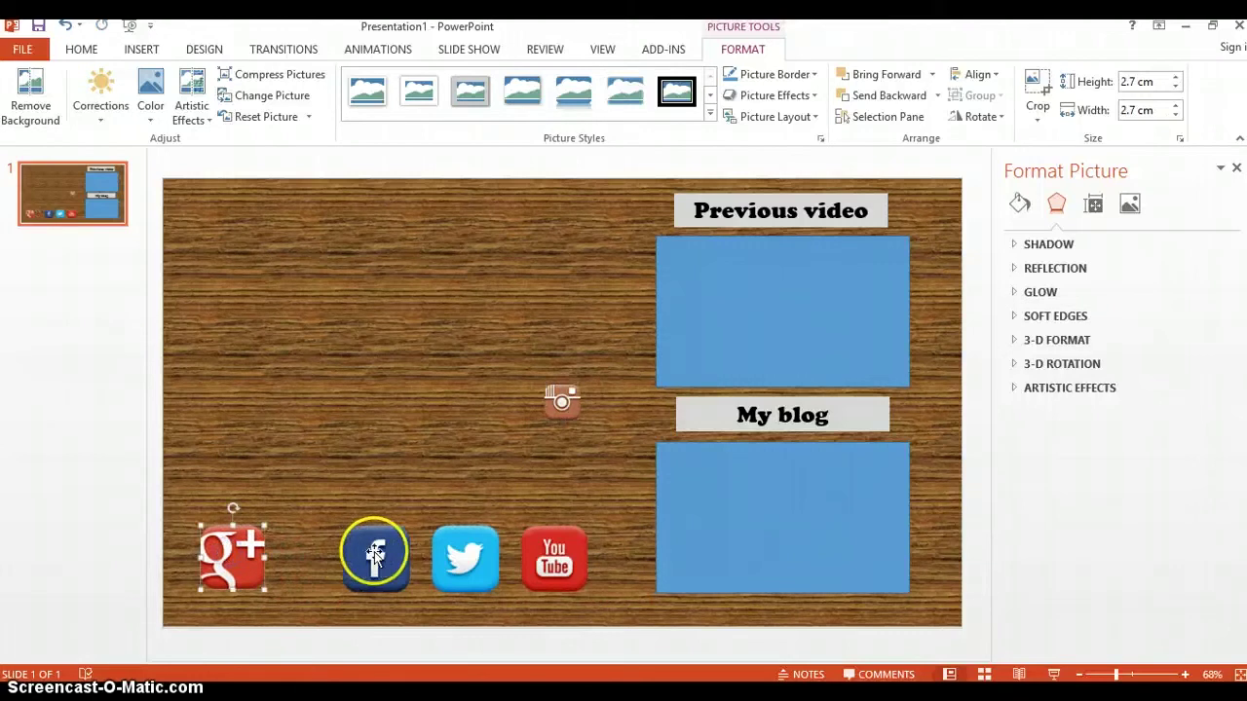
Space Facebook, Twitter and YouTube evenly, then enlarge Instagram and place it after YouTube
left_click_drag(370, 548, 322, 552)
left_click_drag(464, 557, 400, 557)
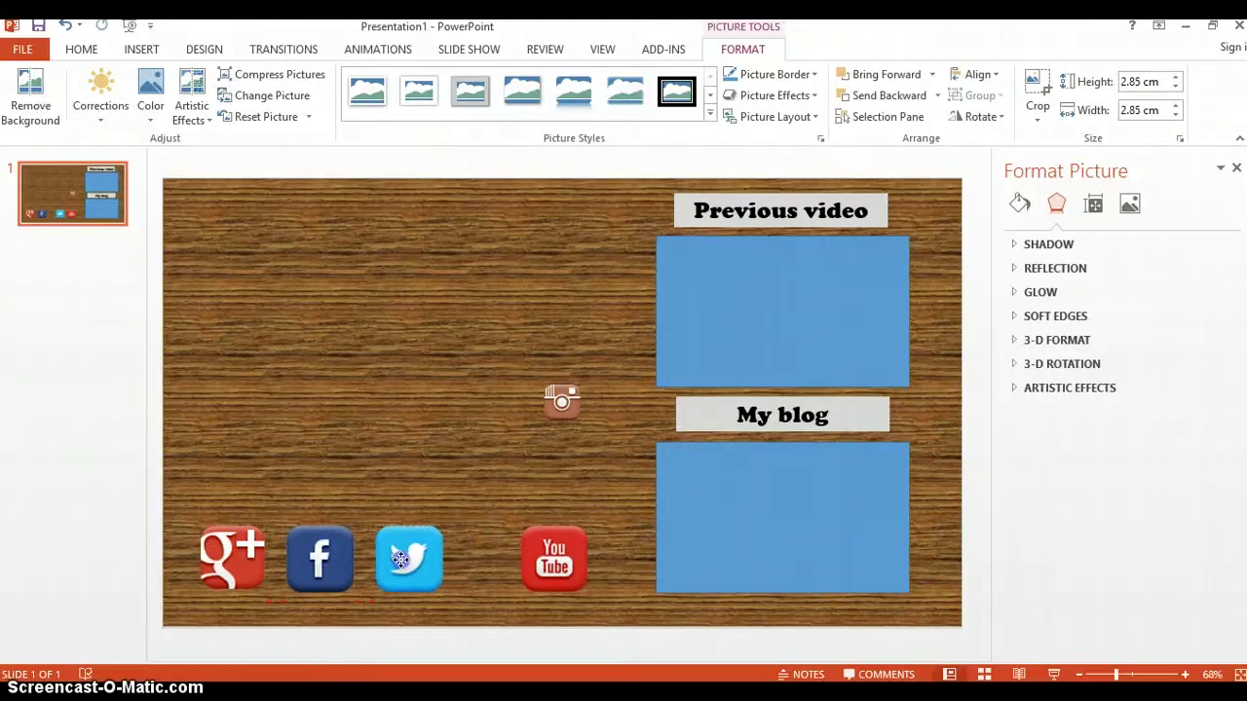
left_click_drag(551, 558, 495, 560)
left_click(572, 394)
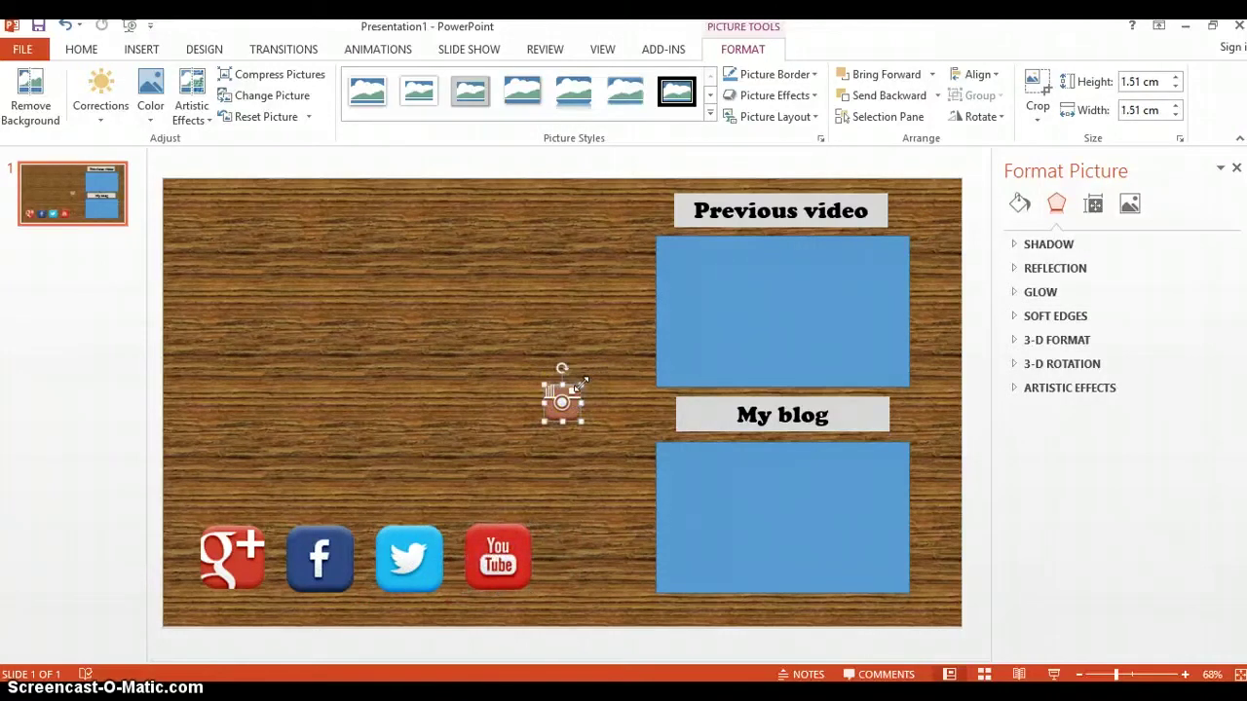
left_click_drag(580, 381, 602, 549)
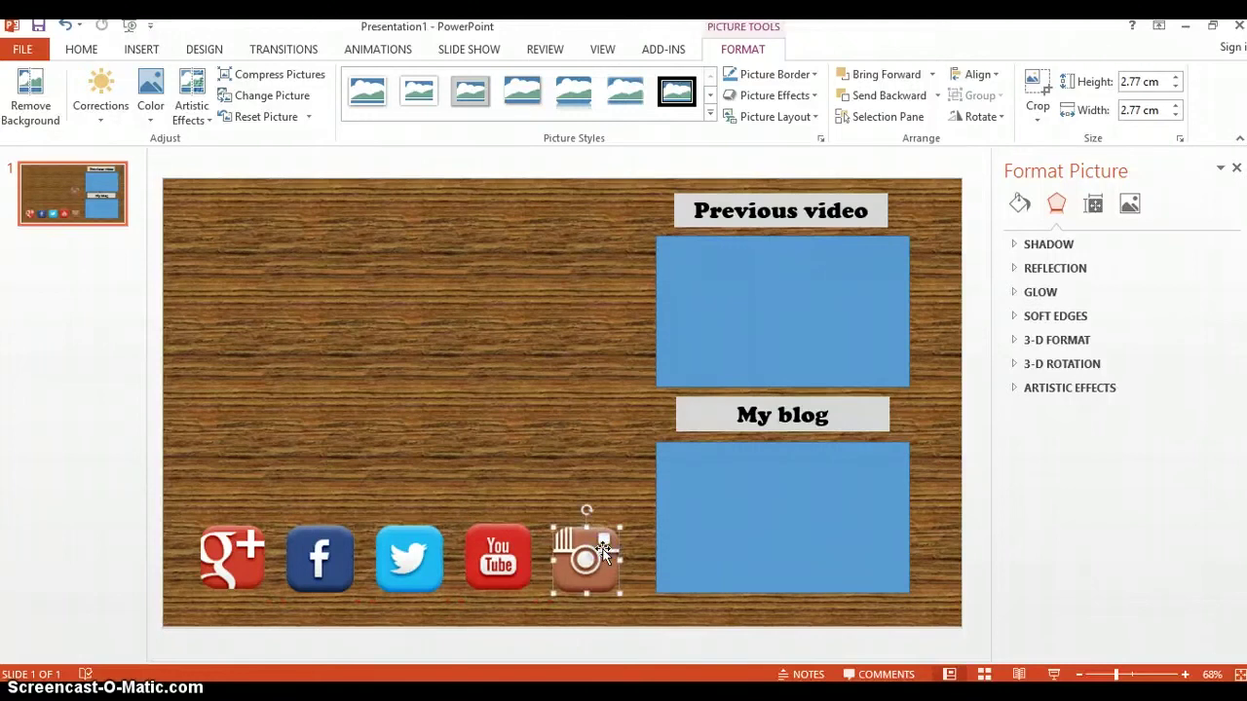
left_click(454, 308)
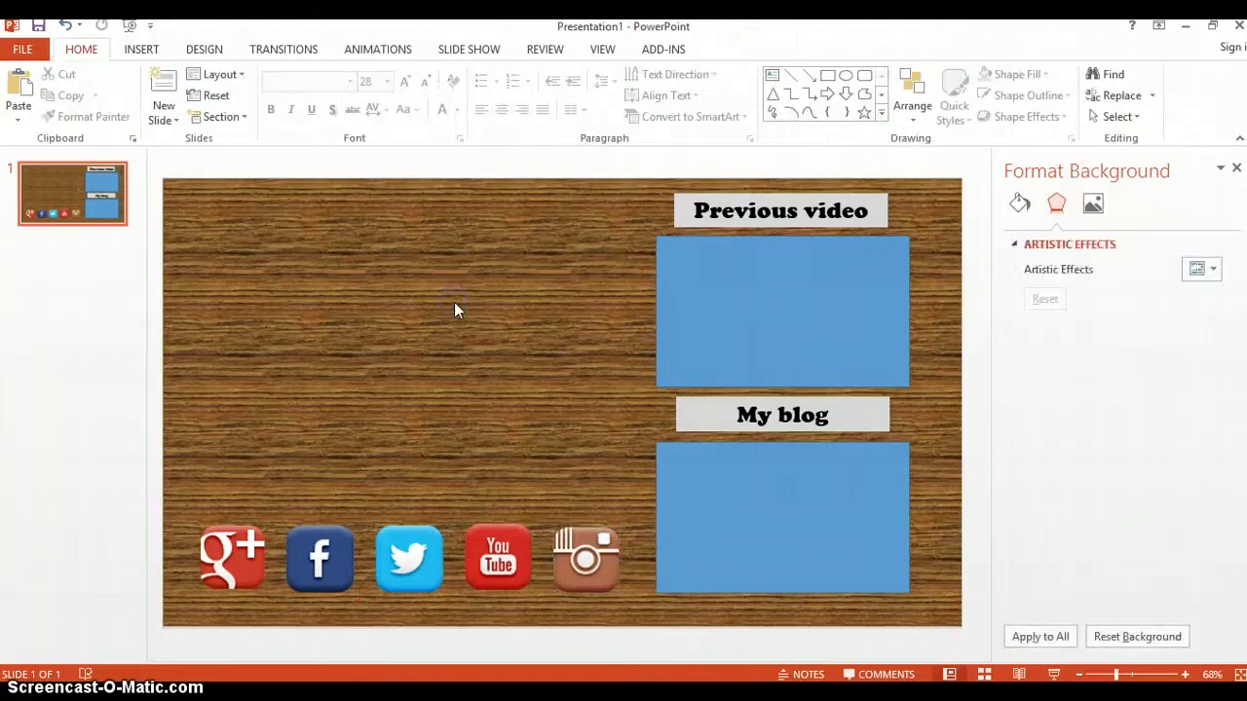
Insert a blue WordArt in the upper left of the slide reading 'Helpful Mum'
left_click(132, 49)
left_click(785, 97)
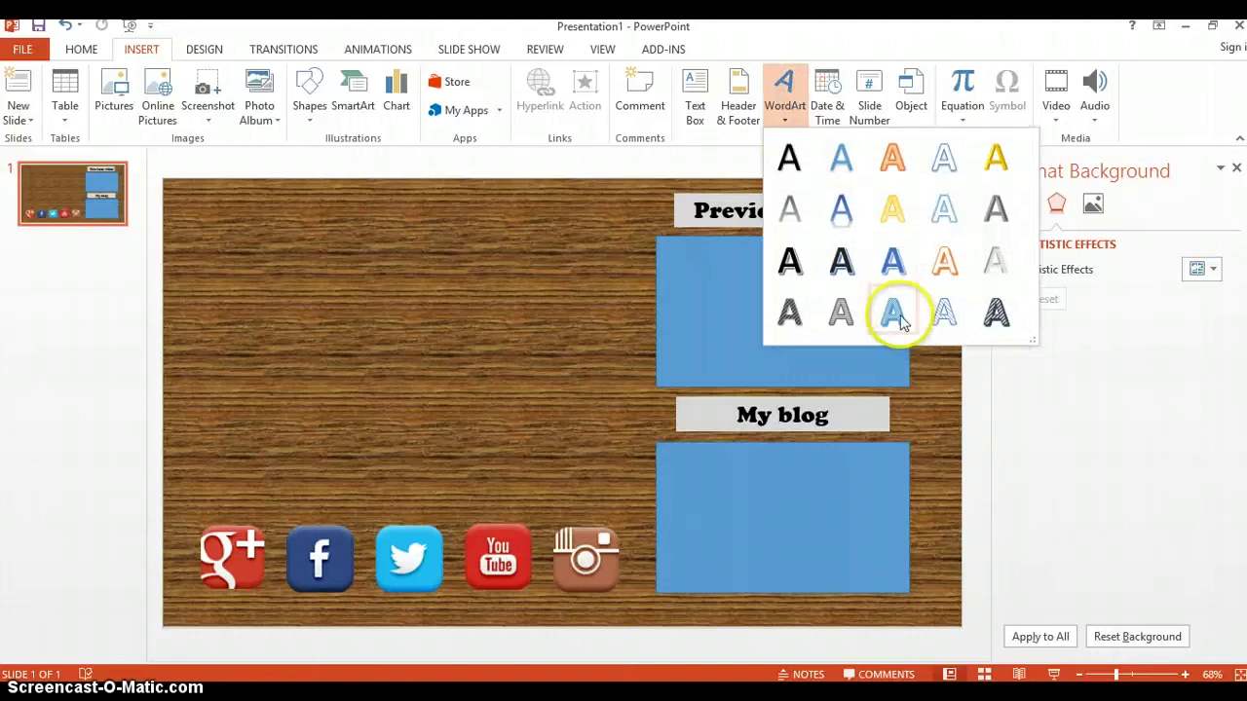
left_click(893, 314)
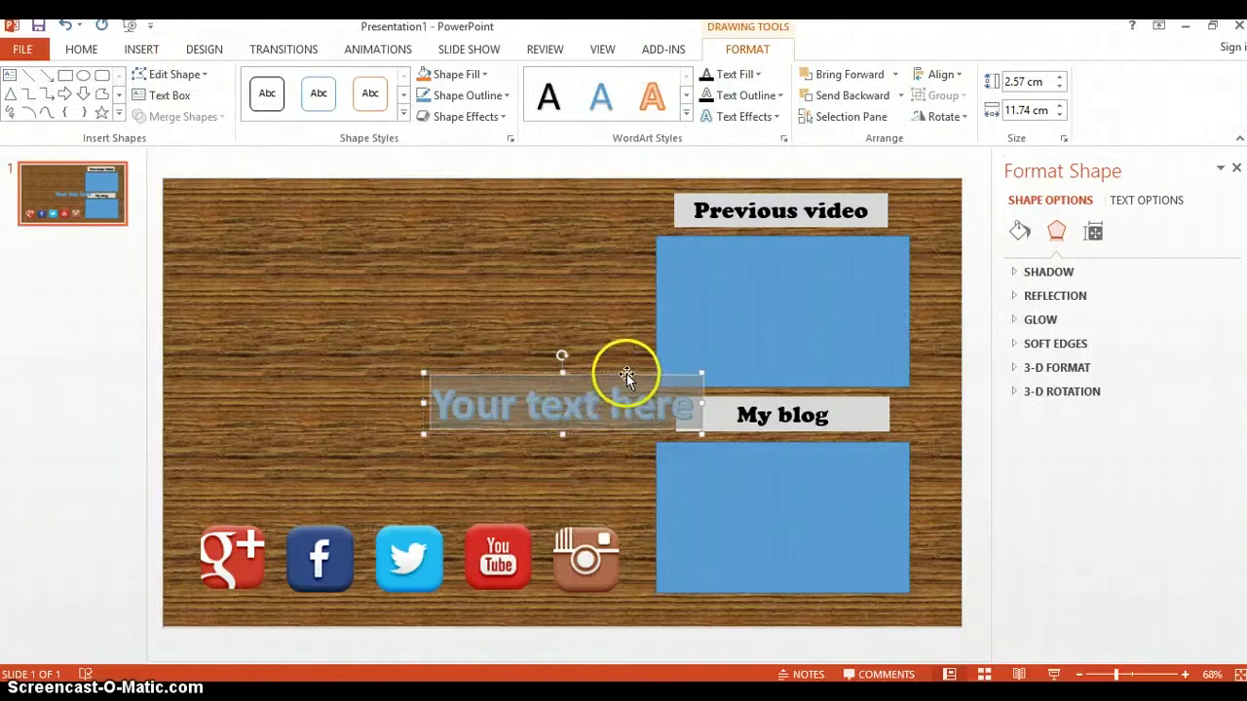
left_click_drag(624, 376, 452, 236)
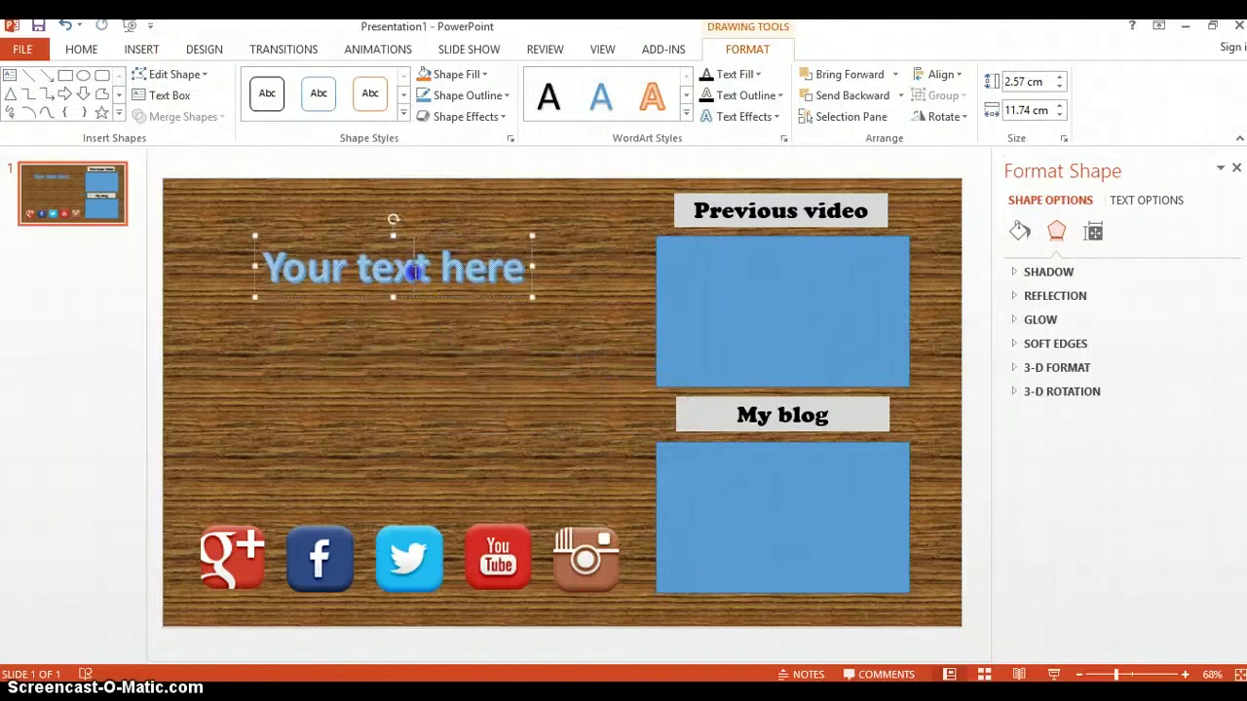
left_click_drag(274, 272, 480, 276)
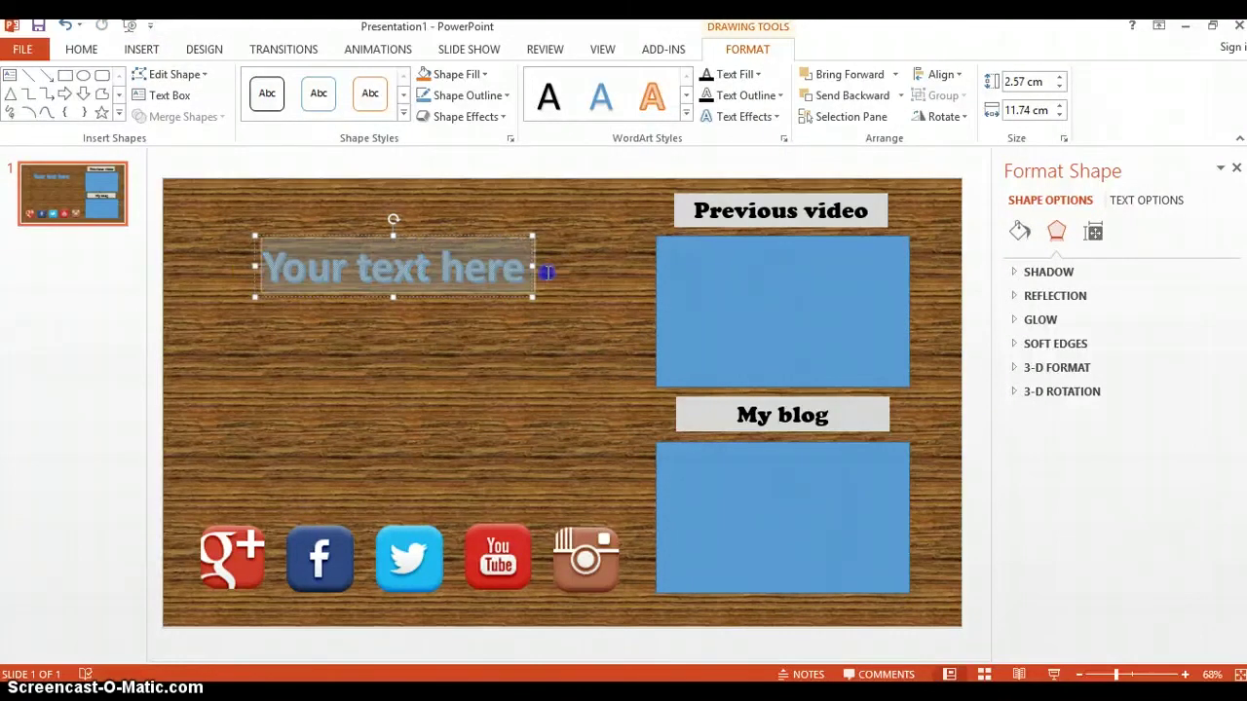
type("Helpful Mum")
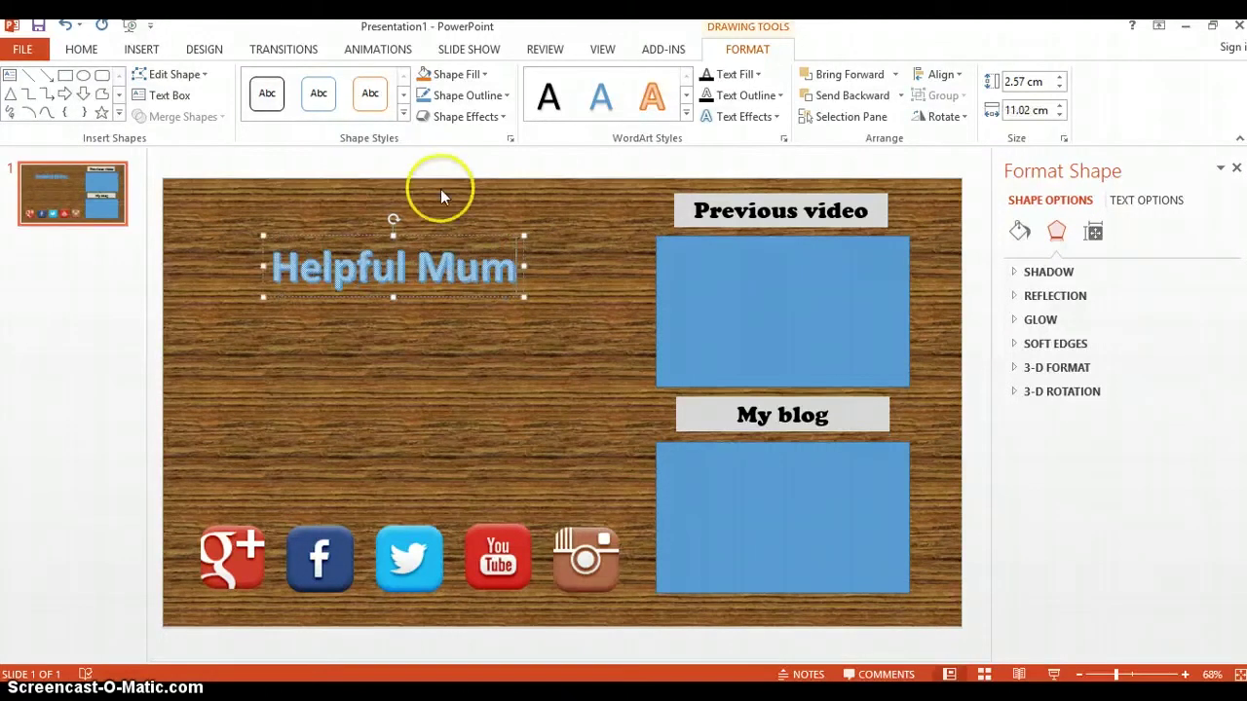
Fill the 'Helpful Mum' text with the Canvas texture
triple_click(496, 278)
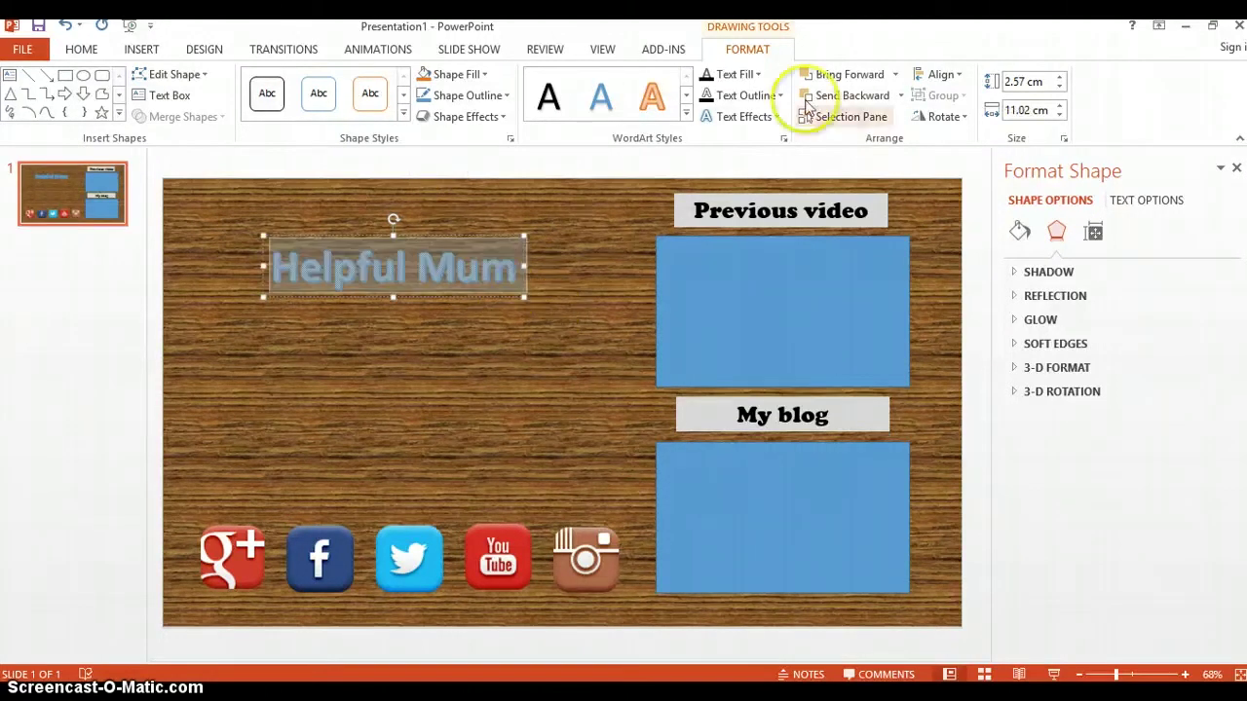
left_click(756, 75)
mouse_move(799, 328)
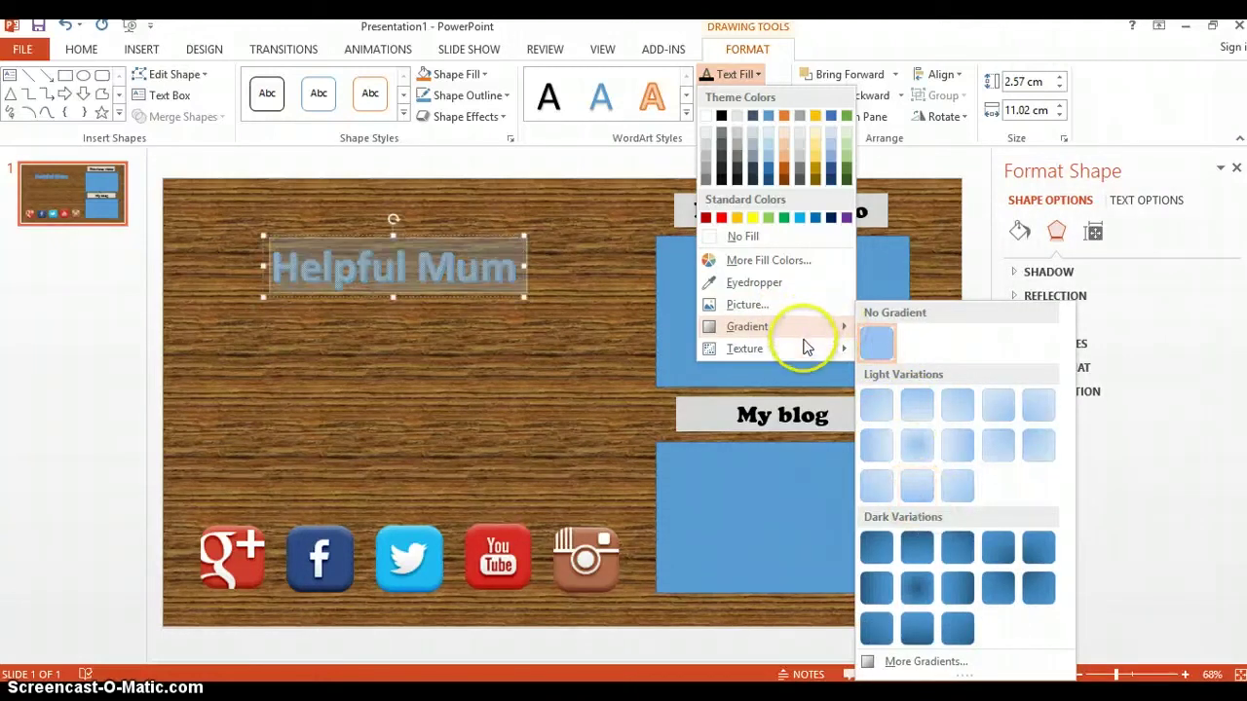
mouse_move(804, 348)
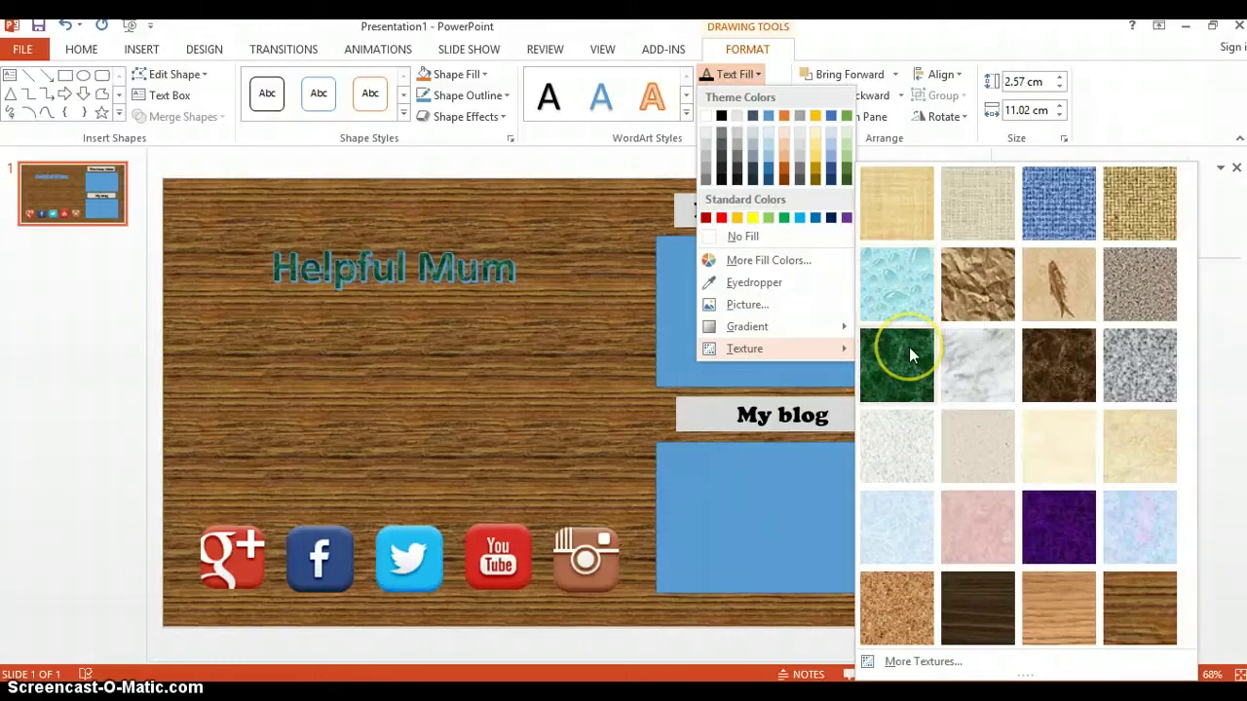
left_click(960, 220)
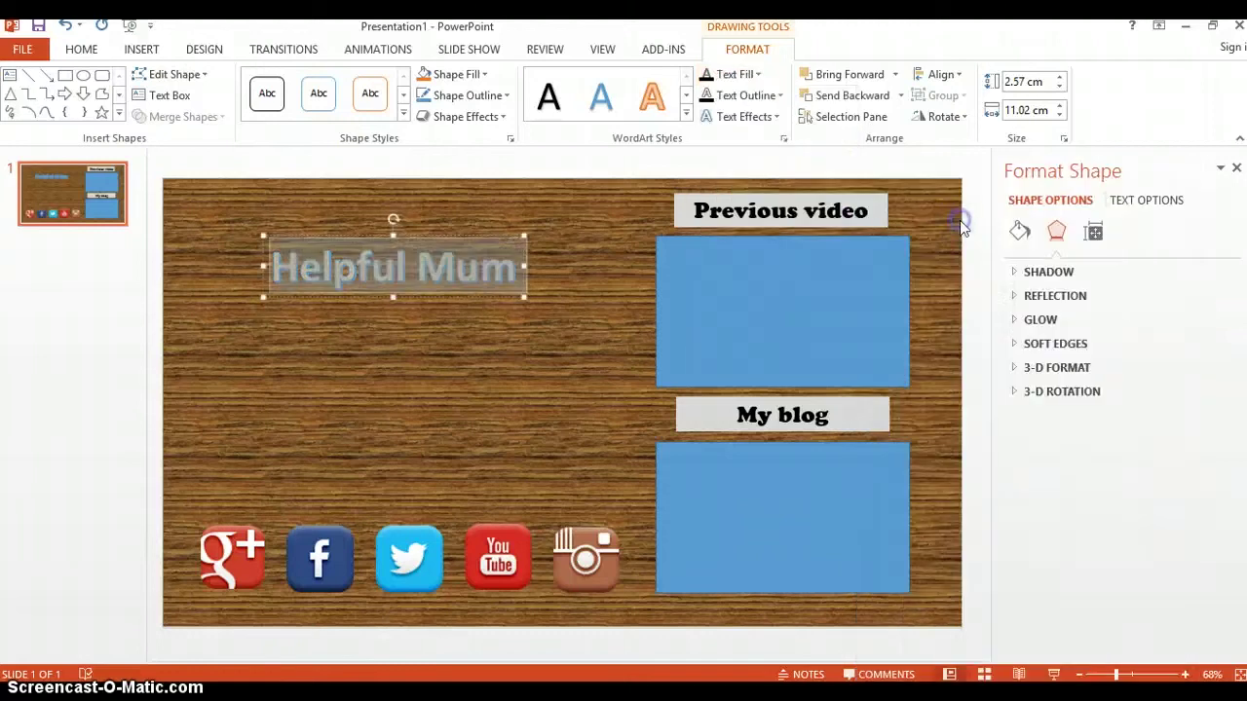
Give the title a grey text outline and a white shadow
left_click(773, 97)
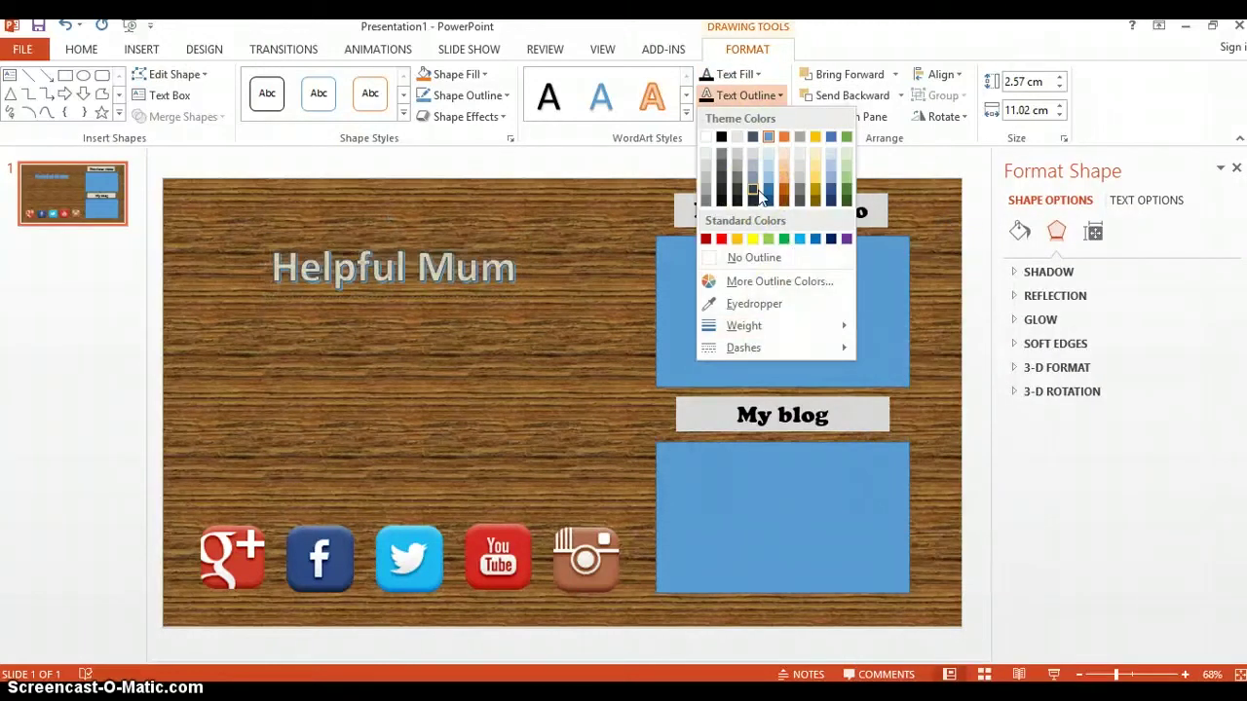
left_click(787, 202)
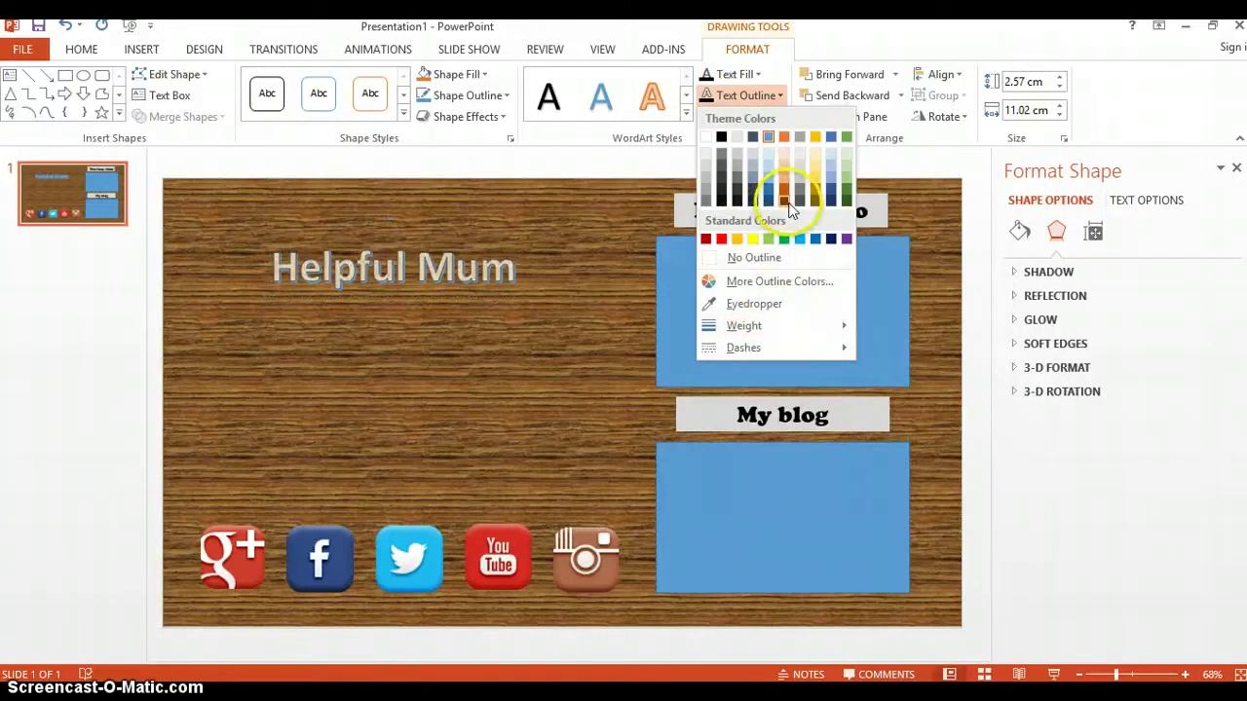
left_click(739, 183)
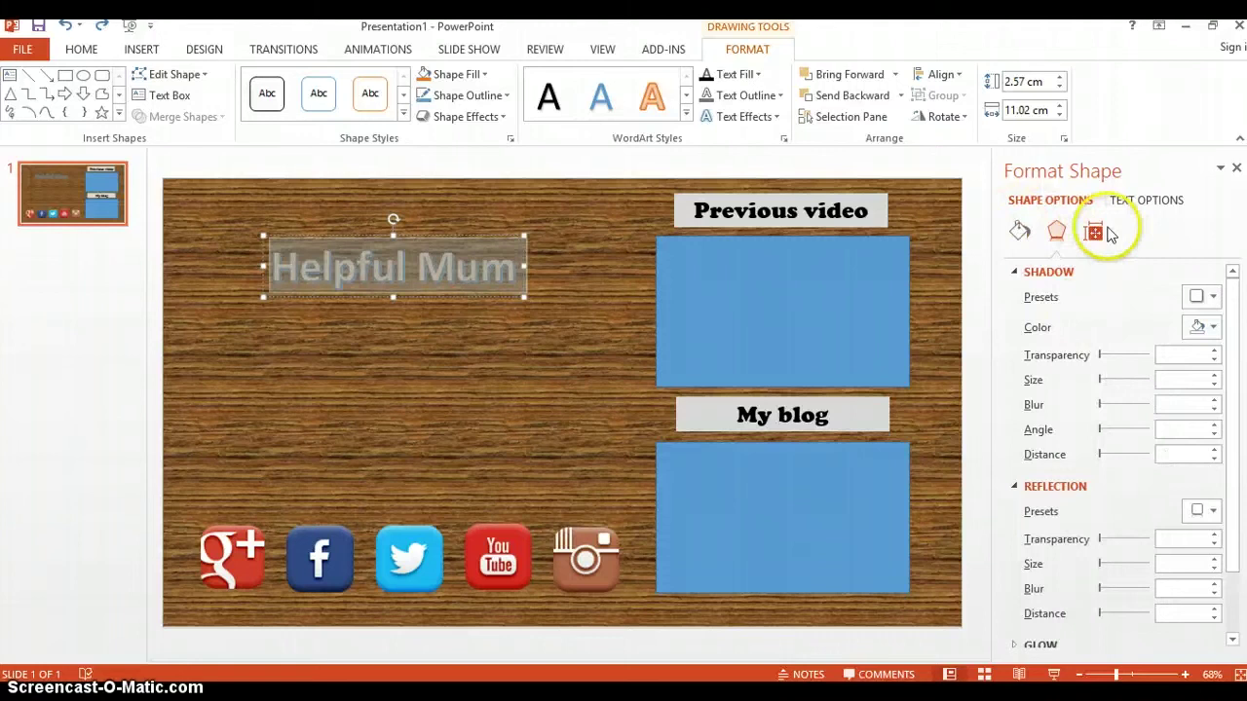
left_click(1178, 201)
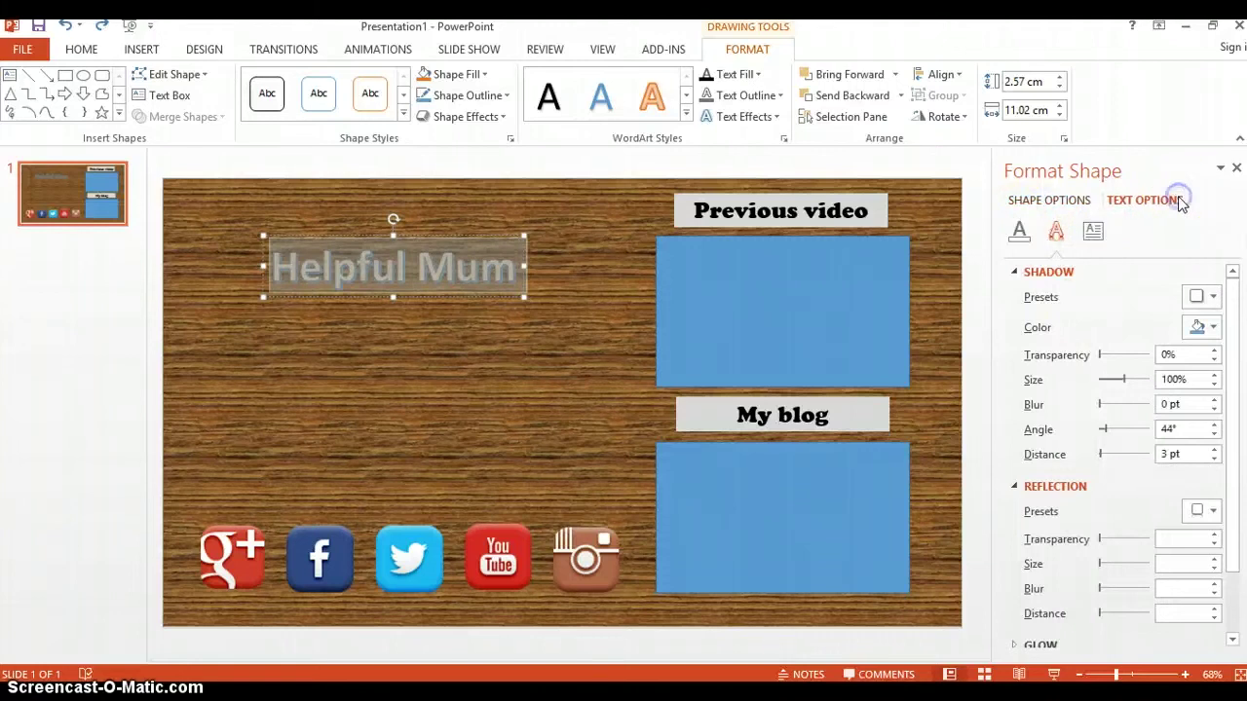
left_click(1205, 328)
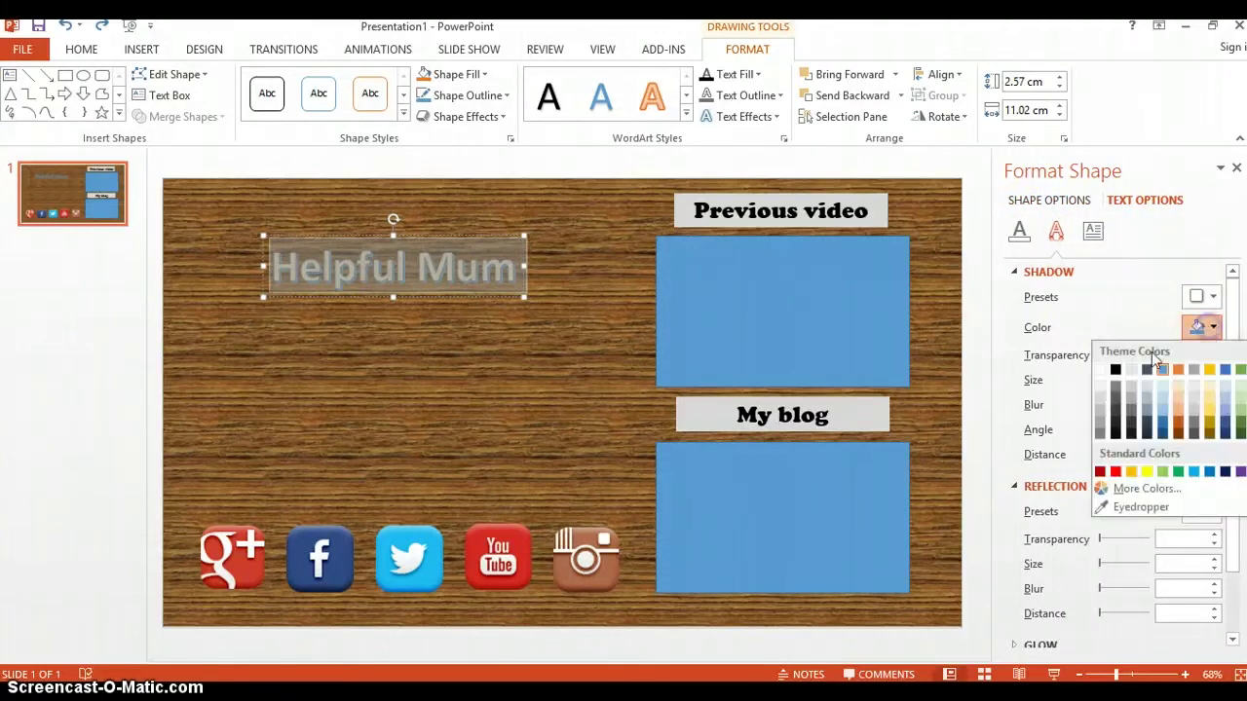
left_click(1101, 370)
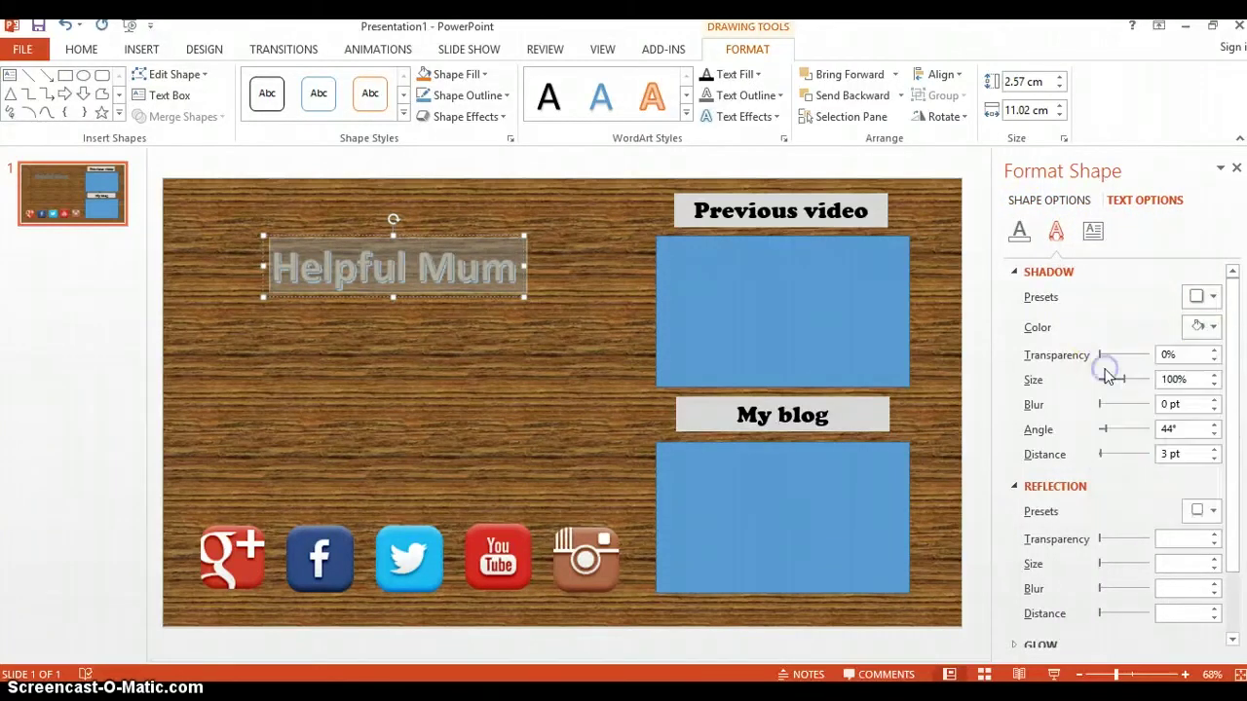
Set the Helpful Mum title to 96 pt and widen its box on both sides so it fits one line
left_click(94, 50)
left_click(386, 83)
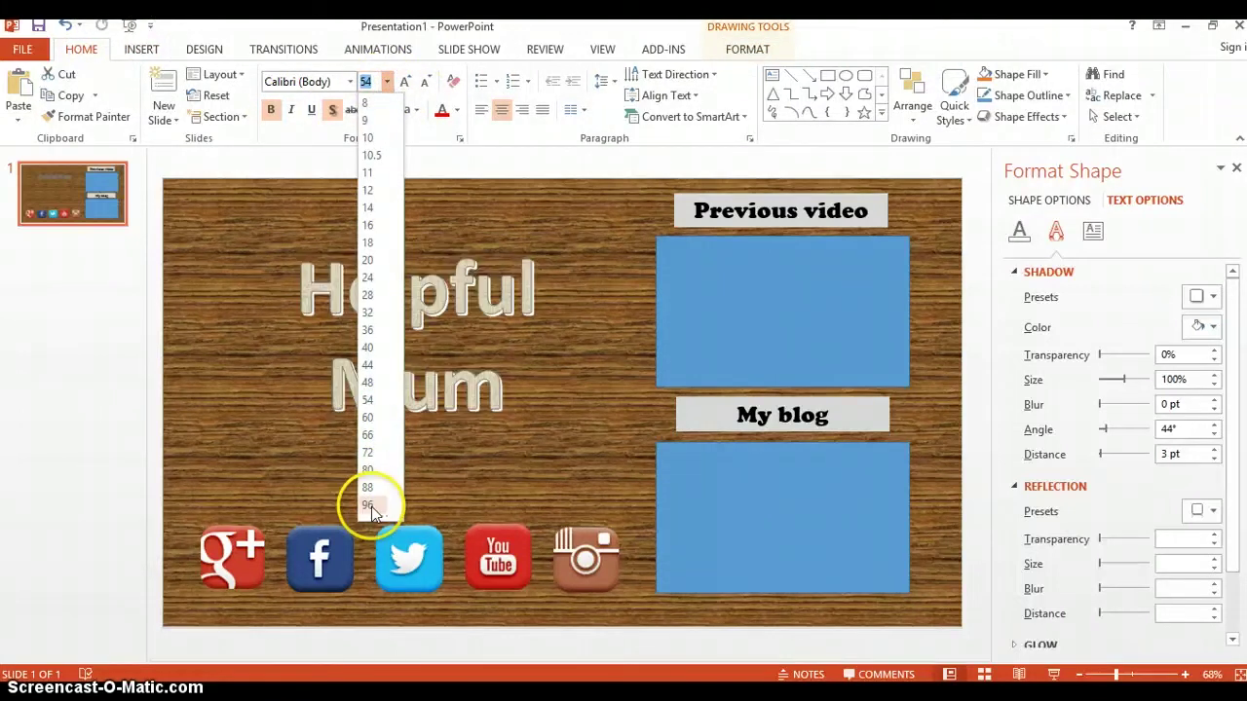
left_click(370, 506)
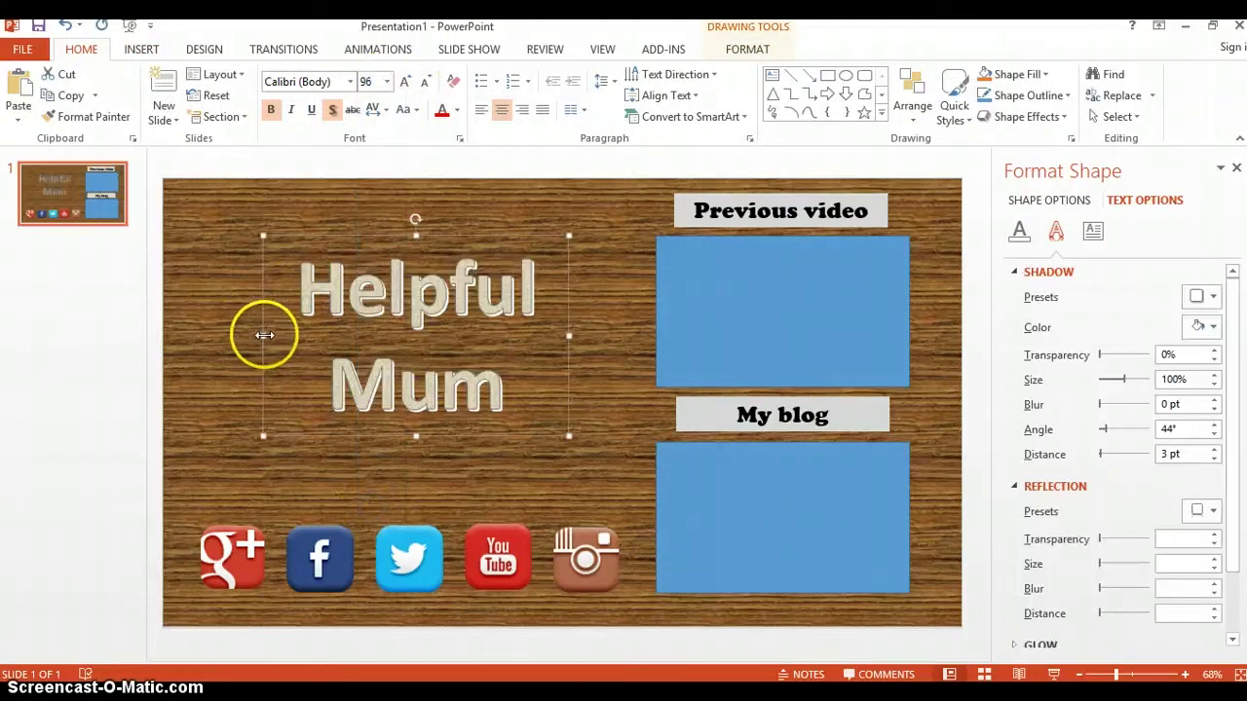
left_click_drag(264, 335, 174, 335)
left_click(467, 362)
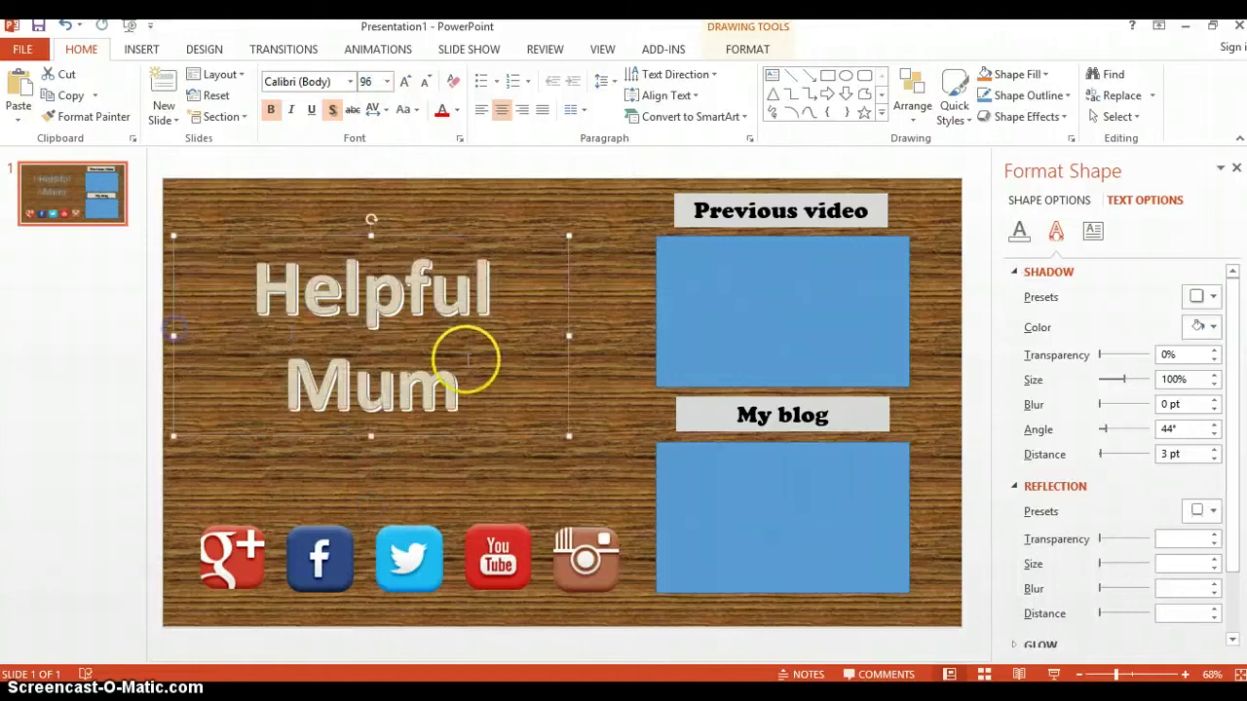
left_click_drag(570, 335, 648, 328)
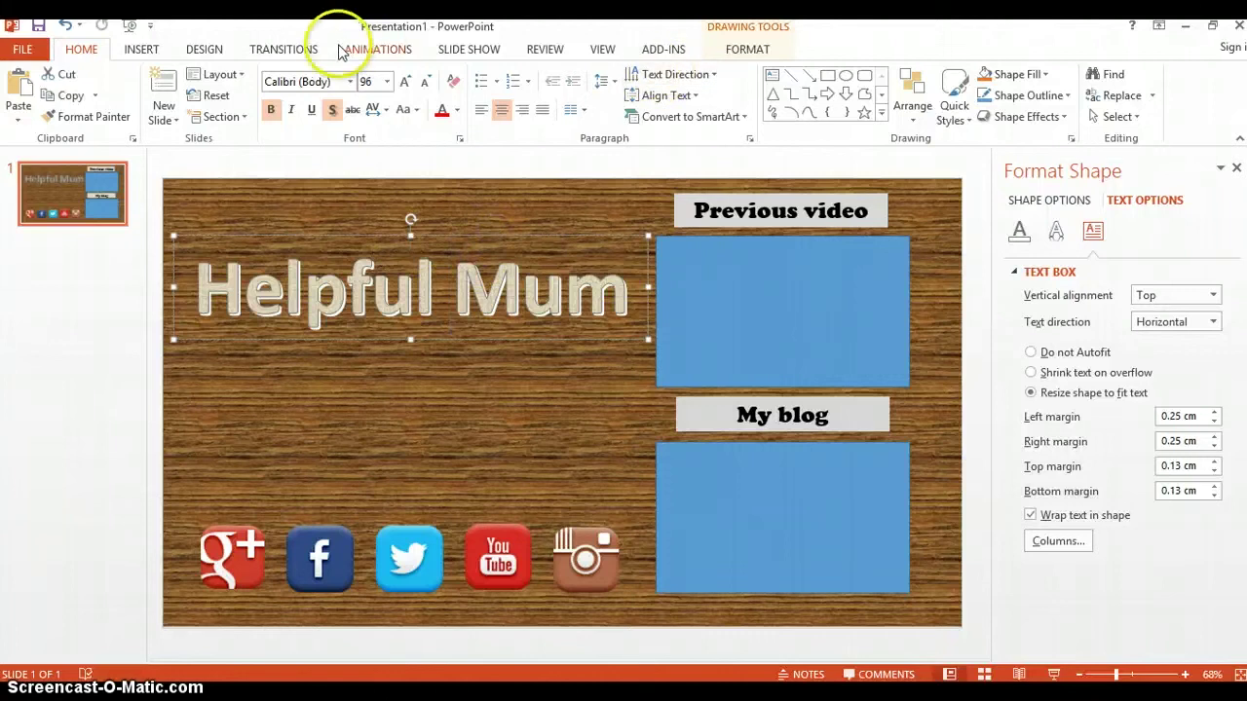
After trying a colour, set the title box's Shape Fill to No Fill and nudge it higher
left_click(739, 50)
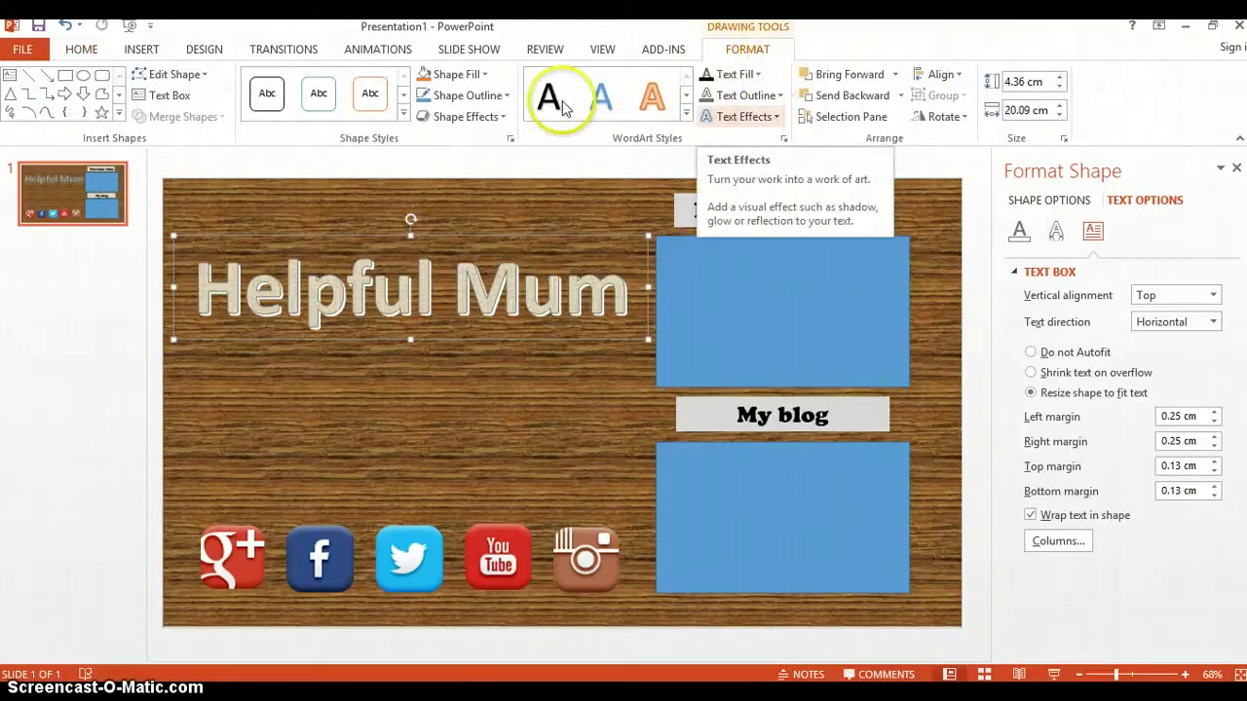
left_click(484, 75)
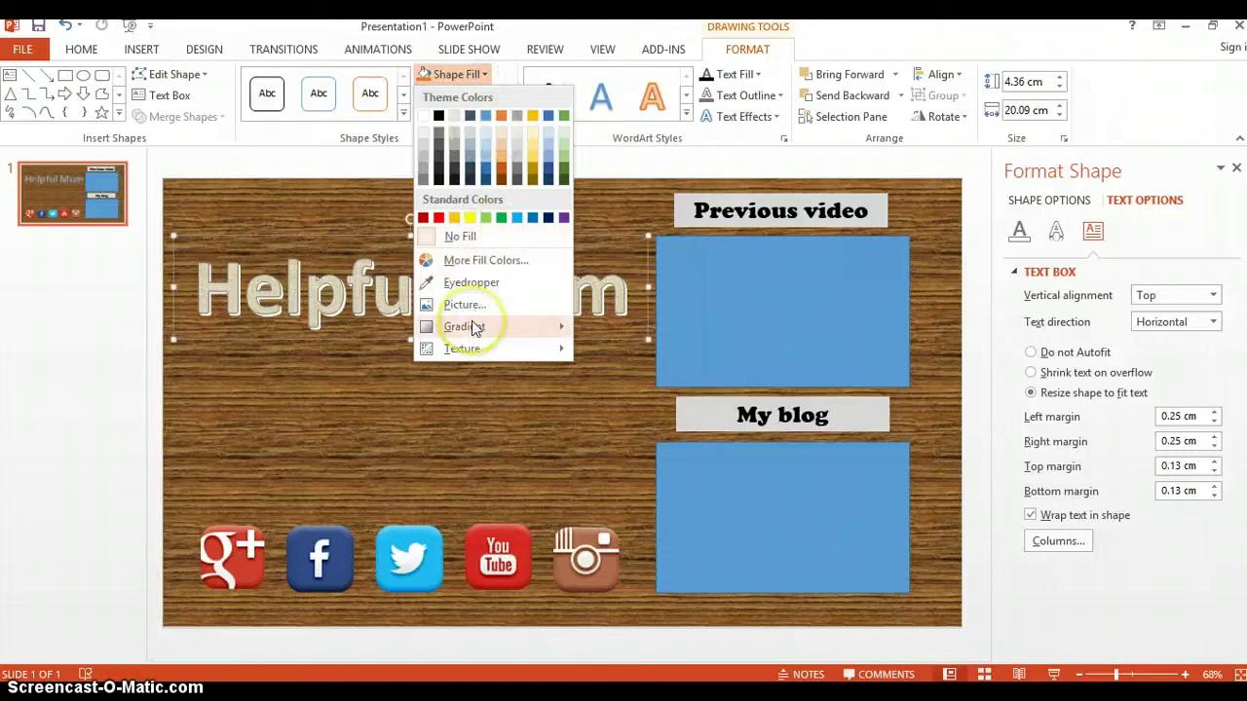
mouse_move(472, 327)
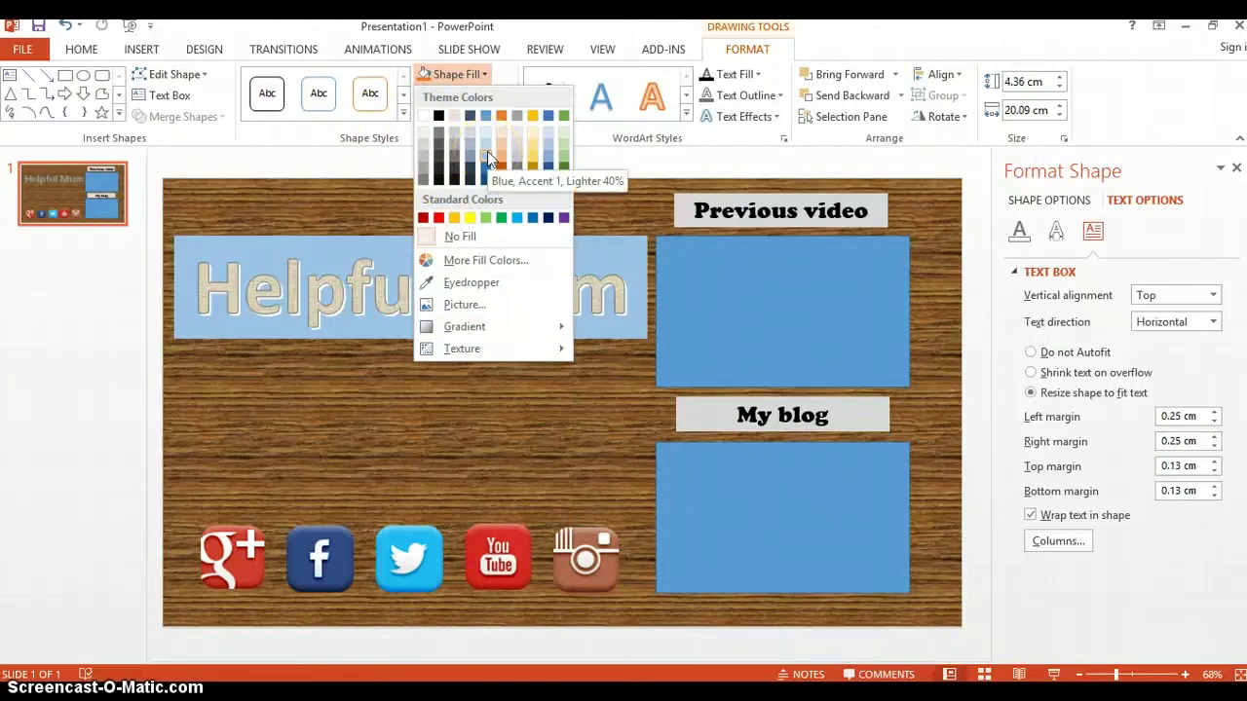
left_click(527, 173)
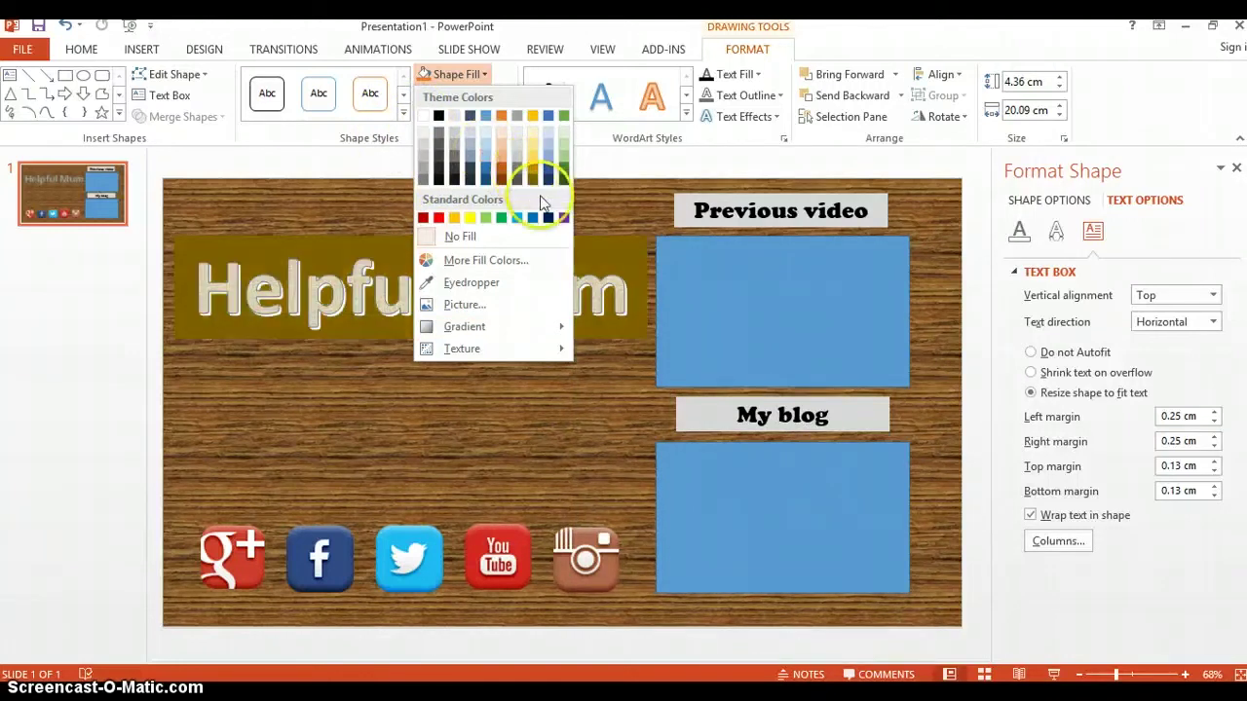
left_click(453, 238)
left_click_drag(542, 242, 554, 201)
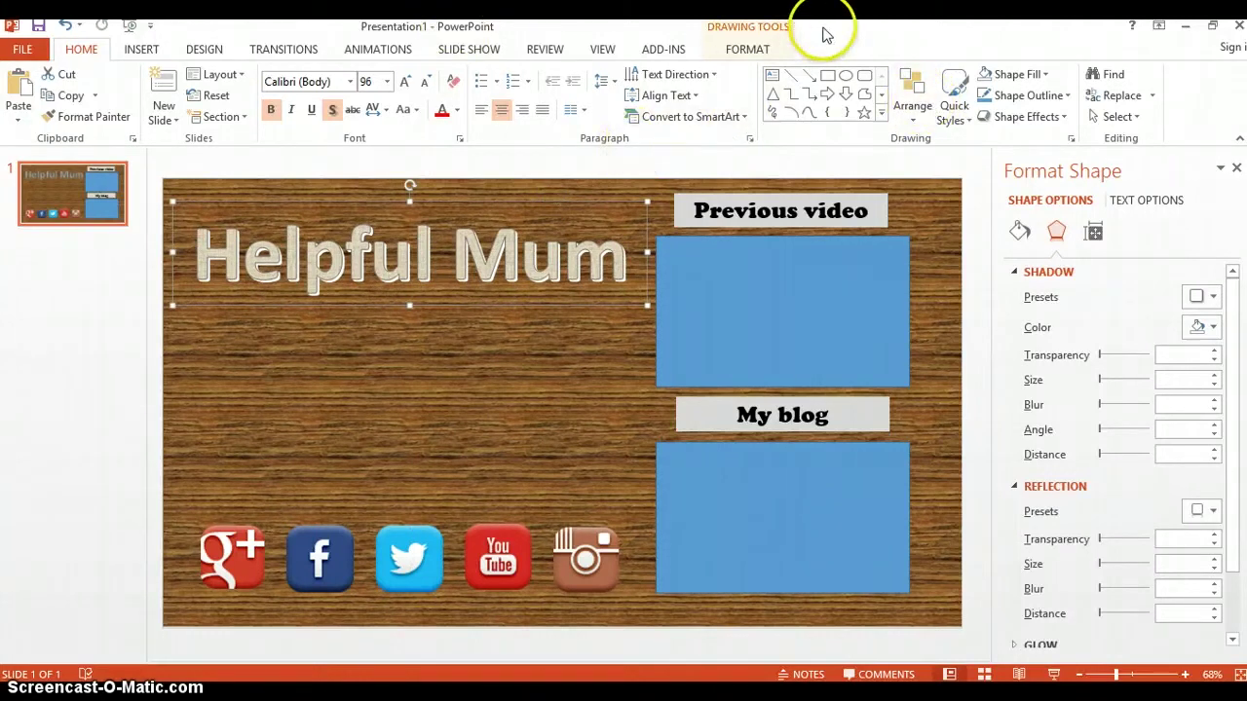
Apply a Gray-50%, 5 pt glow text effect to the Helpful Mum title, then deselect it
left_click(747, 48)
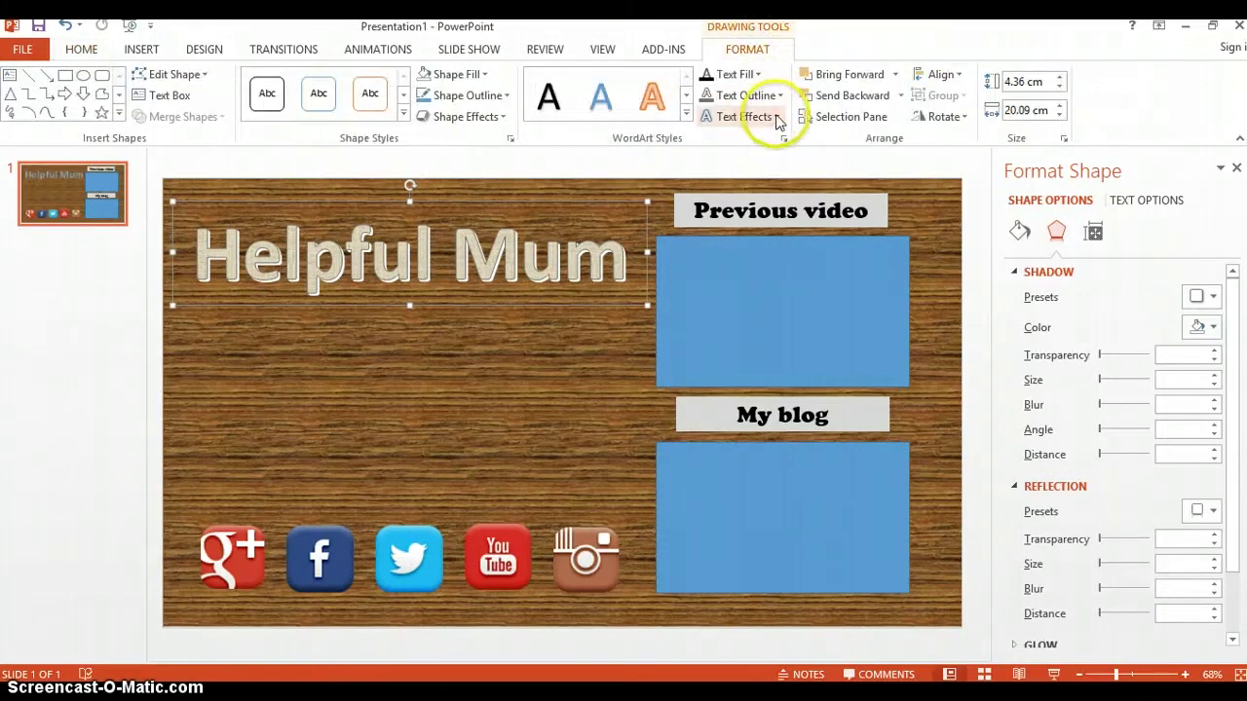
left_click(775, 116)
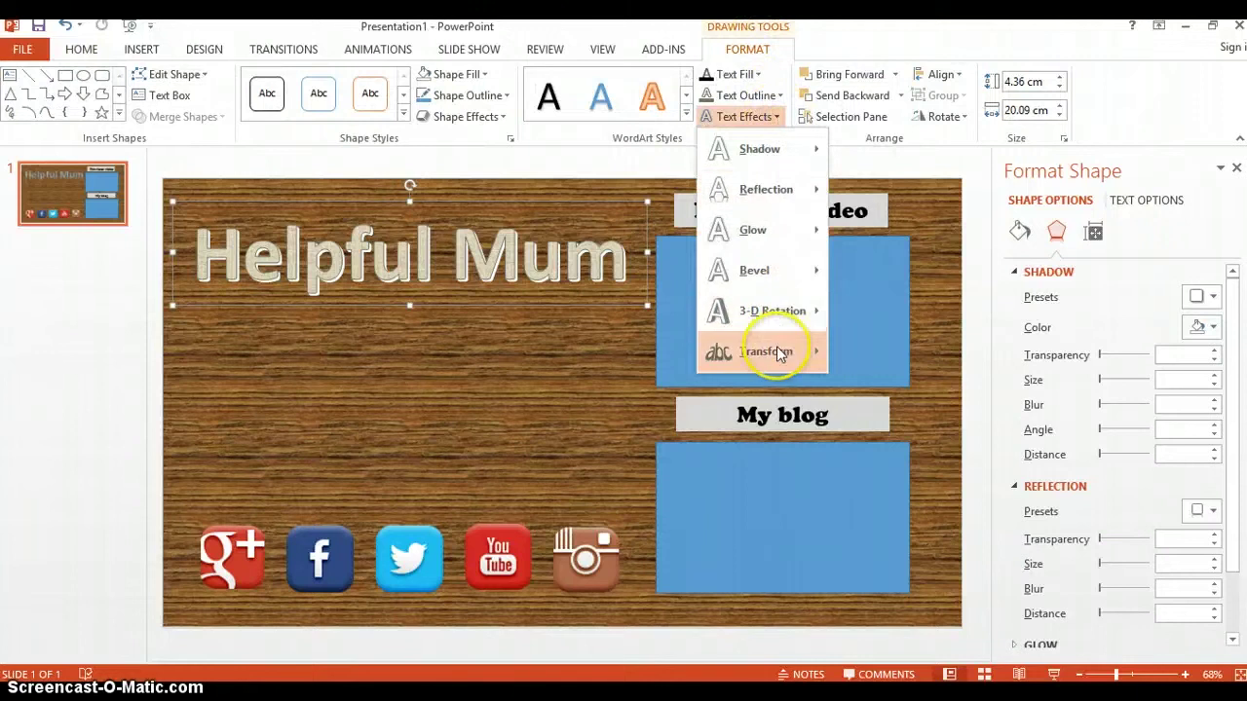
mouse_move(777, 346)
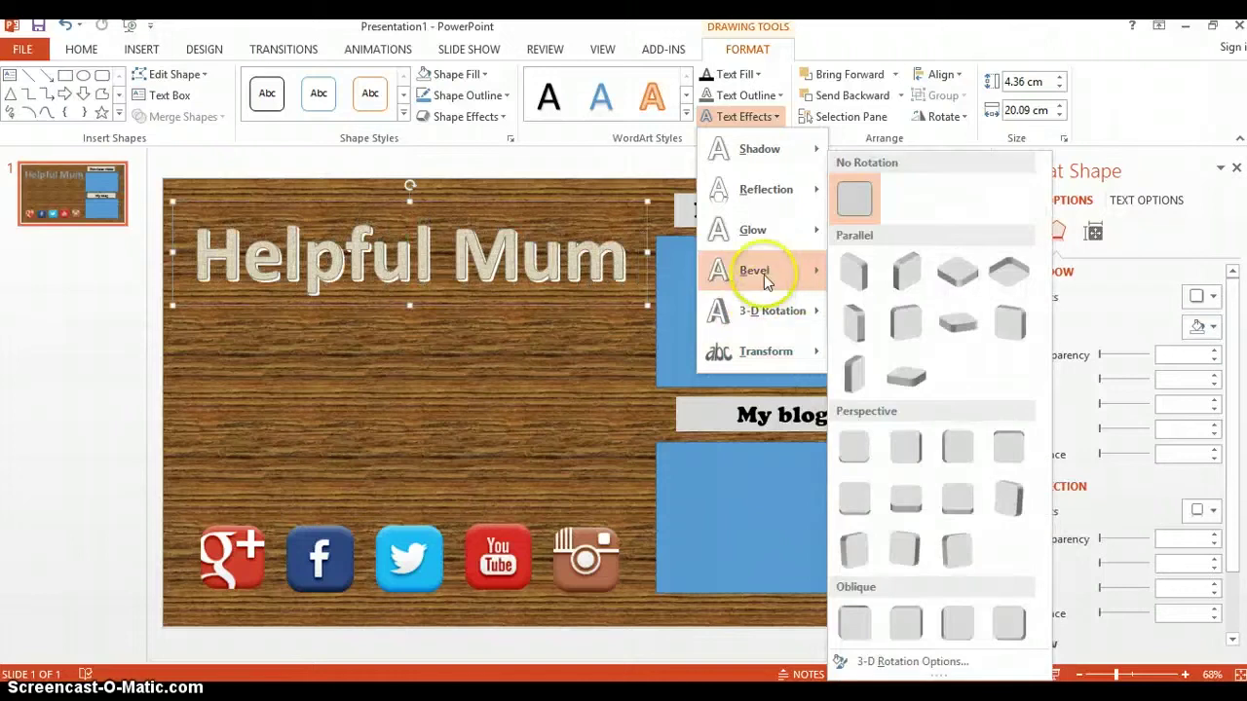
mouse_move(763, 276)
mouse_move(765, 238)
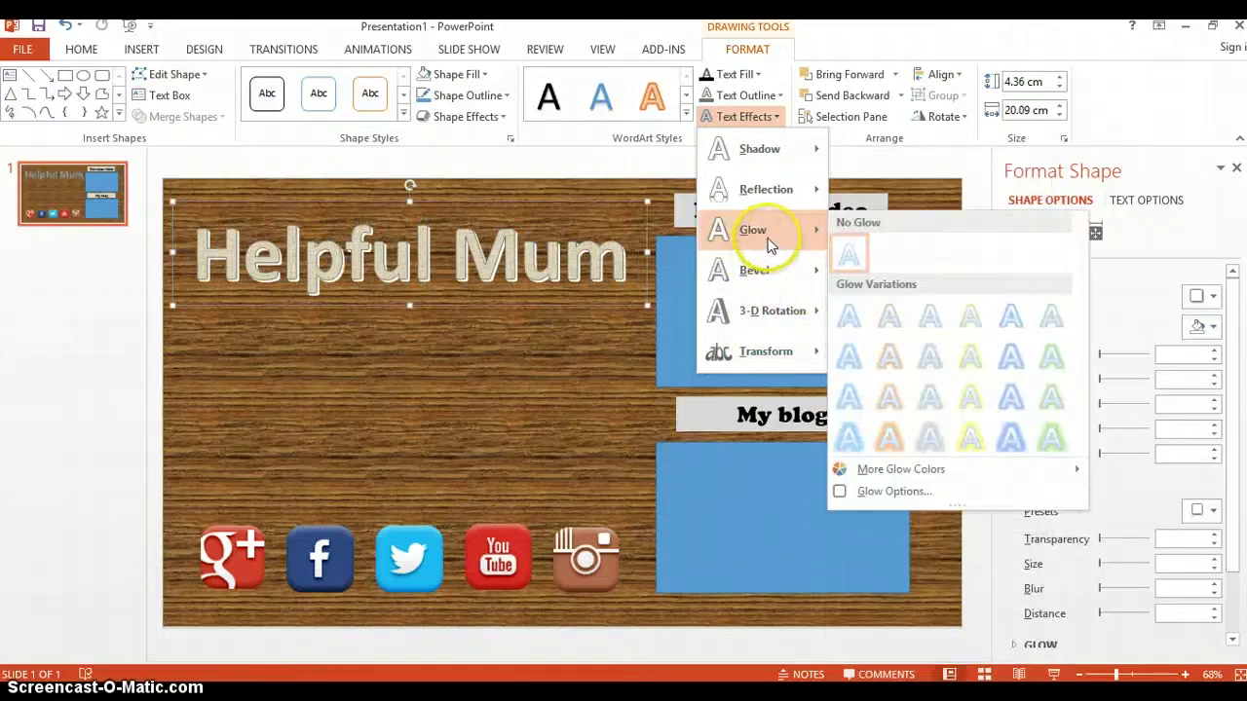
left_click(928, 317)
left_click(472, 357)
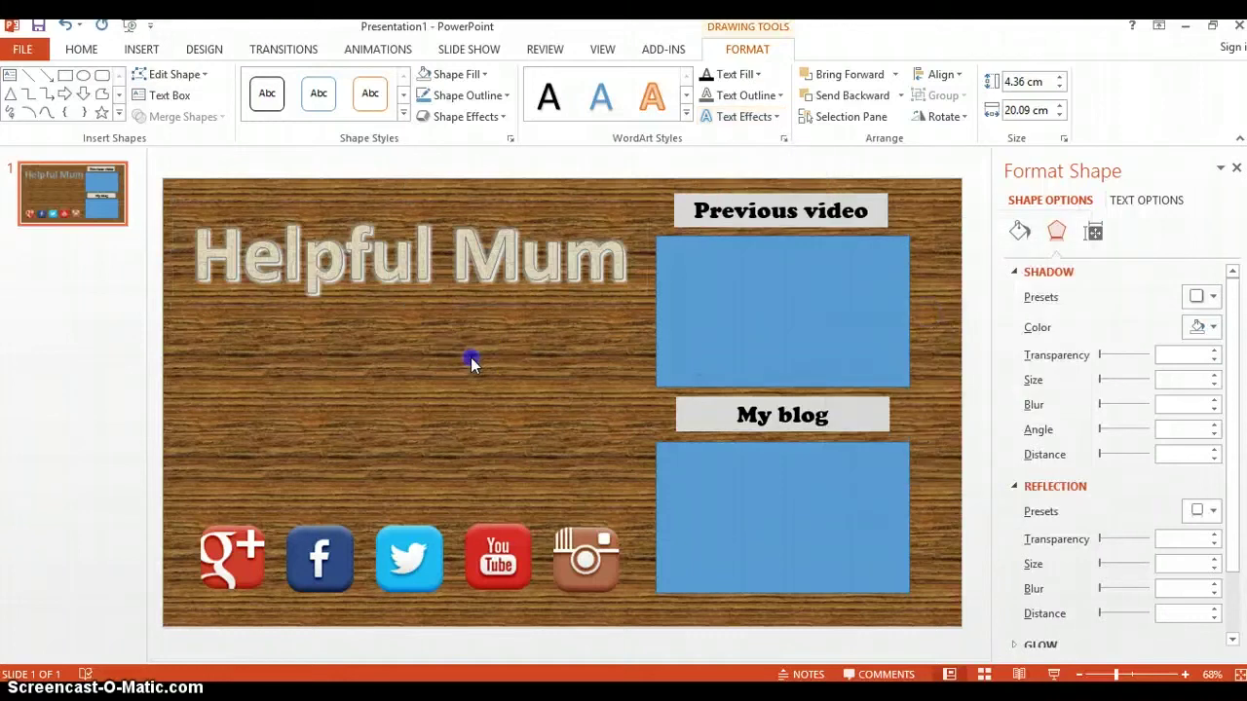
Draw a text box below the title and type Subscribe
left_click(156, 50)
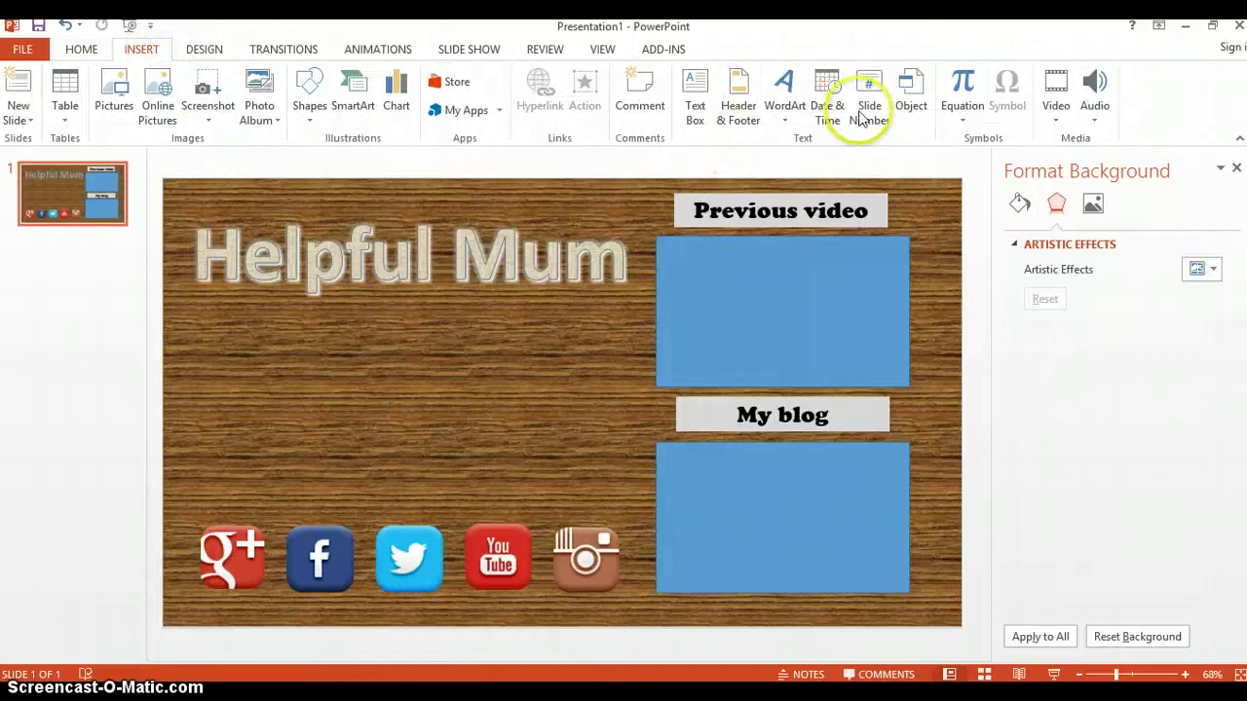
left_click(695, 105)
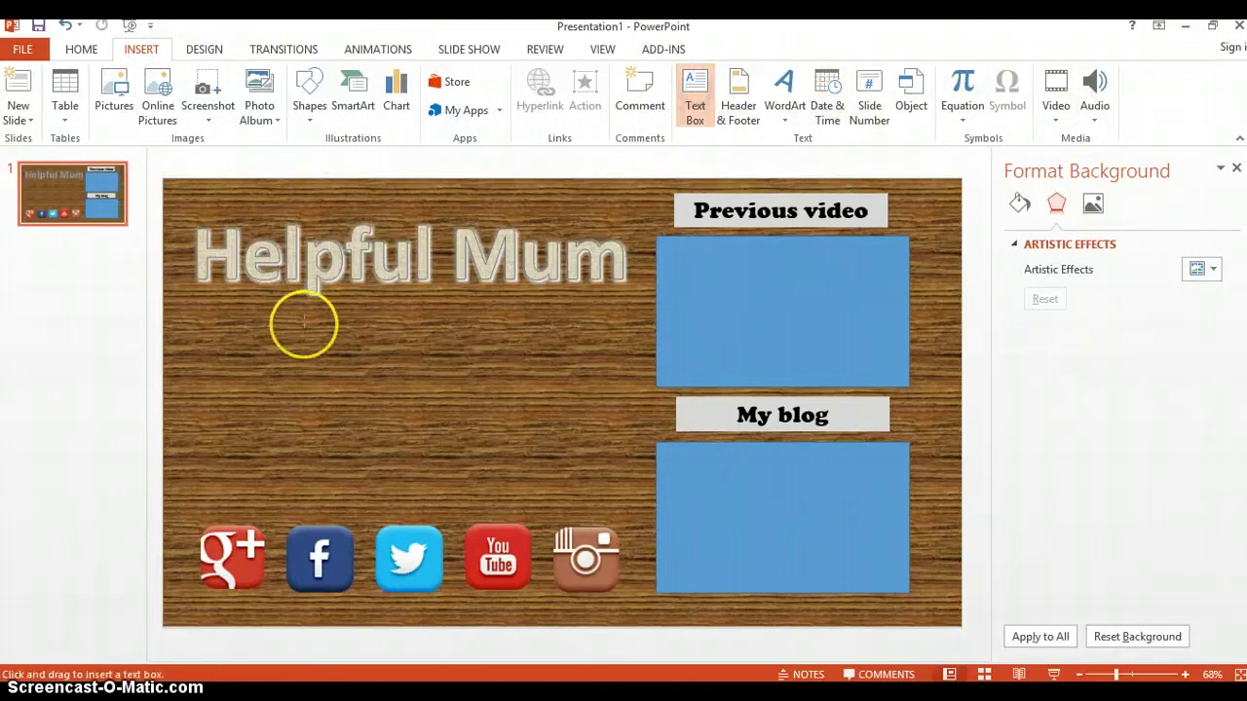
mouse_move(232, 329)
left_mouse_down()
mouse_move(562, 422)
mouse_move(594, 405)
left_mouse_up()
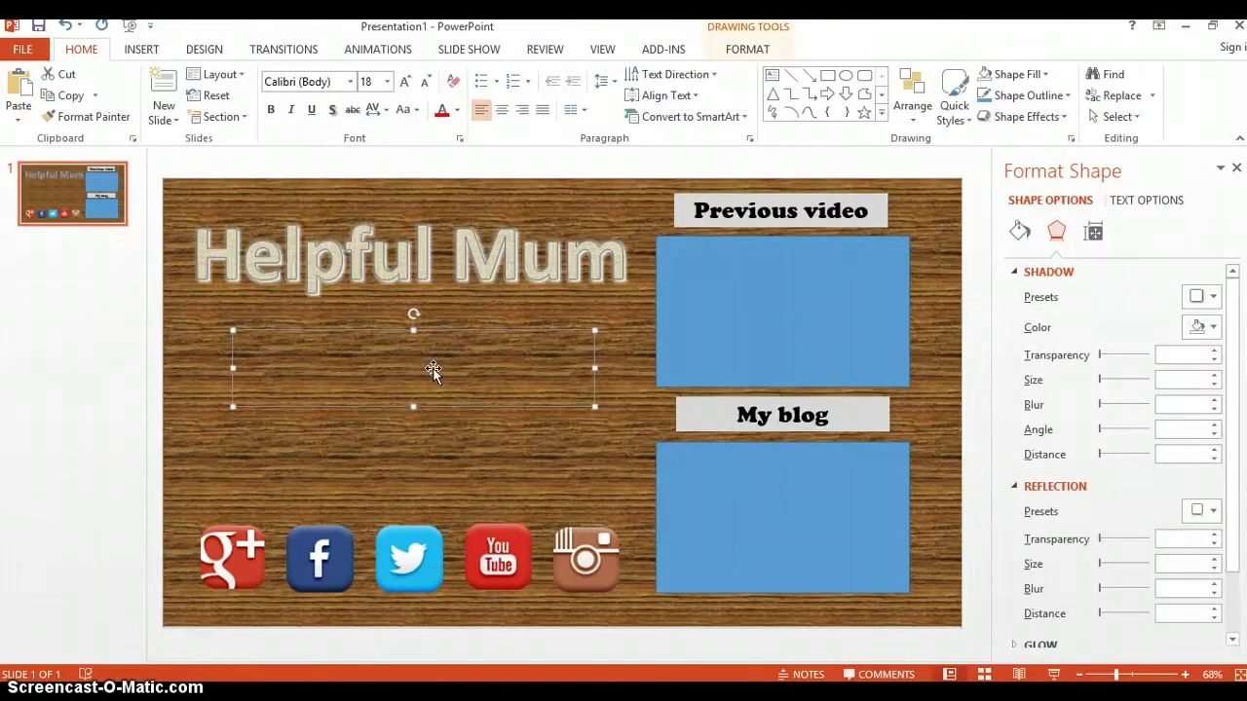
type("Subscribe")
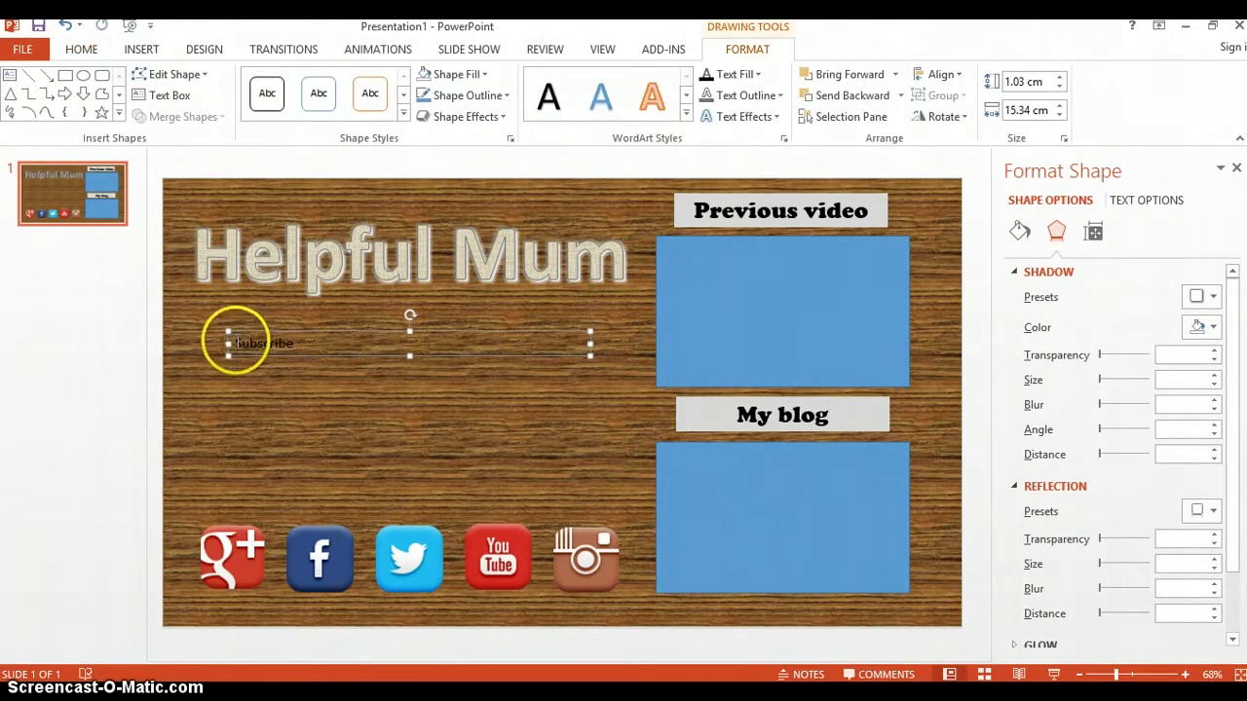
Select the Subscribe text and set it in Cooper Black
left_click_drag(236, 340, 293, 343)
left_click(82, 48)
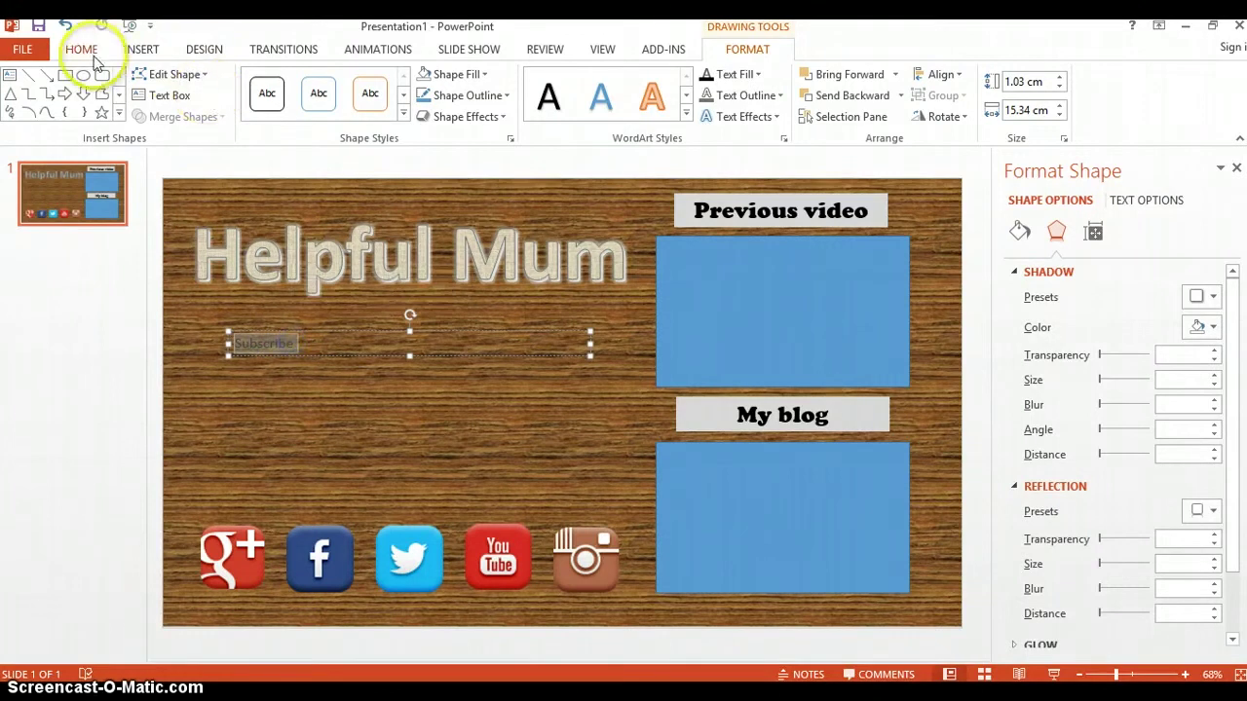
left_click(350, 82)
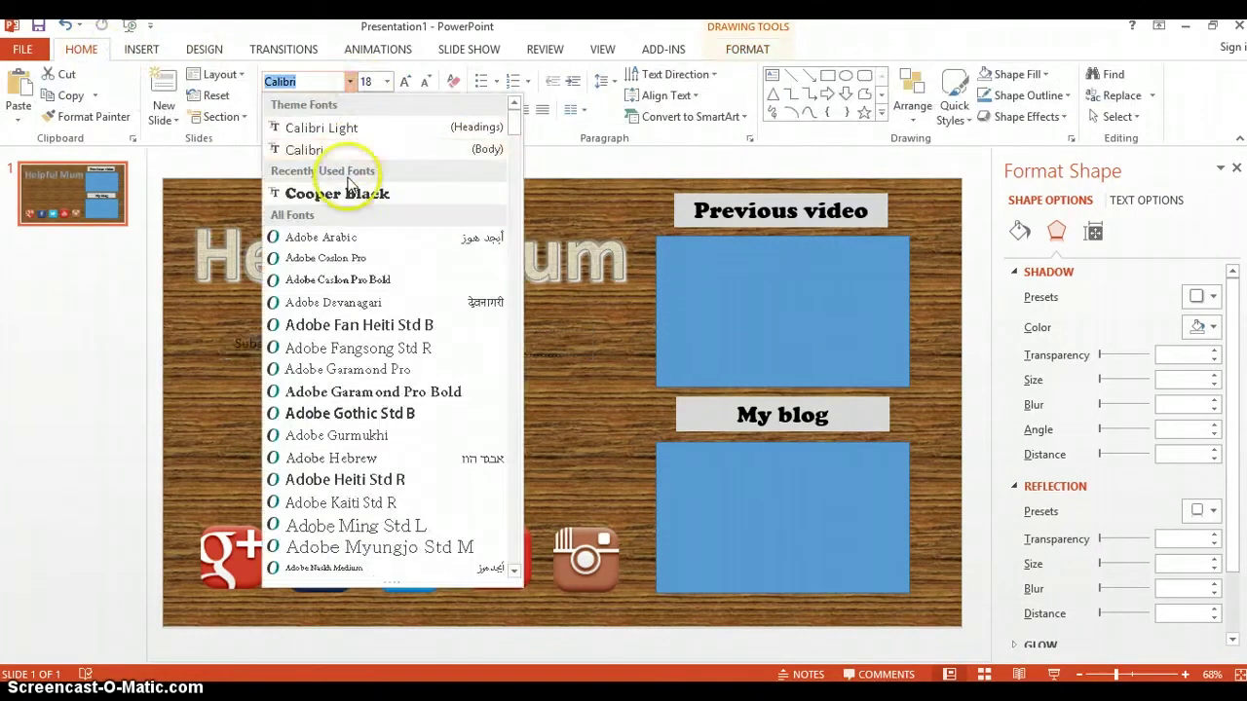
left_click(341, 194)
left_click(387, 82)
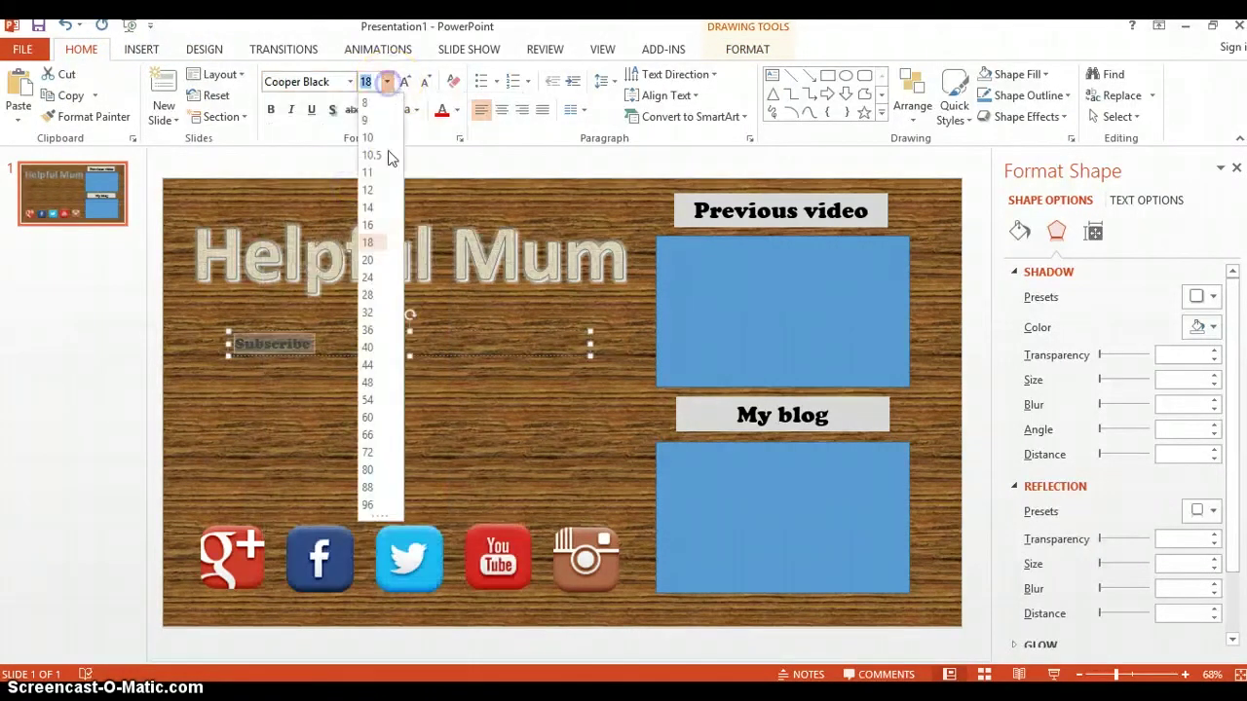
Set Subscribe to 48 pt and give its box a light grey shape fill
left_click(369, 382)
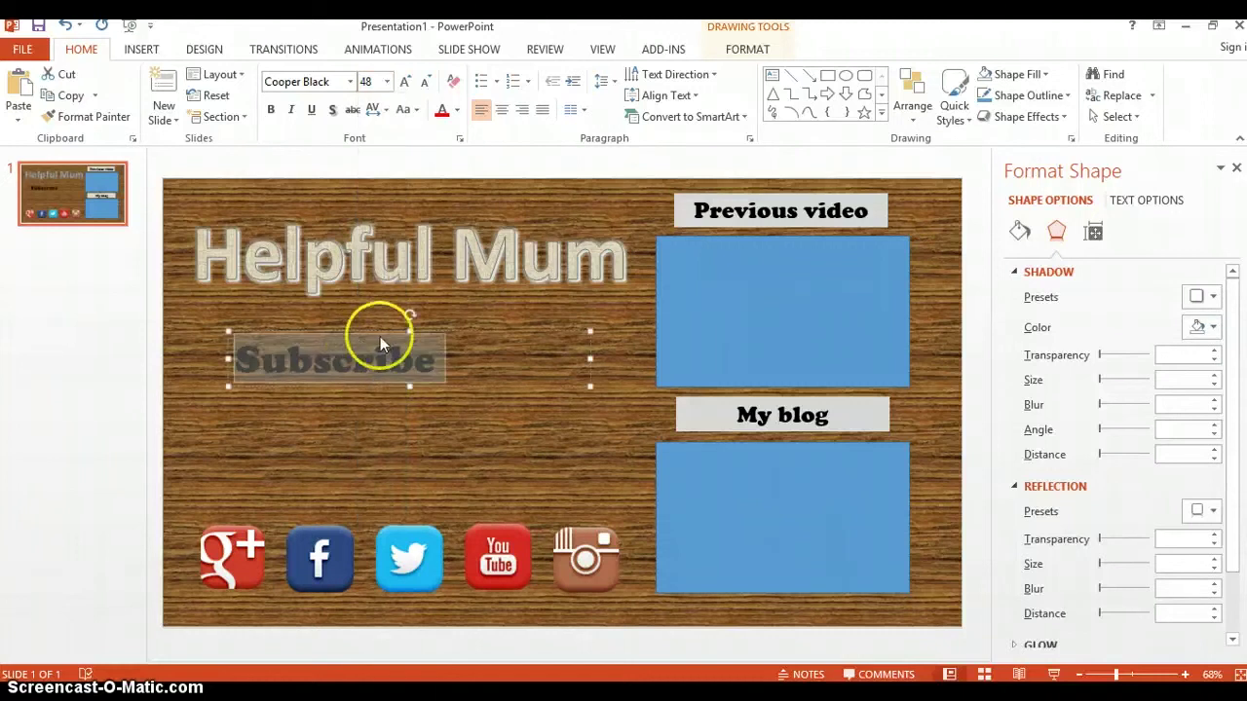
left_click(748, 49)
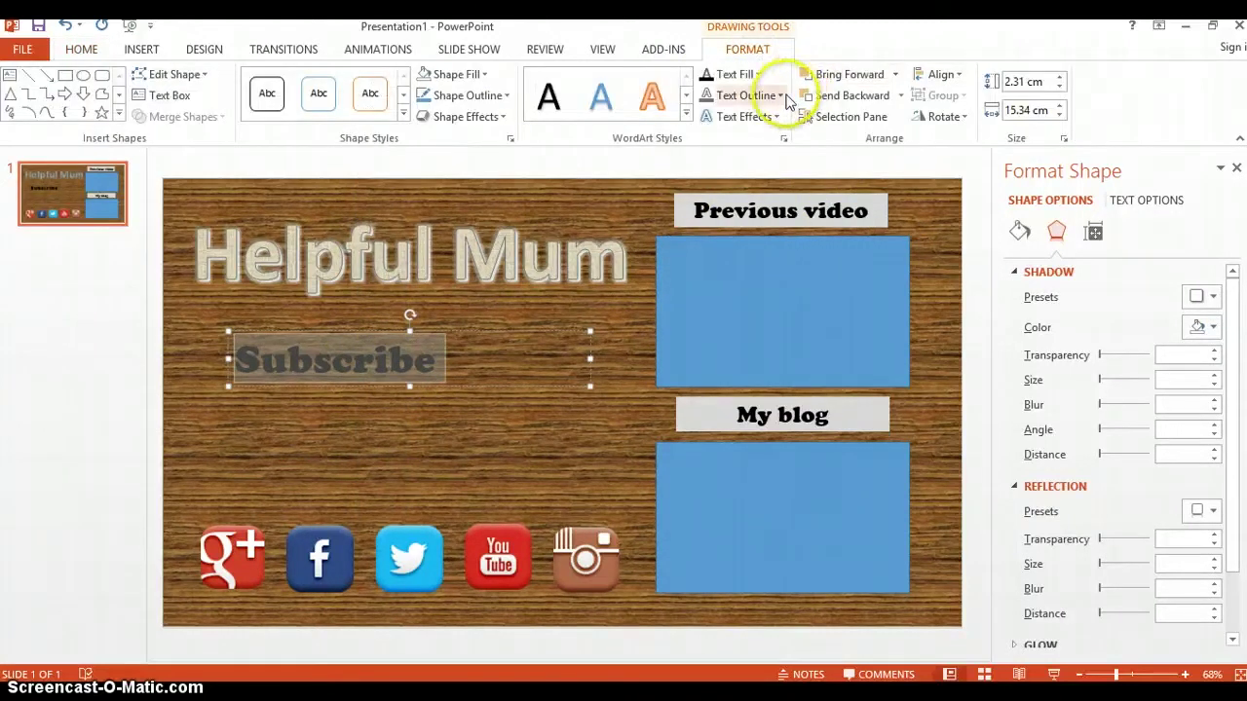
left_click(484, 75)
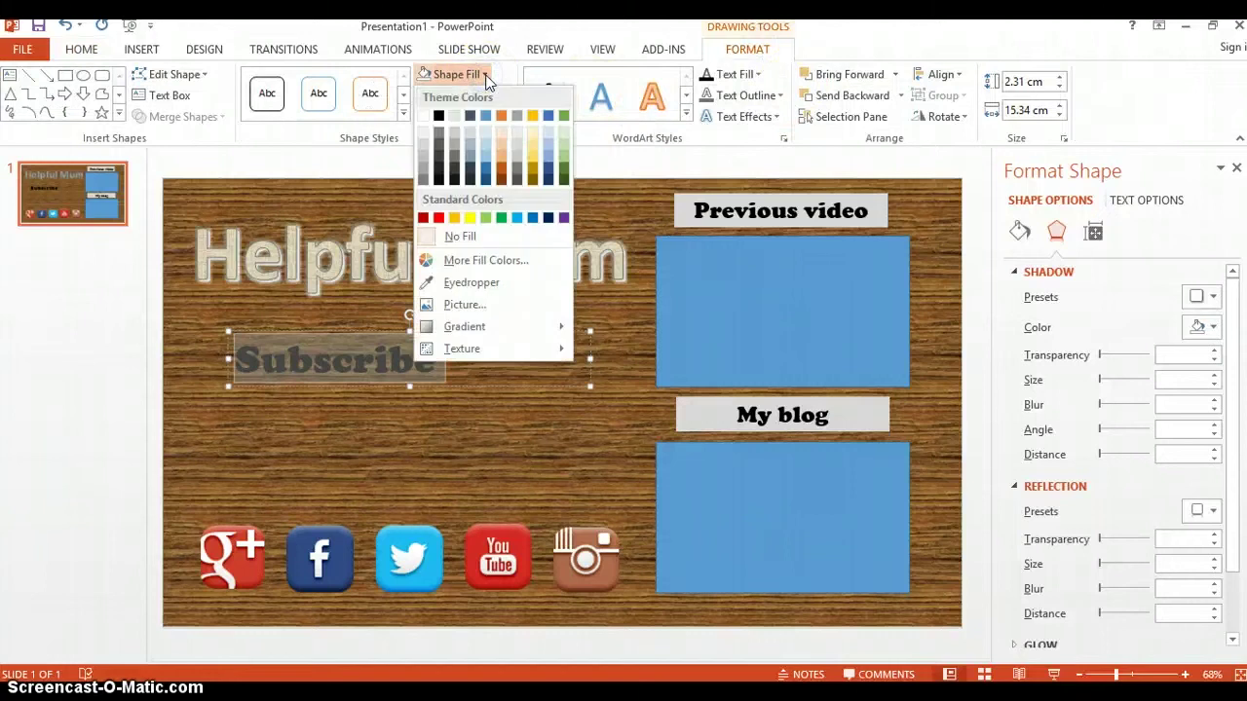
left_click(425, 146)
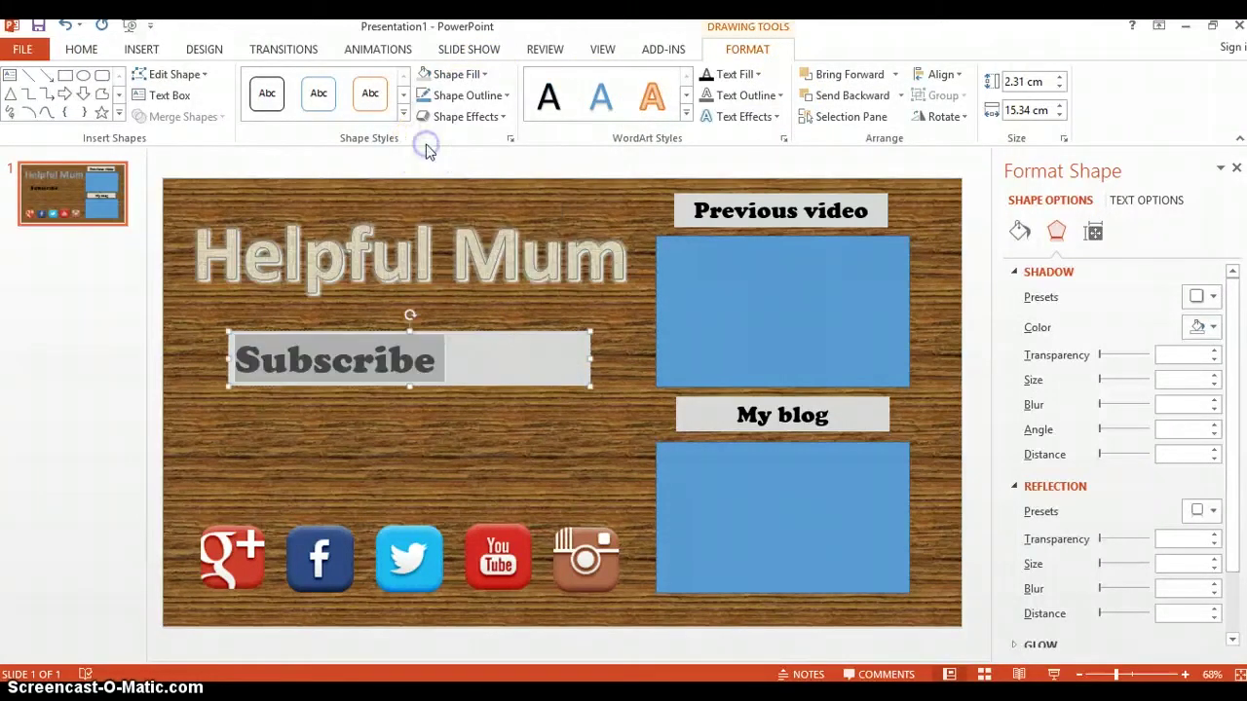
Fill the Subscribe lettering with a wood texture
left_click(758, 76)
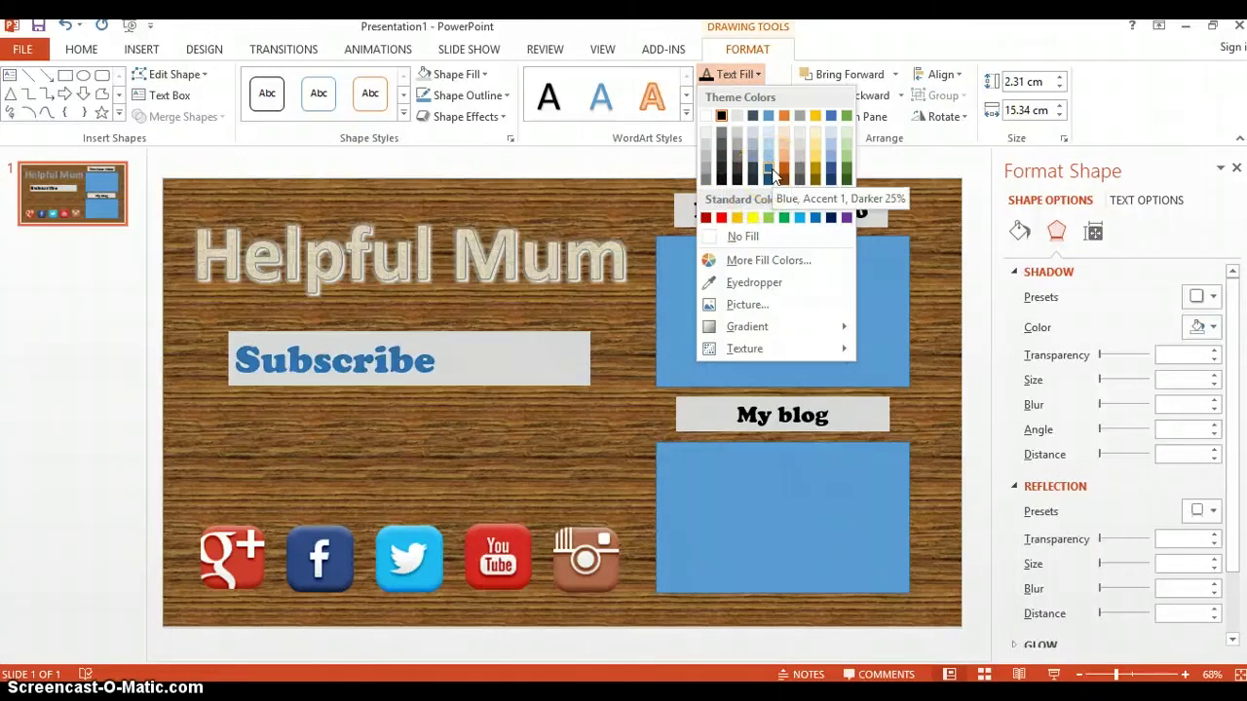
mouse_move(775, 329)
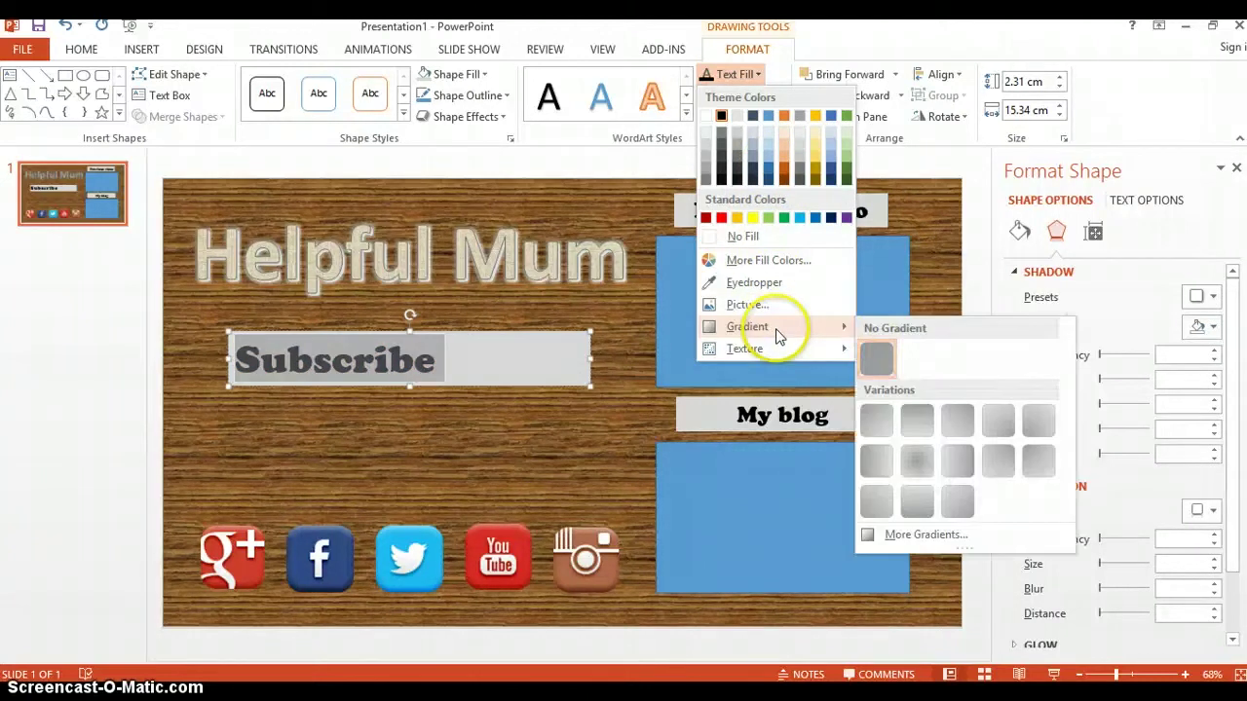
mouse_move(840, 348)
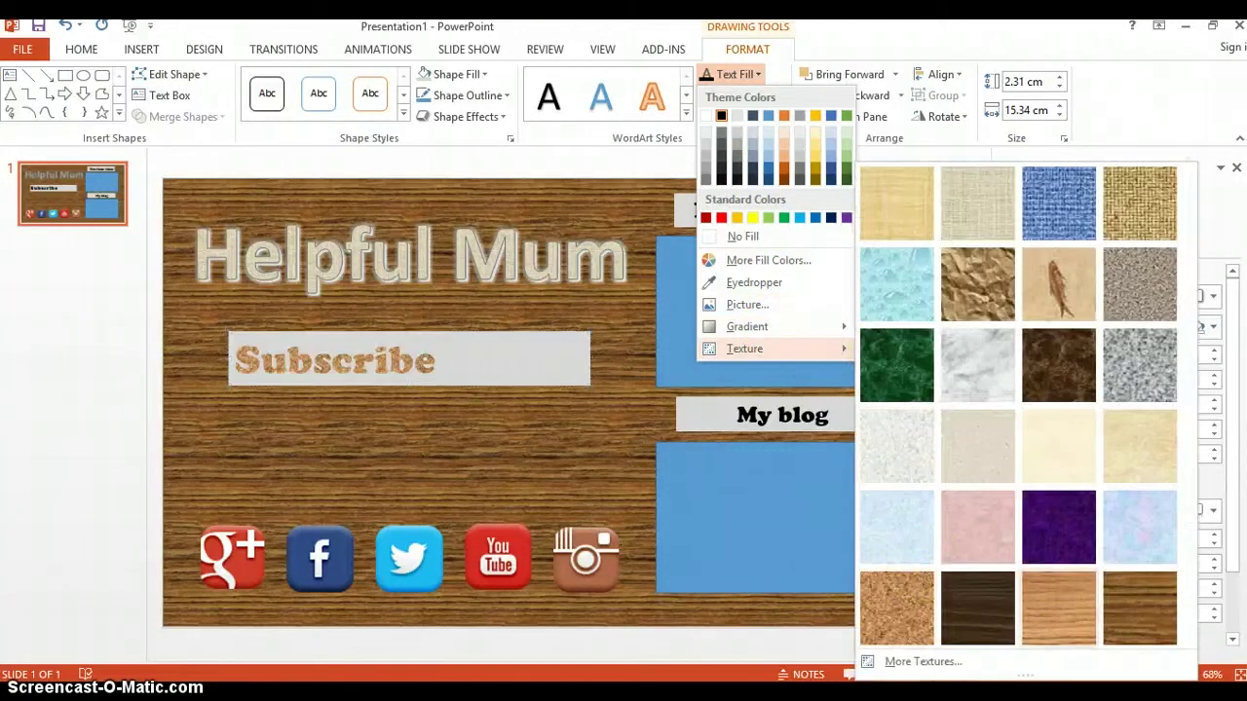
left_click(1153, 629)
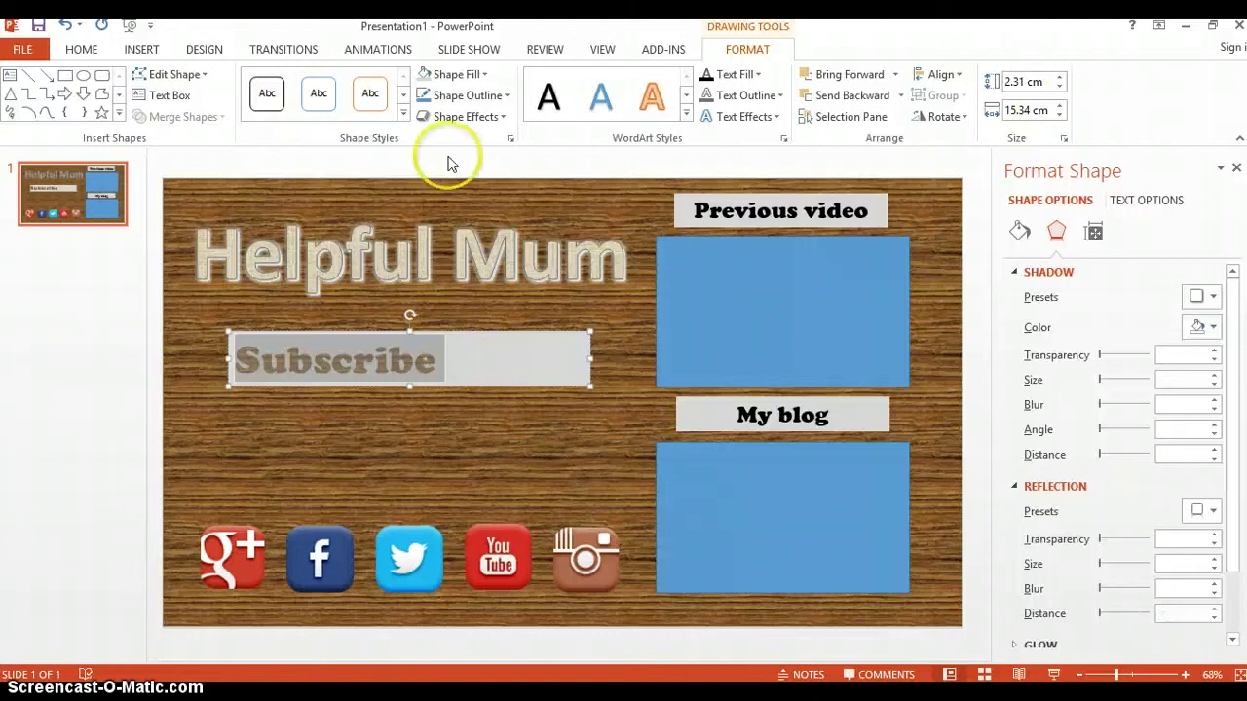
Centre Subscribe at 54 pt and move its box slightly lower
left_click(84, 49)
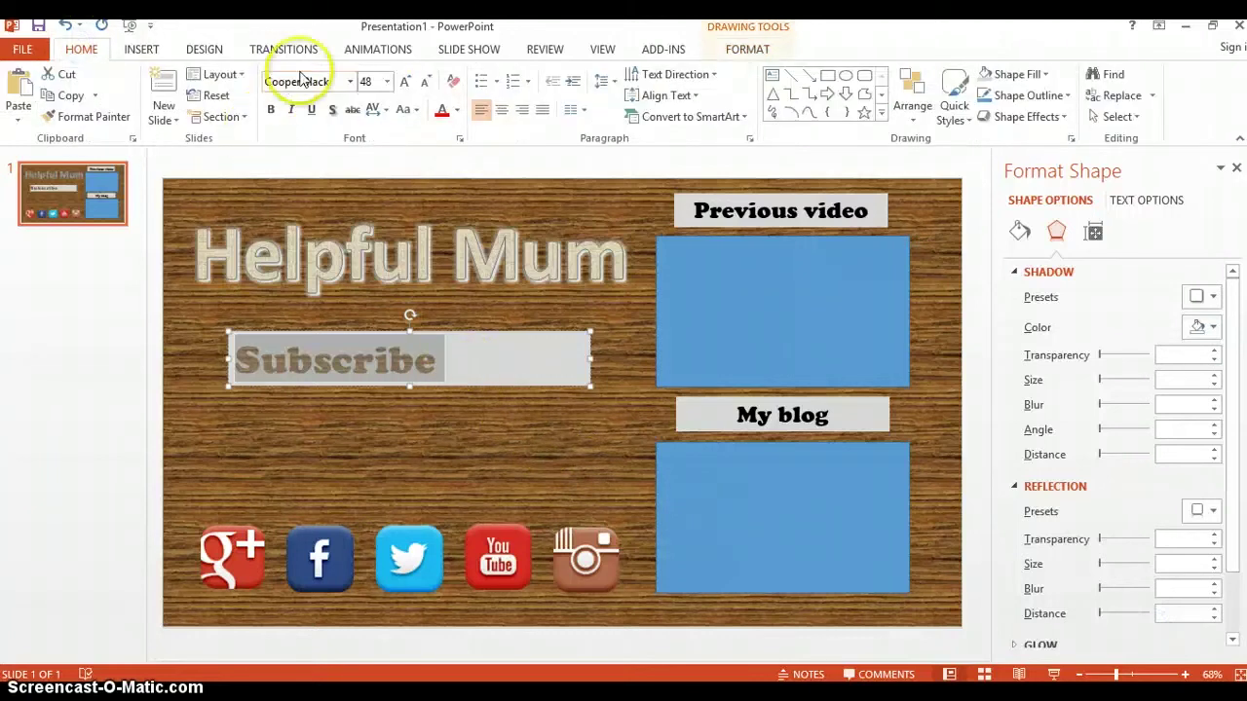
left_click(501, 109)
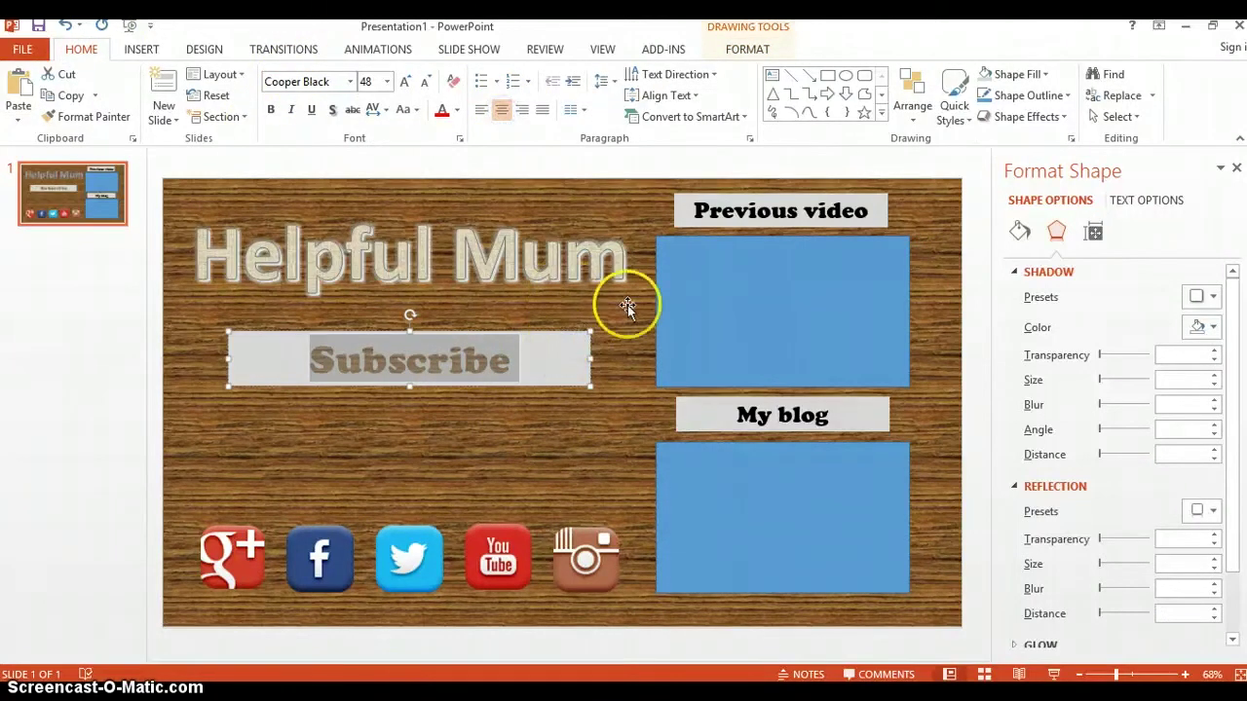
left_click(387, 81)
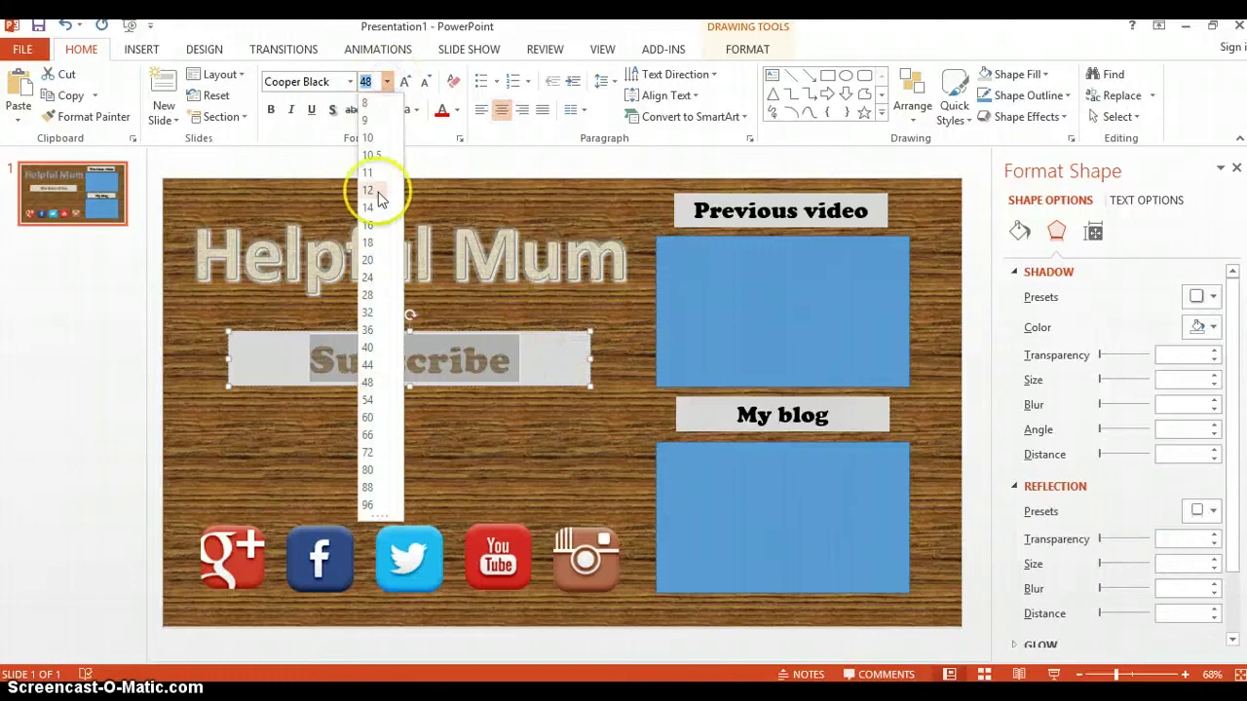
left_click(374, 406)
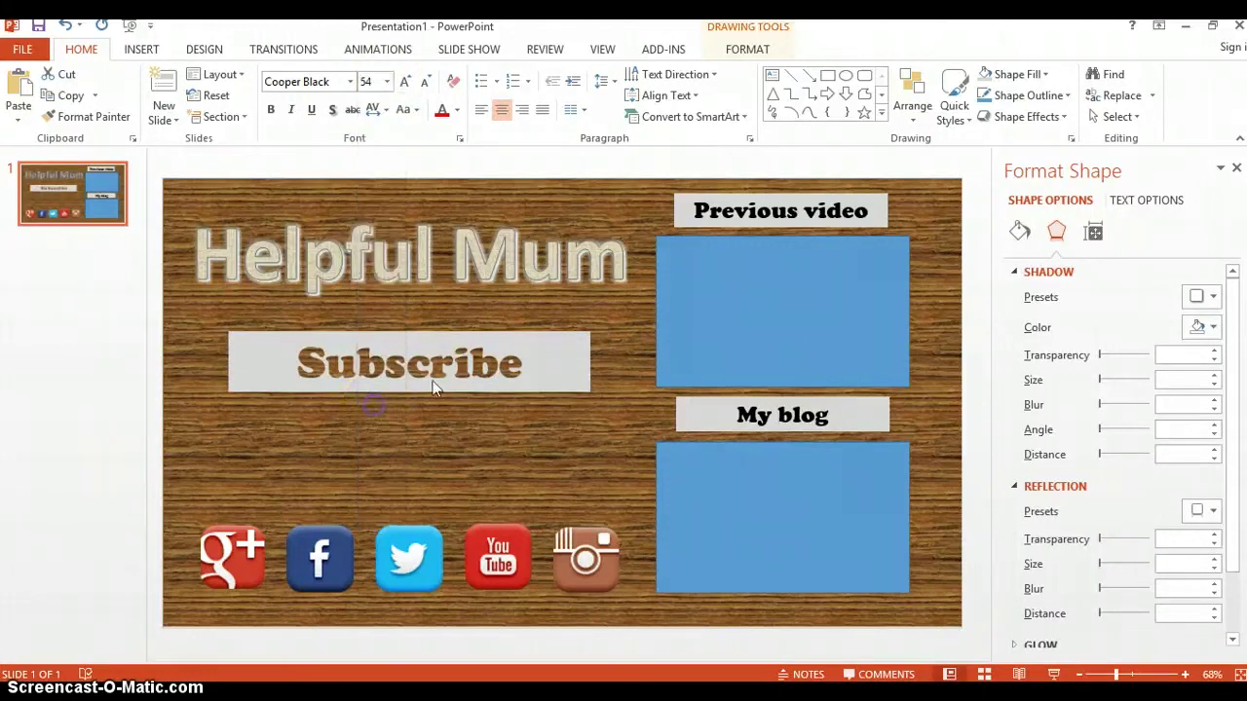
left_click_drag(570, 355, 571, 380)
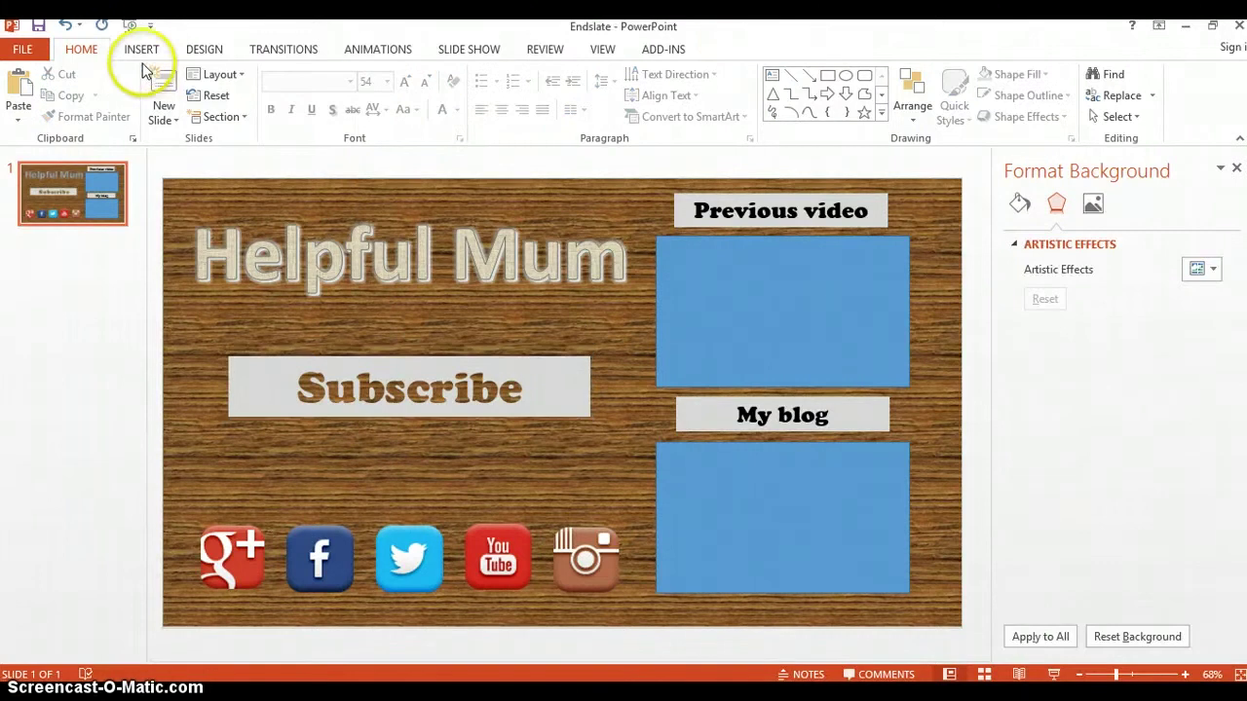
Insert the blog screenshot picture from file onto the slide
left_click(141, 50)
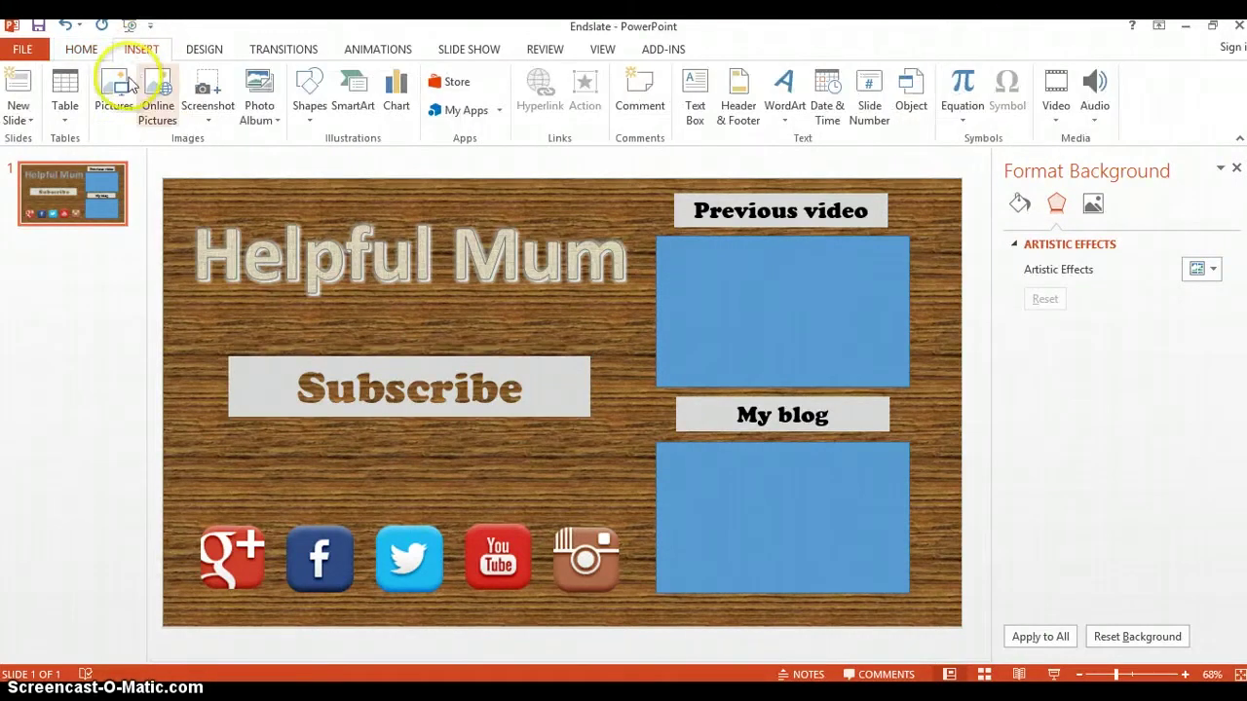
left_click(125, 85)
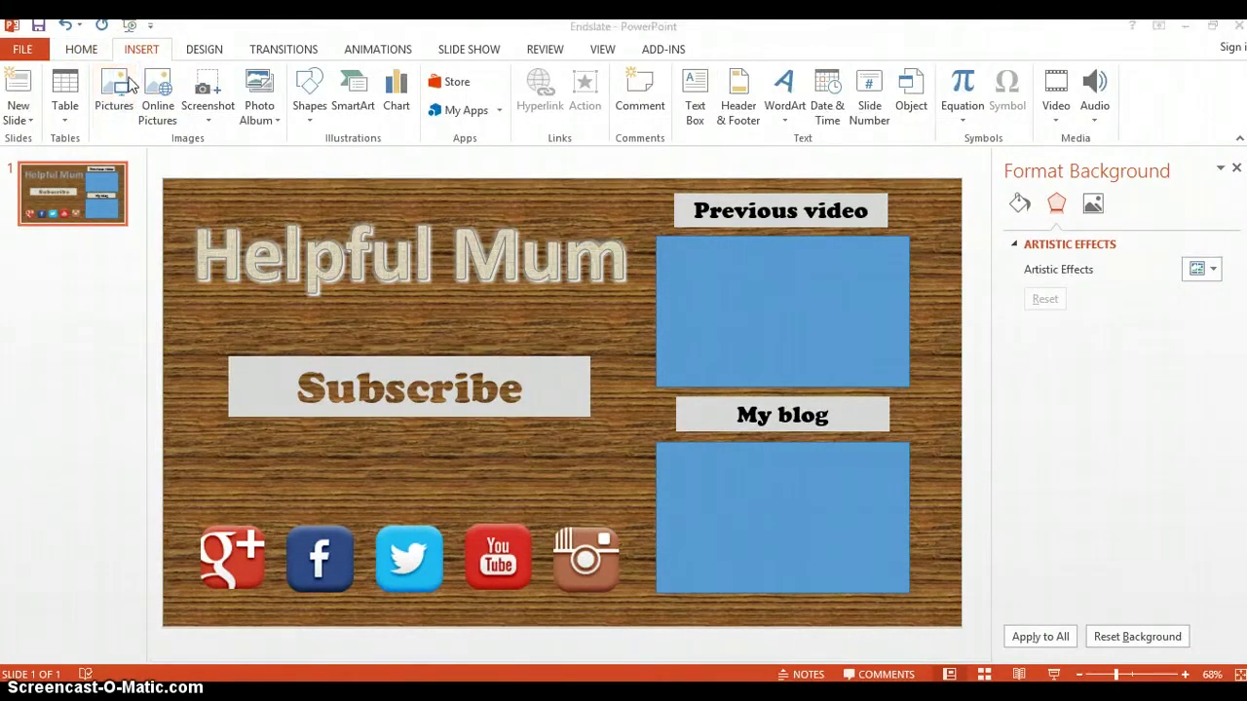
left_click(546, 190)
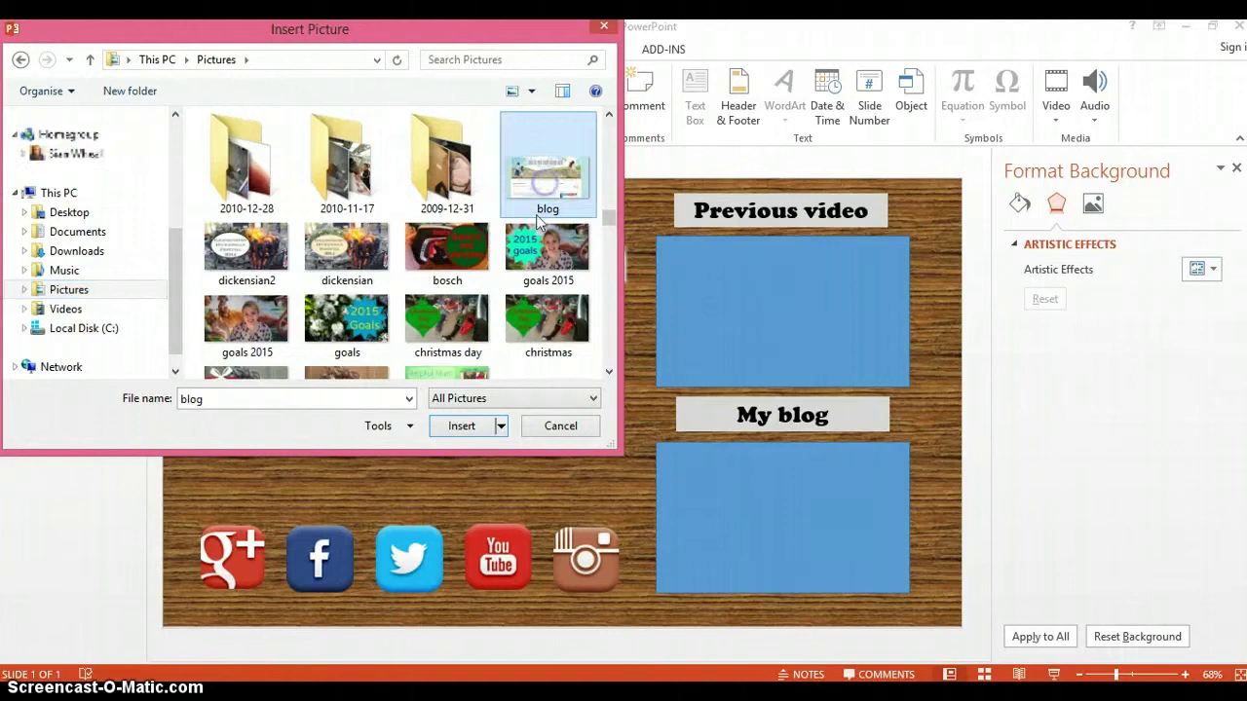
left_click(462, 426)
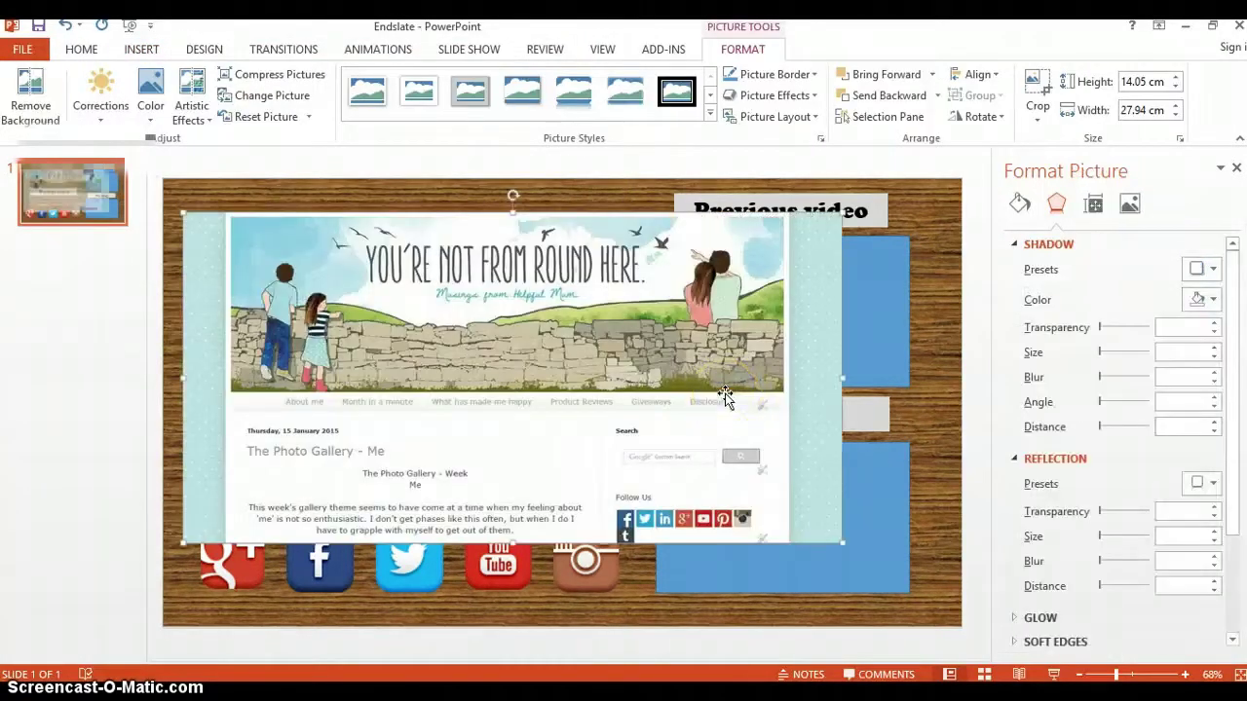
Resize the screenshot to 5.4 × 10.74 cm over the blue box under My blog
left_click_drag(841, 213, 511, 377)
left_click_drag(375, 462, 778, 531)
left_click_drag(912, 445, 874, 481)
left_click(791, 569)
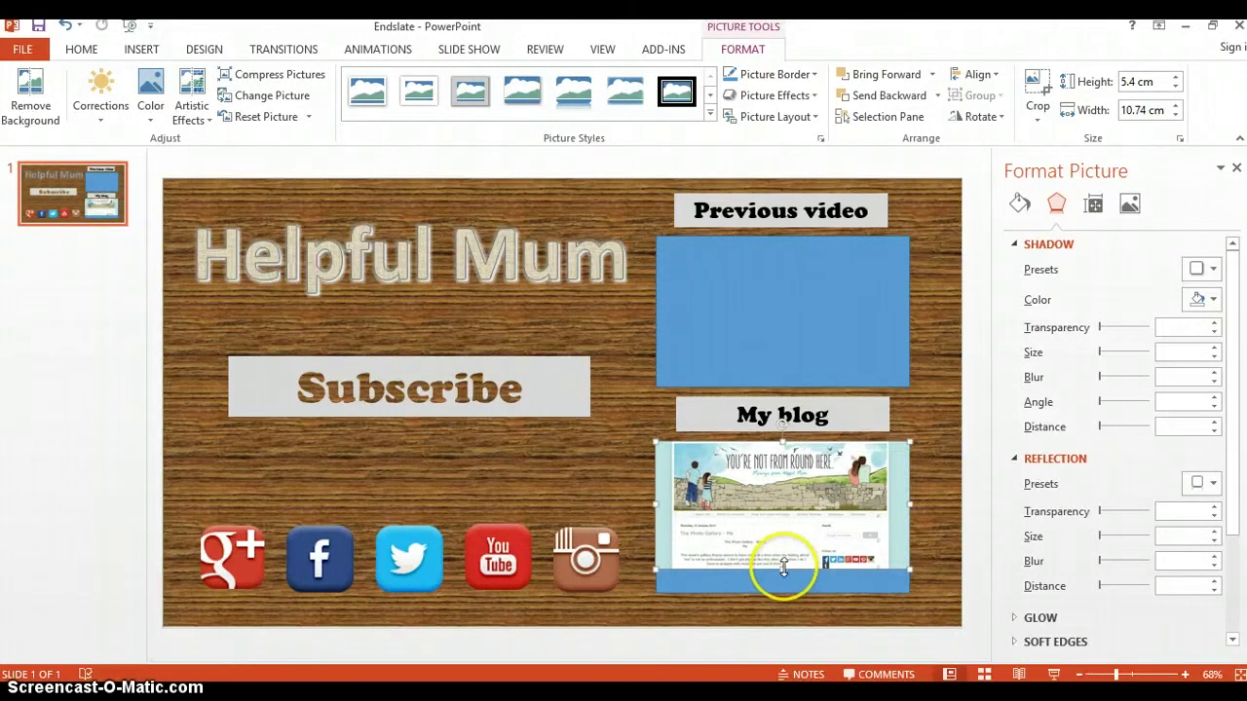
left_click_drag(782, 569, 782, 592)
left_click(929, 539)
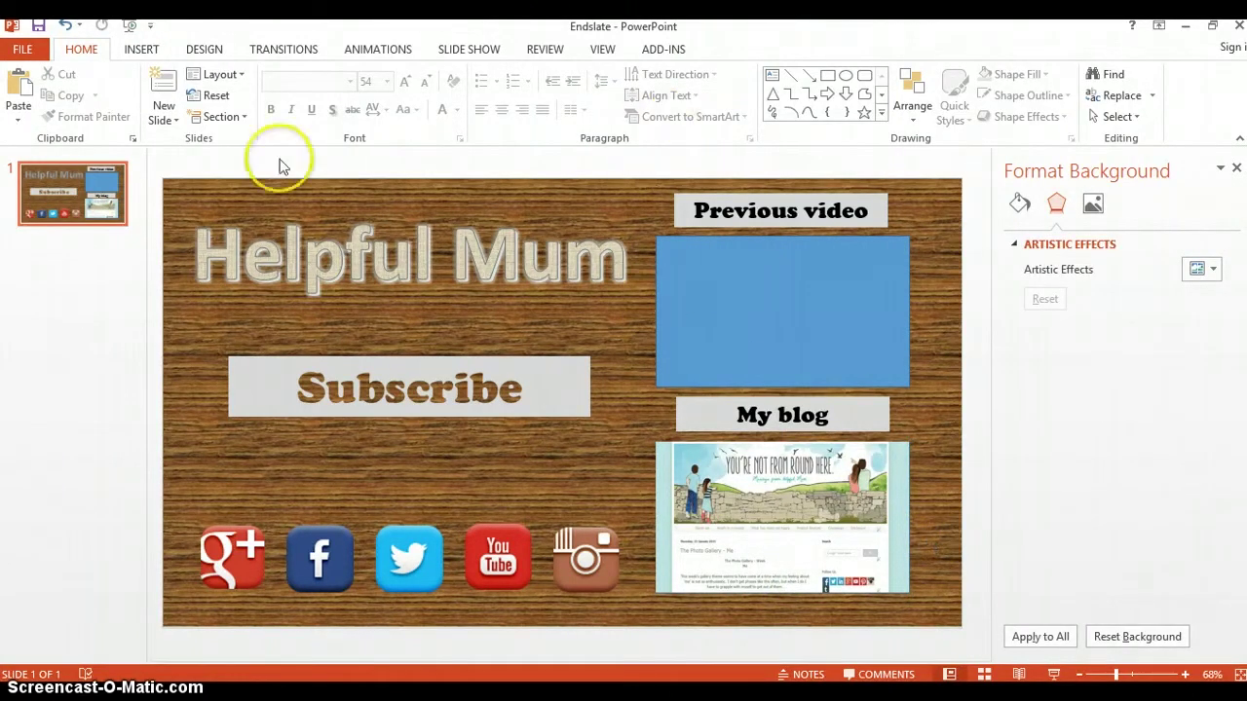
Insert the Dickensian video from this PC onto the slide
left_click(144, 49)
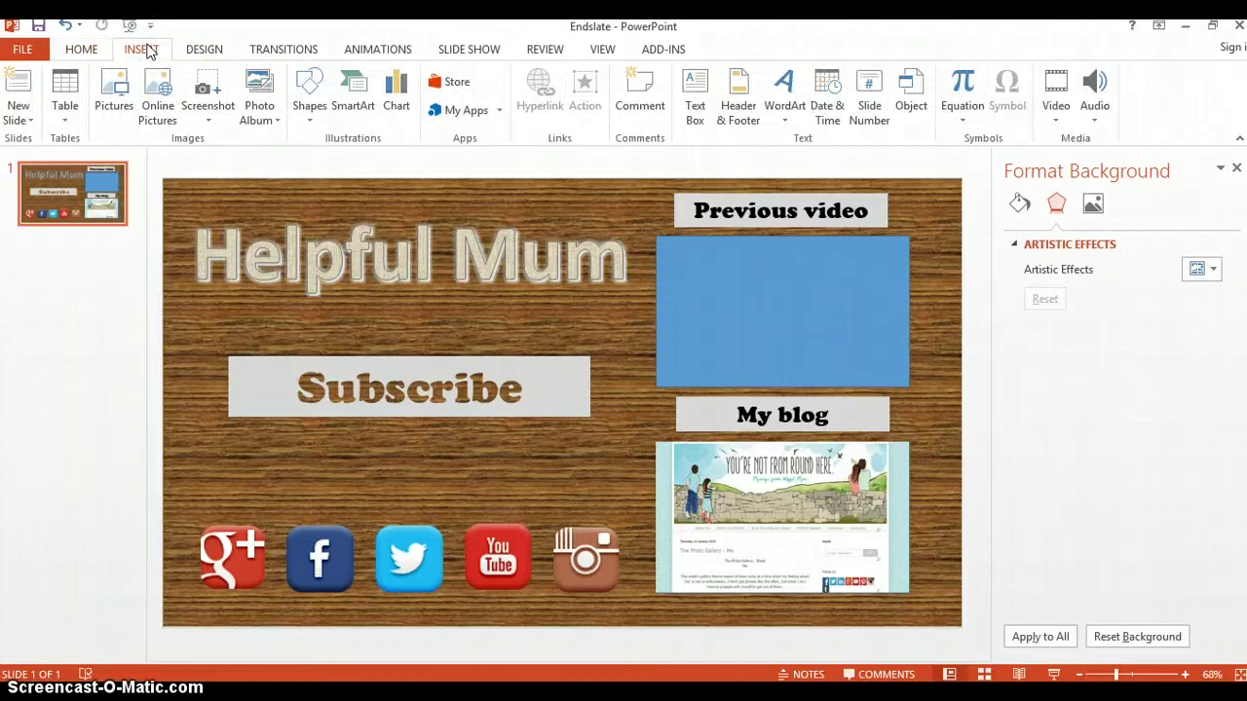
left_click(1054, 105)
left_click(1055, 105)
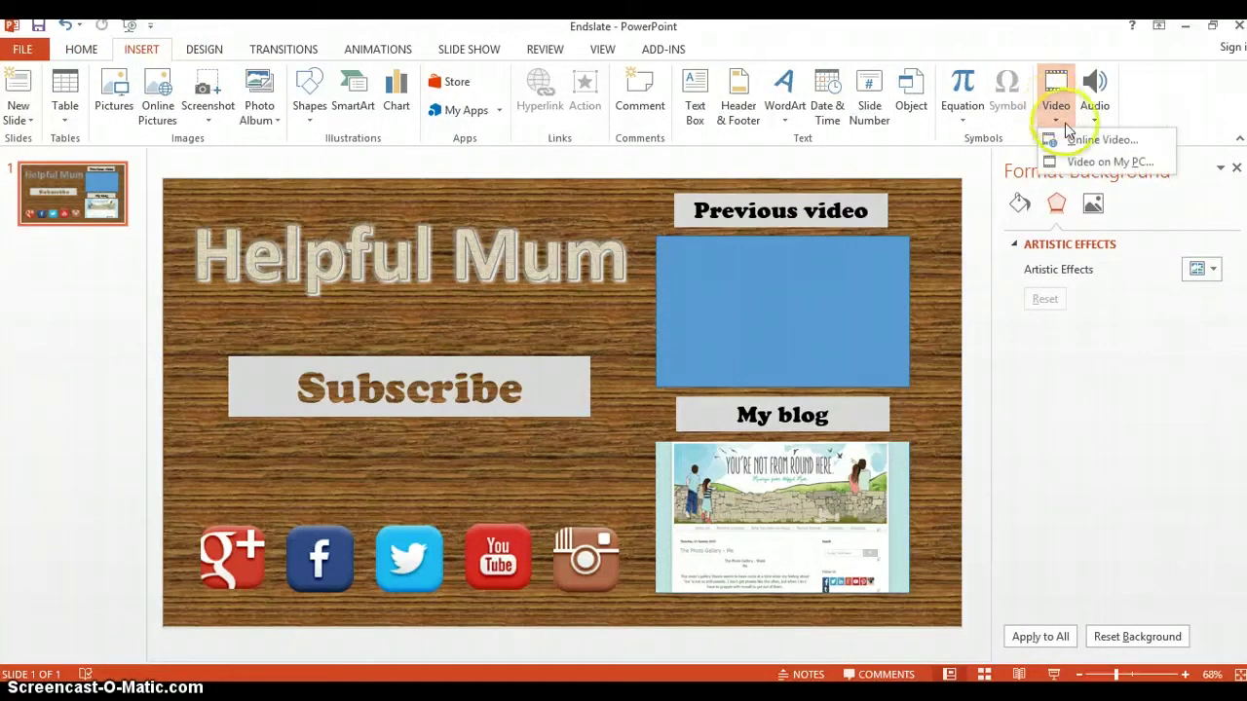
left_click(1079, 164)
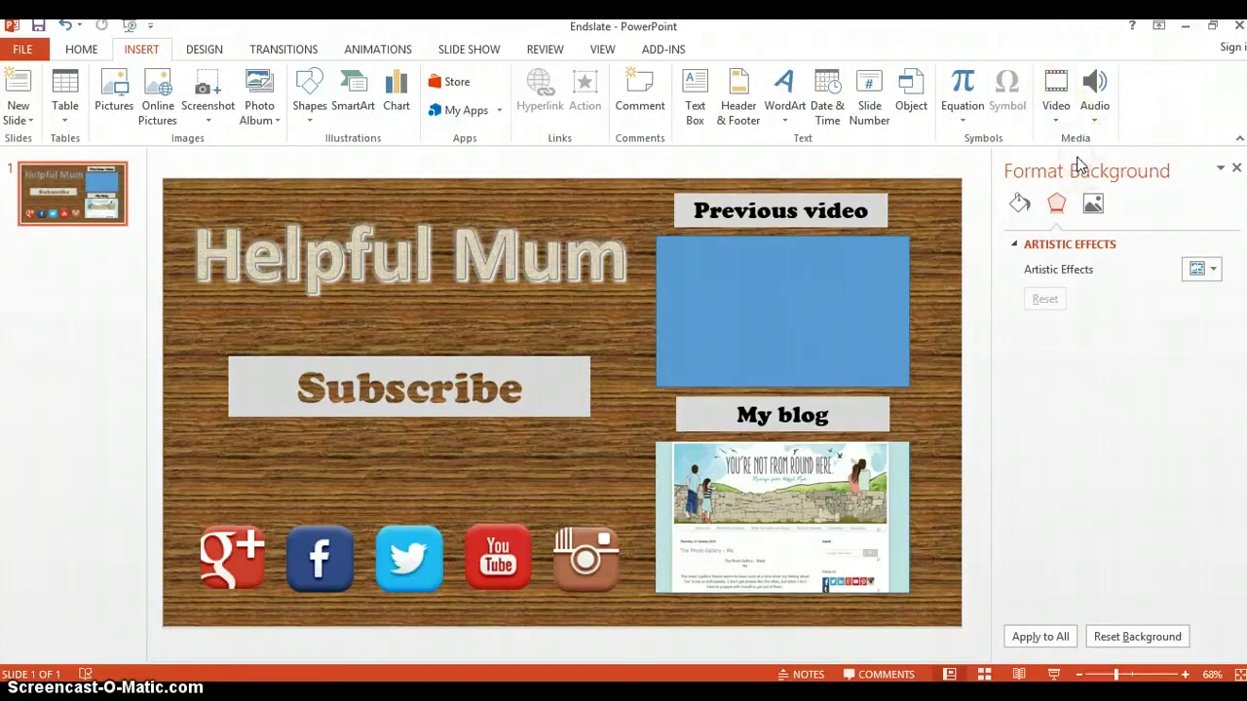
left_click(348, 241)
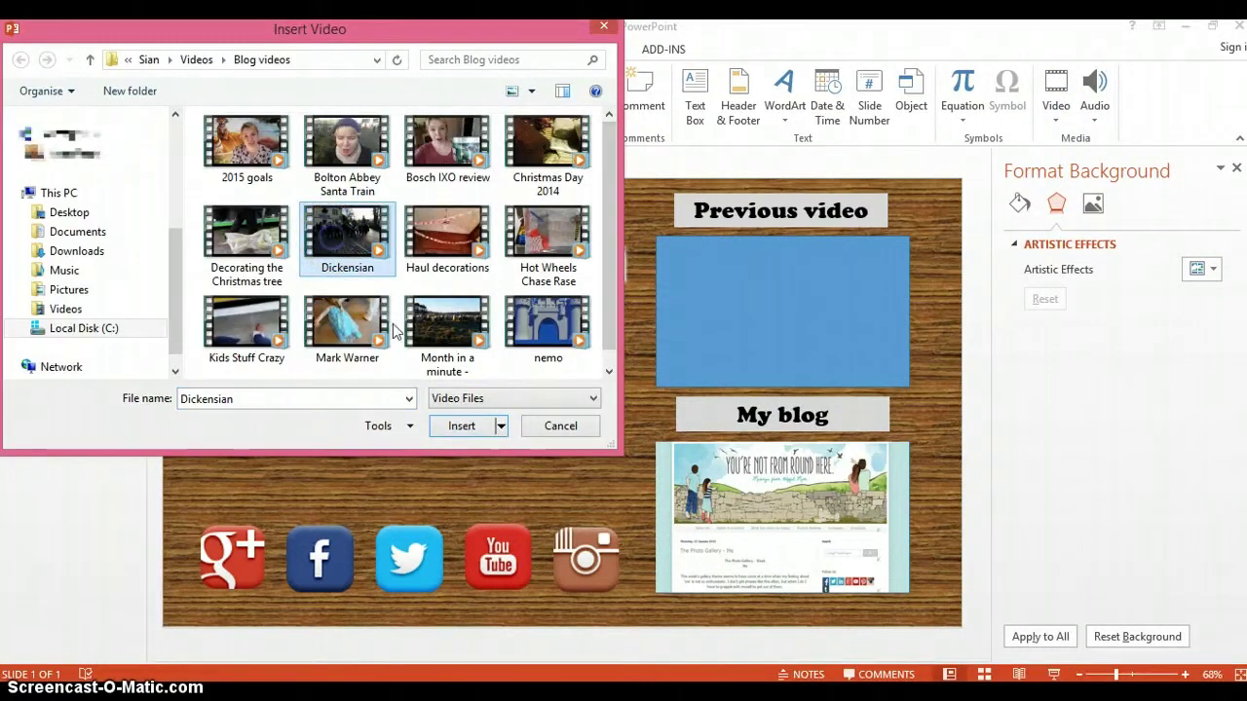
left_click(466, 428)
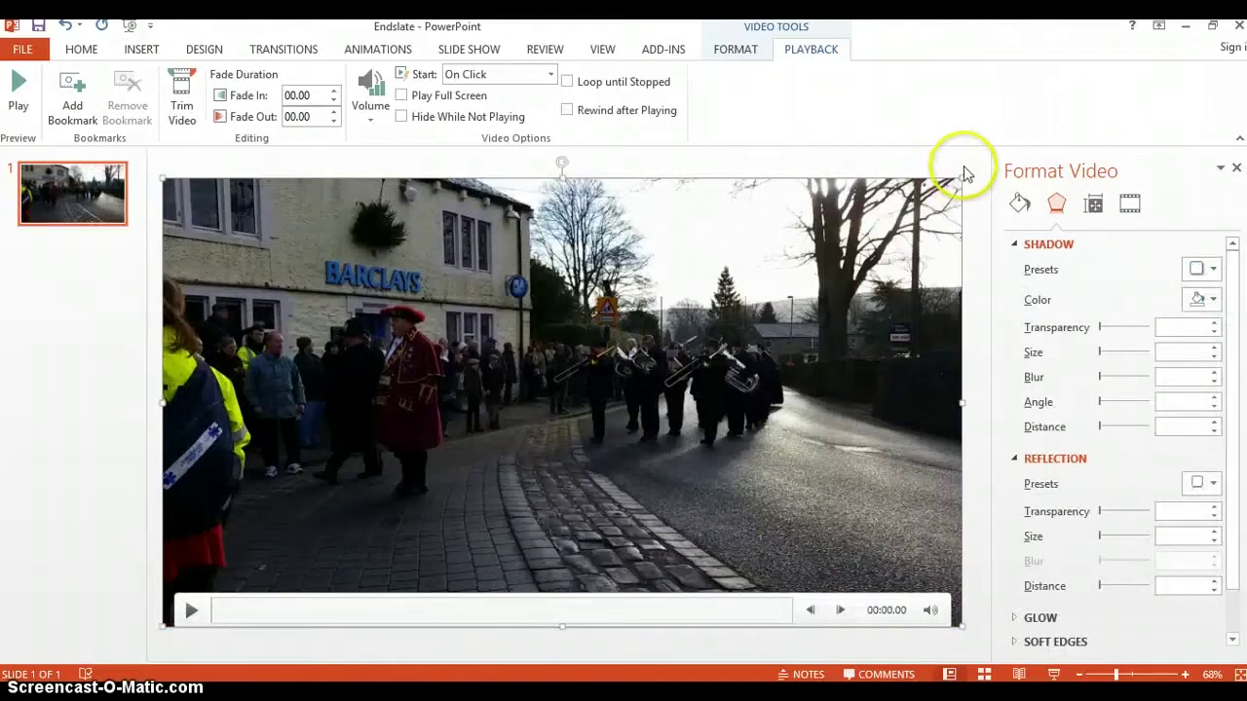
Shrink the video and fit it over the Previous video placeholder
left_click_drag(960, 179, 359, 466)
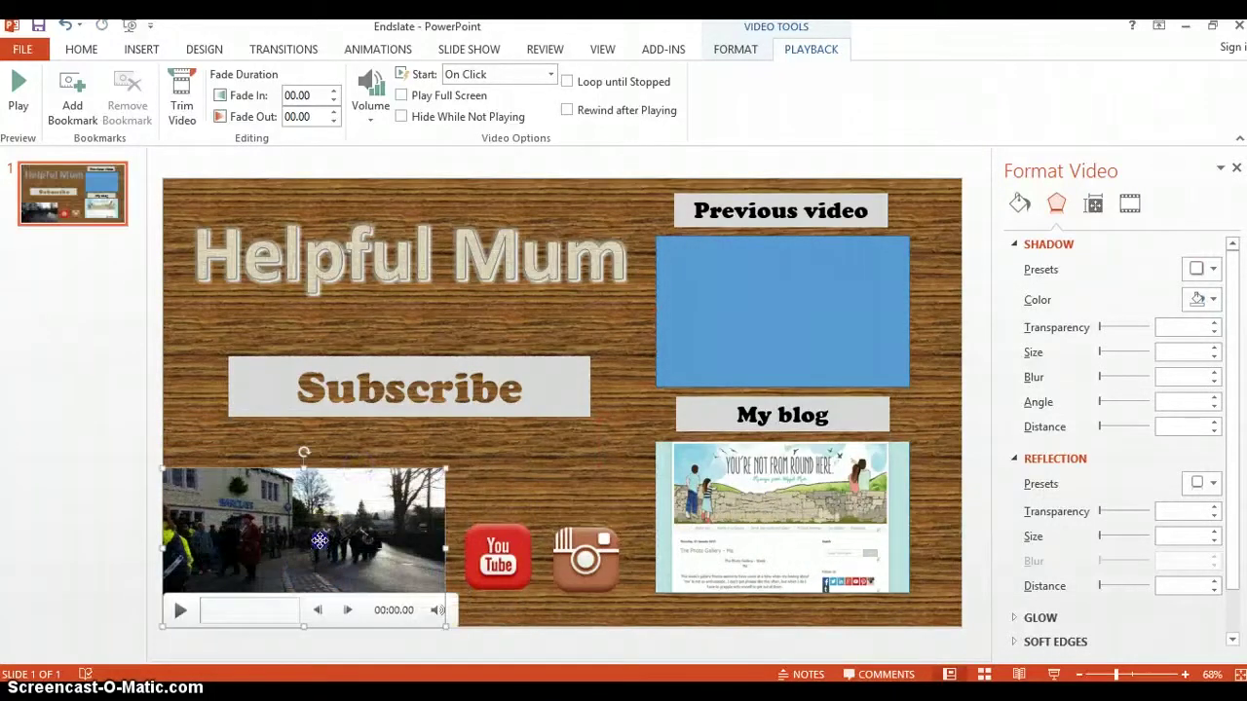
left_click_drag(319, 540, 810, 313)
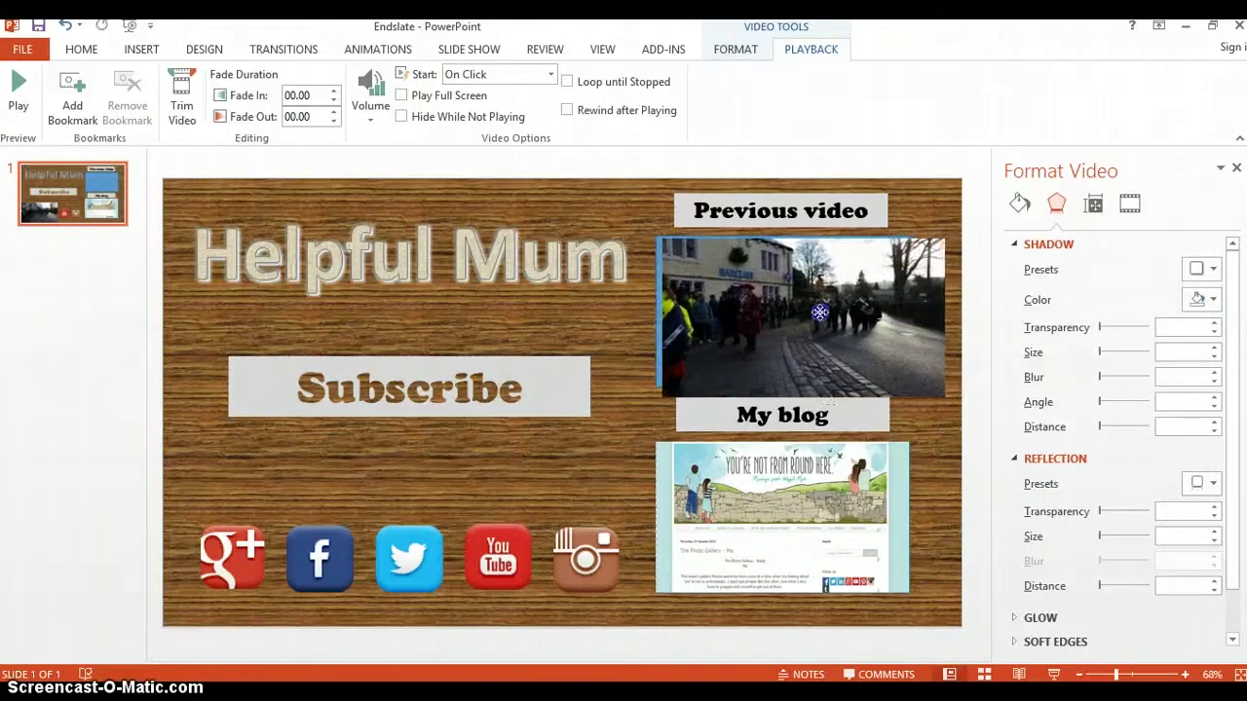
mouse_move(929, 394)
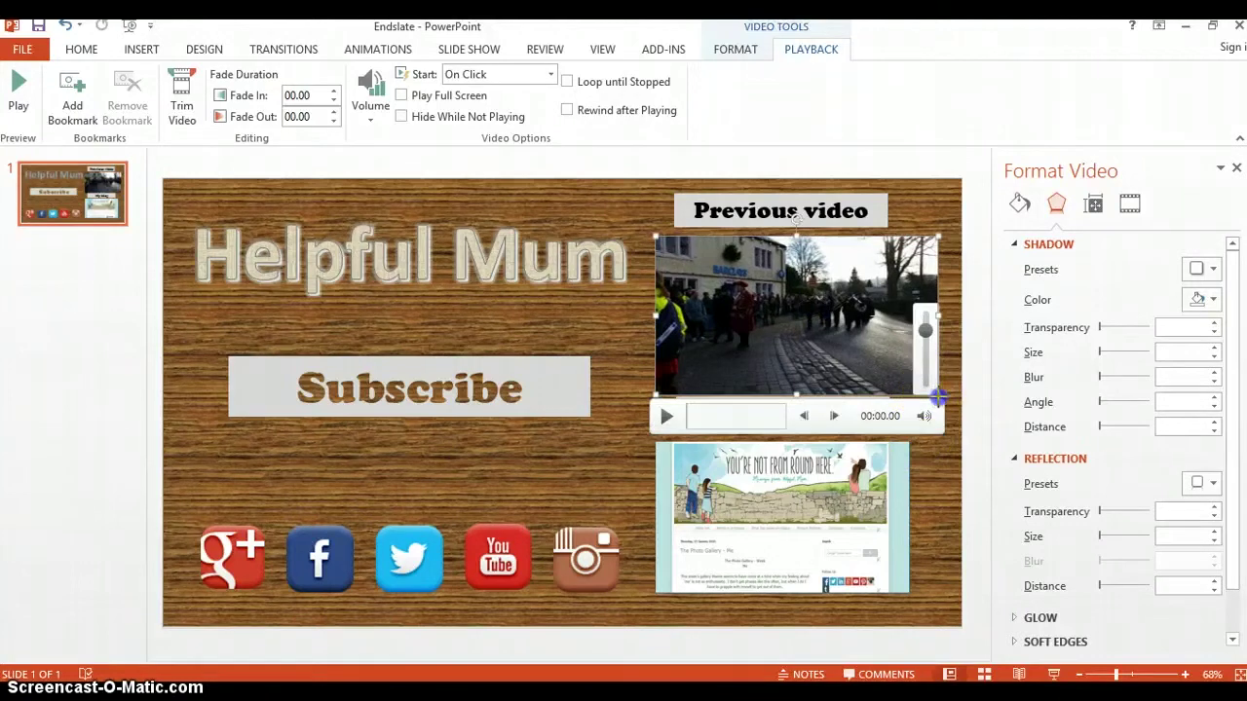
left_click_drag(933, 396, 904, 390)
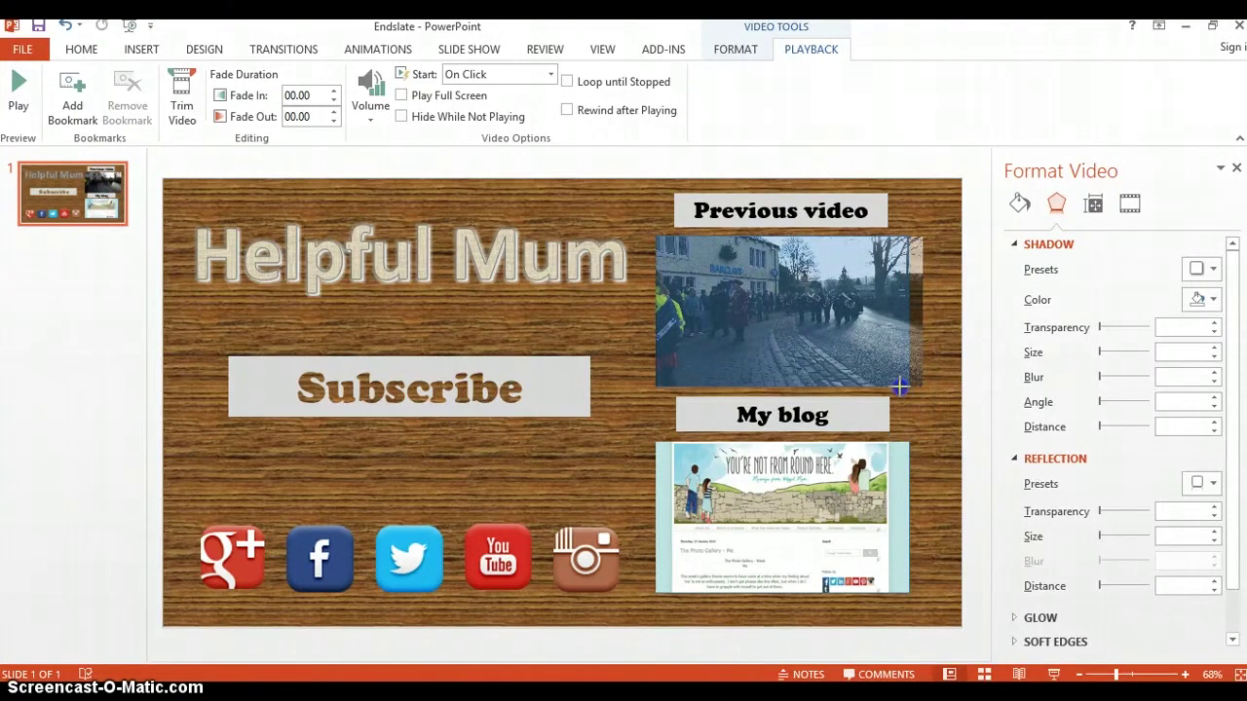
left_click(883, 387)
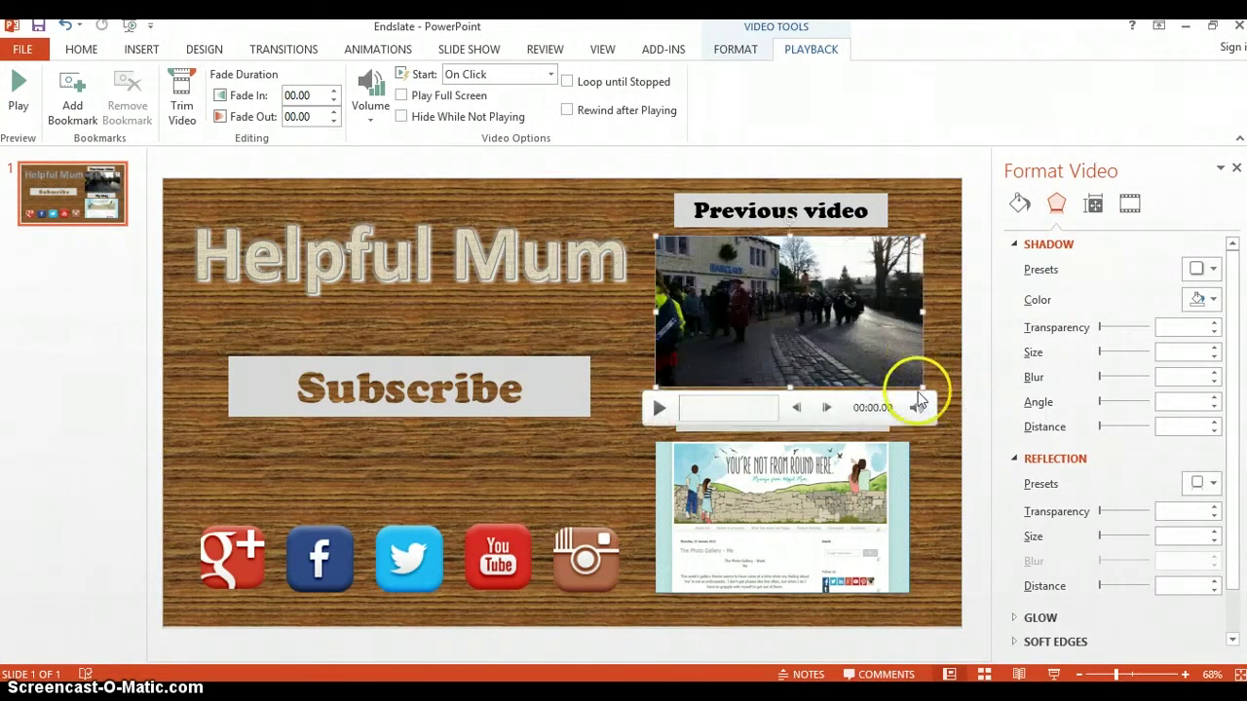
Widen the blog screenshot to the video's width and preview the clip to 00:03.22
left_click(883, 481)
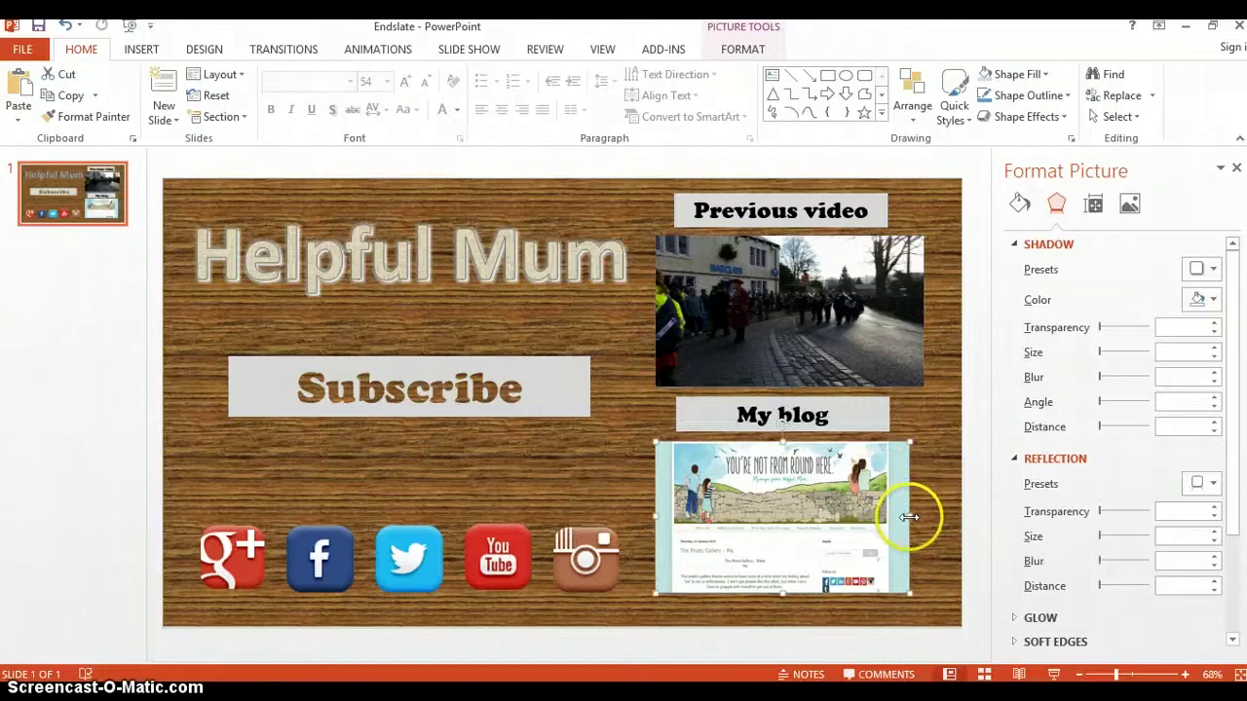
left_click_drag(908, 517, 923, 514)
left_click(776, 329)
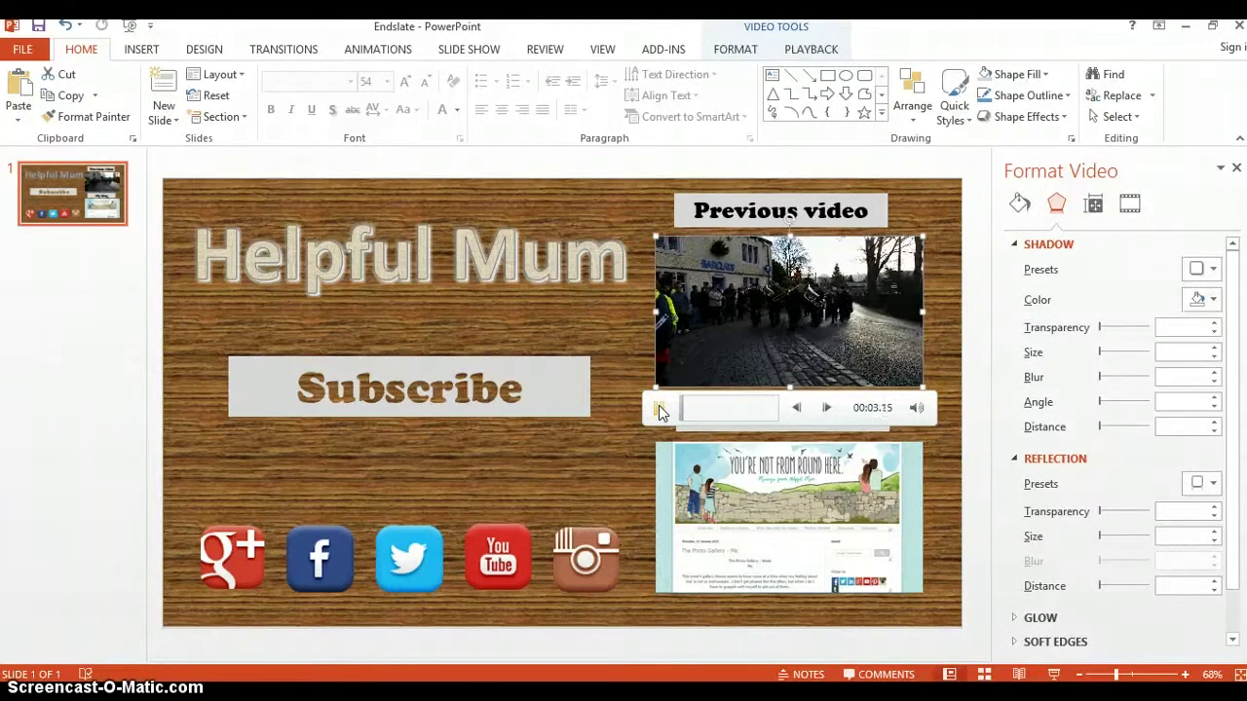
left_click(658, 409)
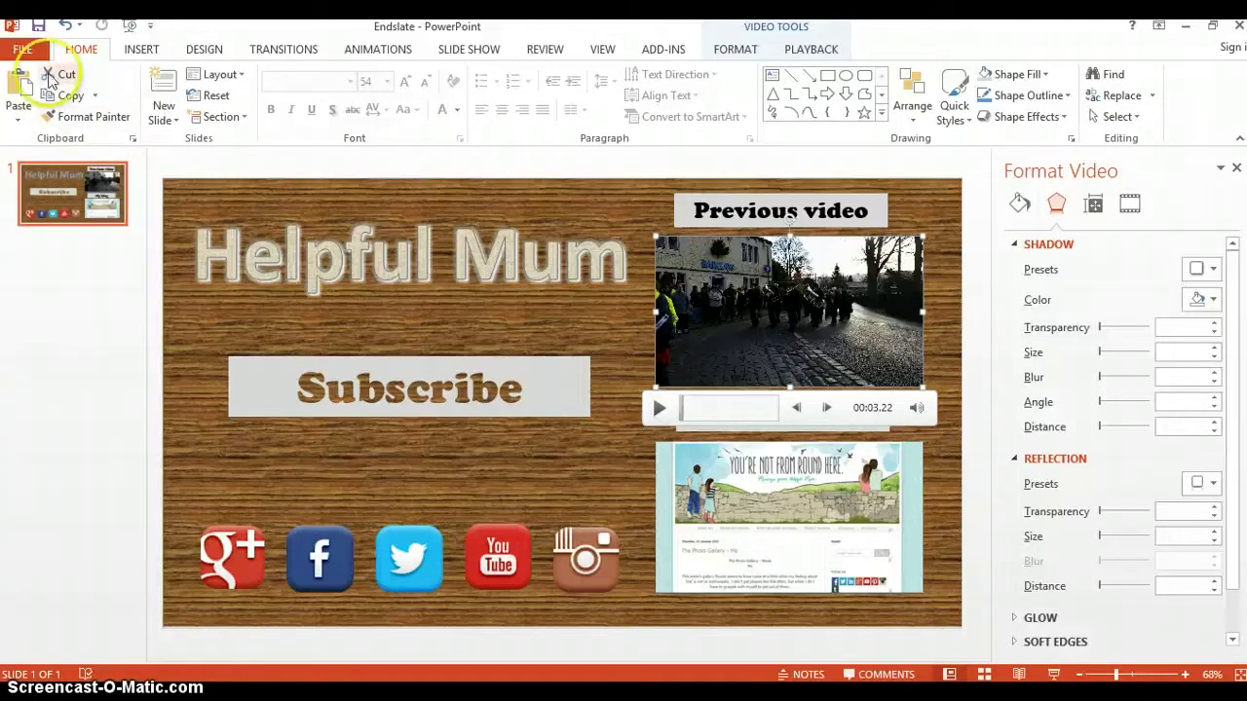
Save the slide to Pictures as an MPEG-4 video named Endslate1
left_click(37, 55)
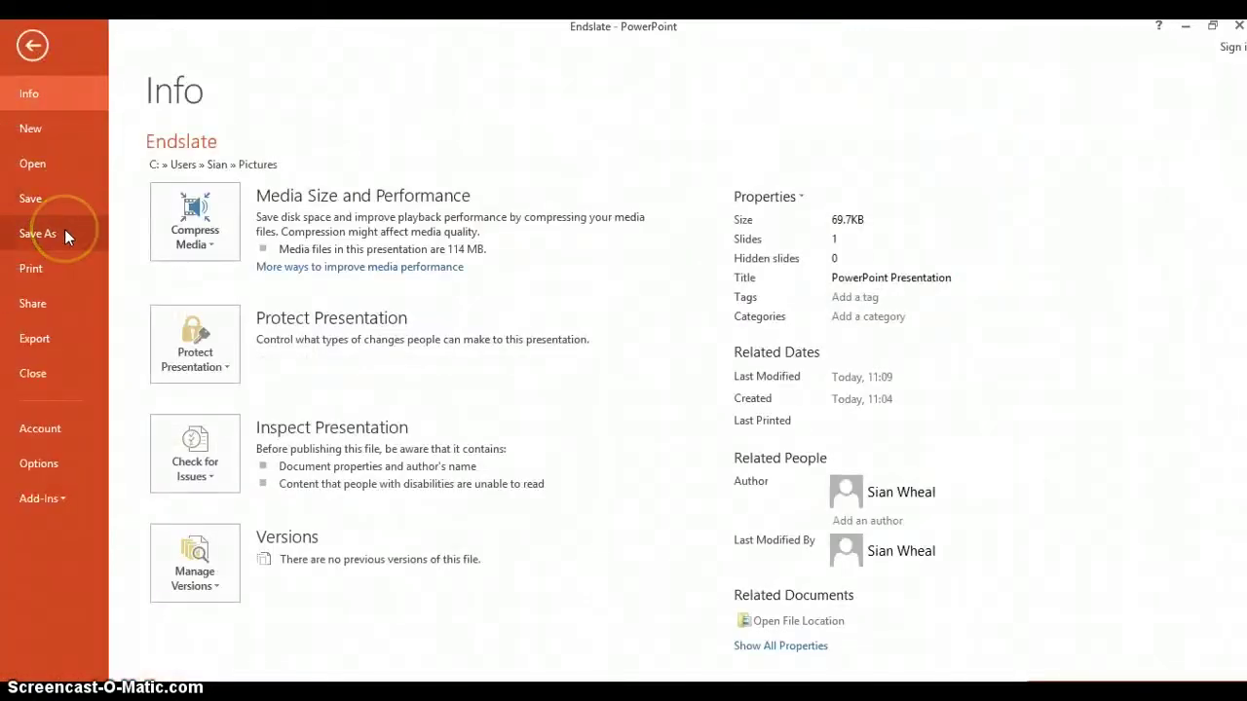
left_click(65, 233)
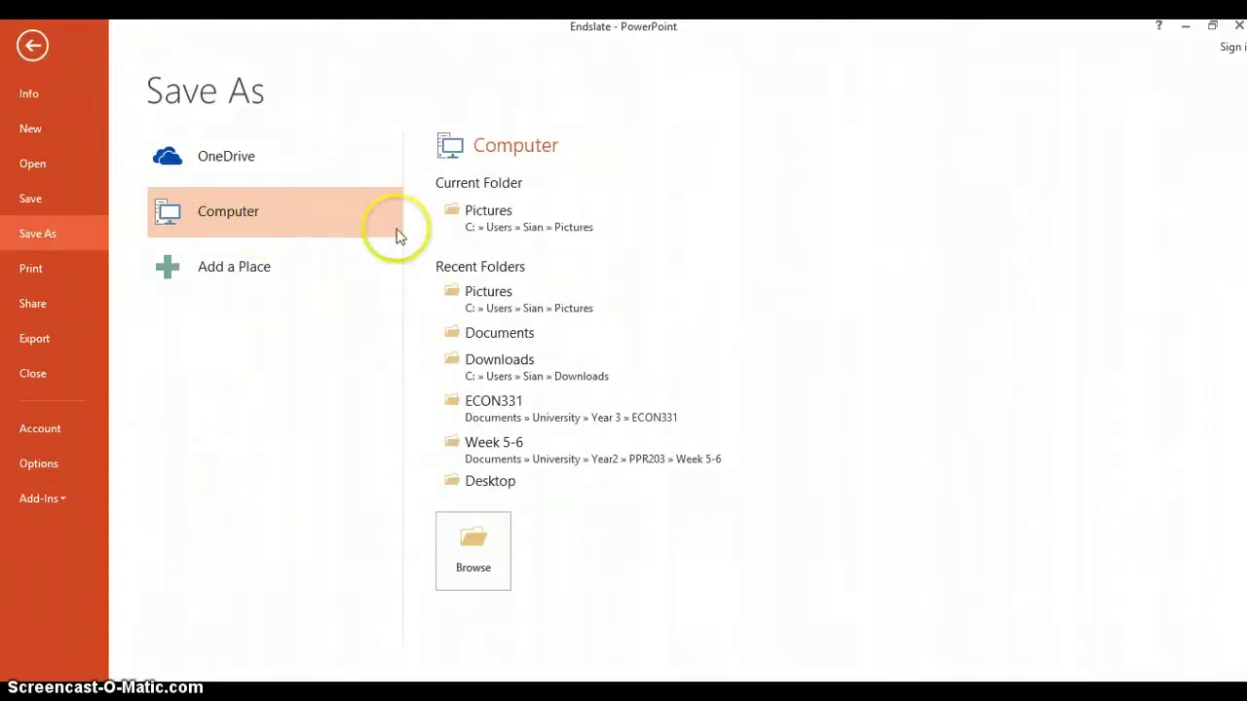
left_click(458, 222)
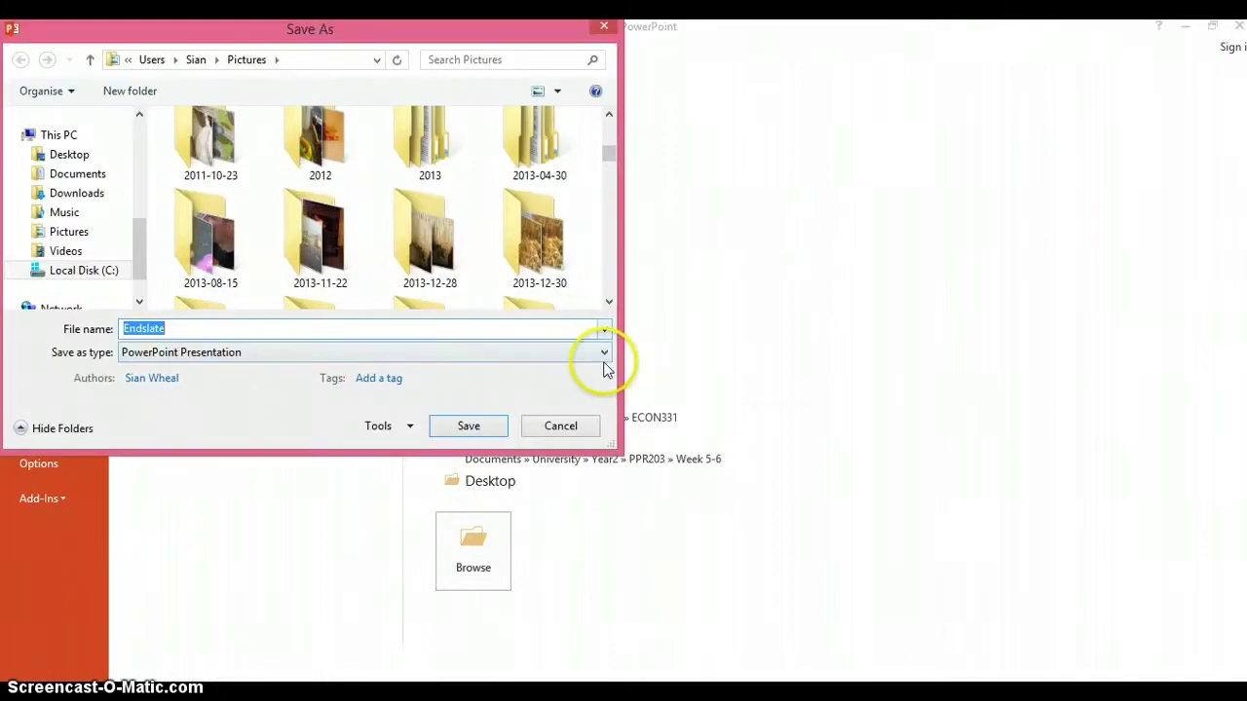
left_click(604, 352)
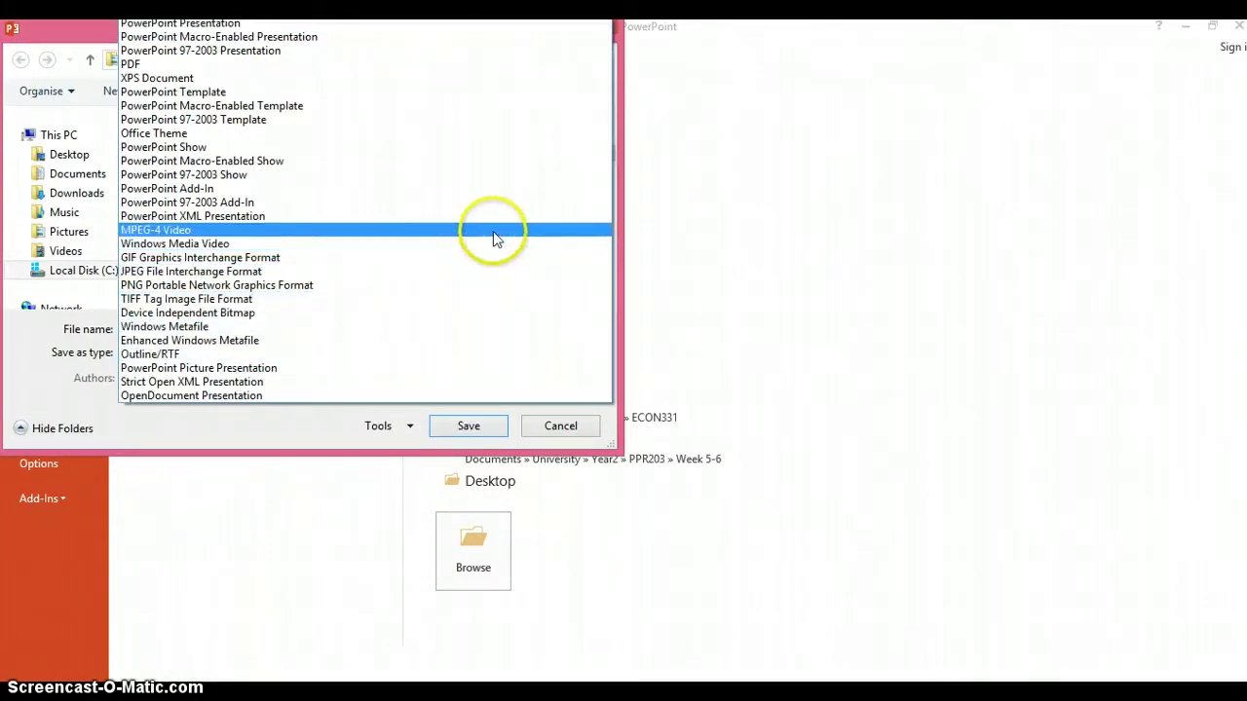
left_click(493, 232)
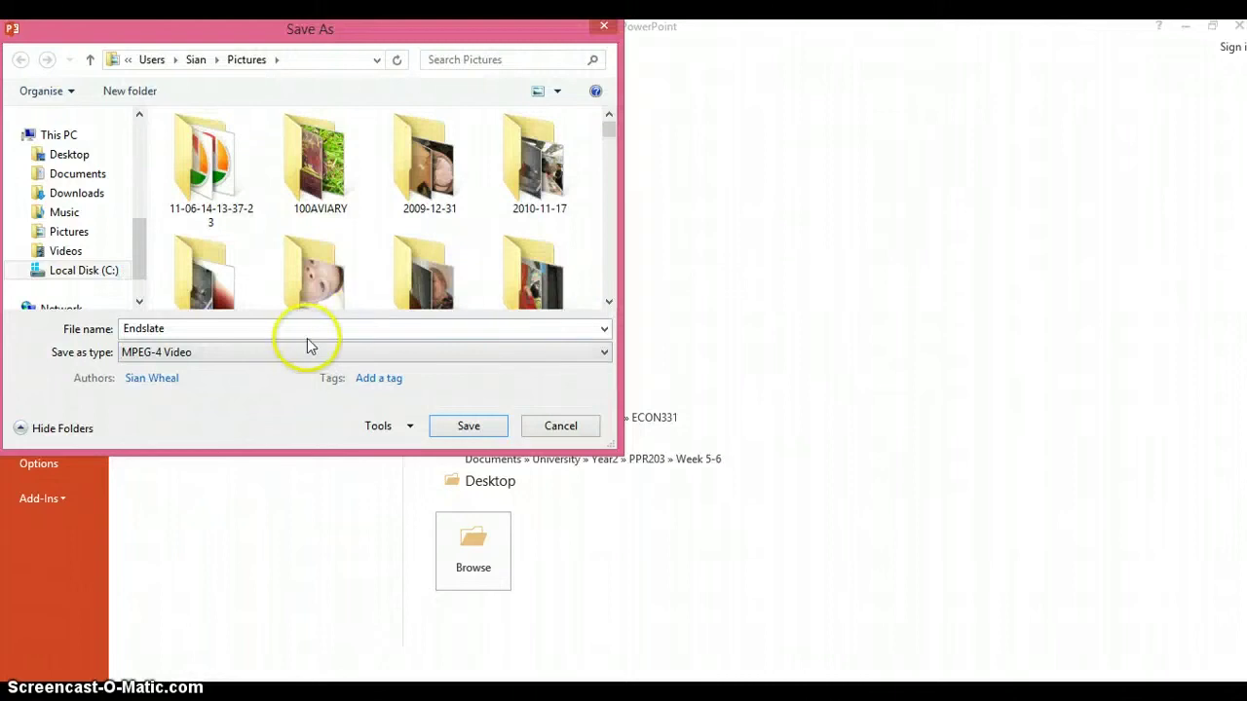
double_click(203, 327)
left_click(207, 328)
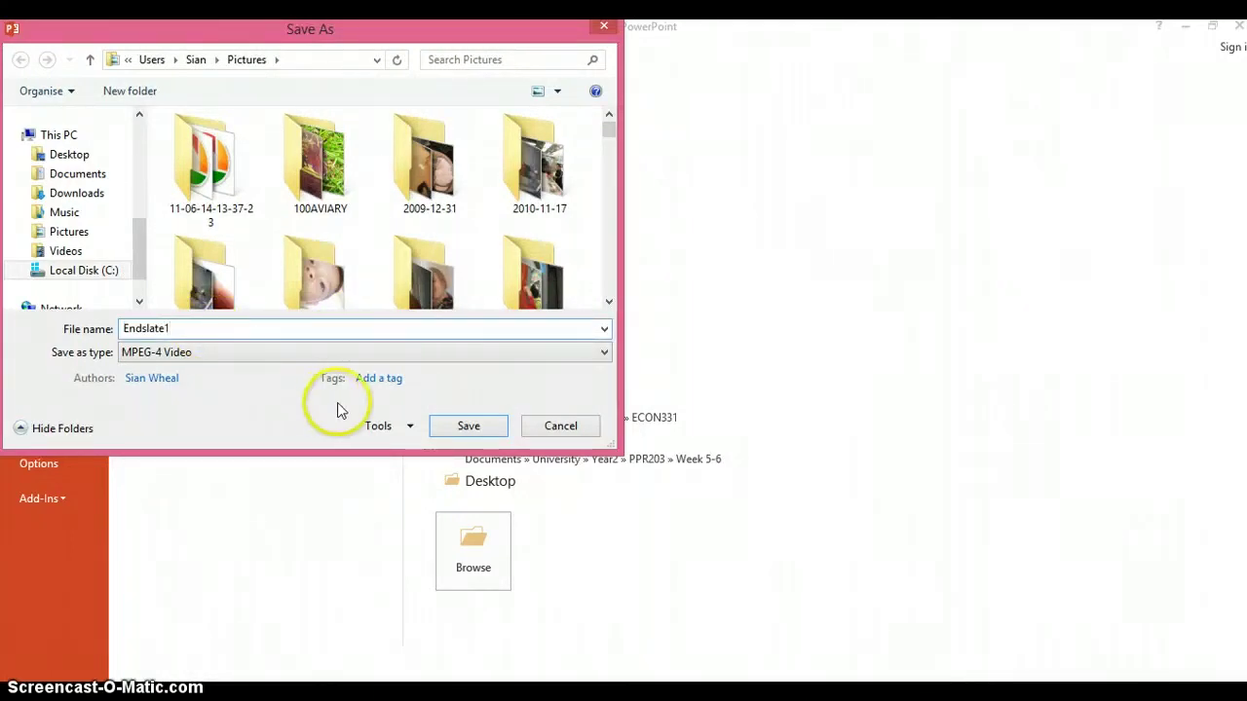
left_click(458, 425)
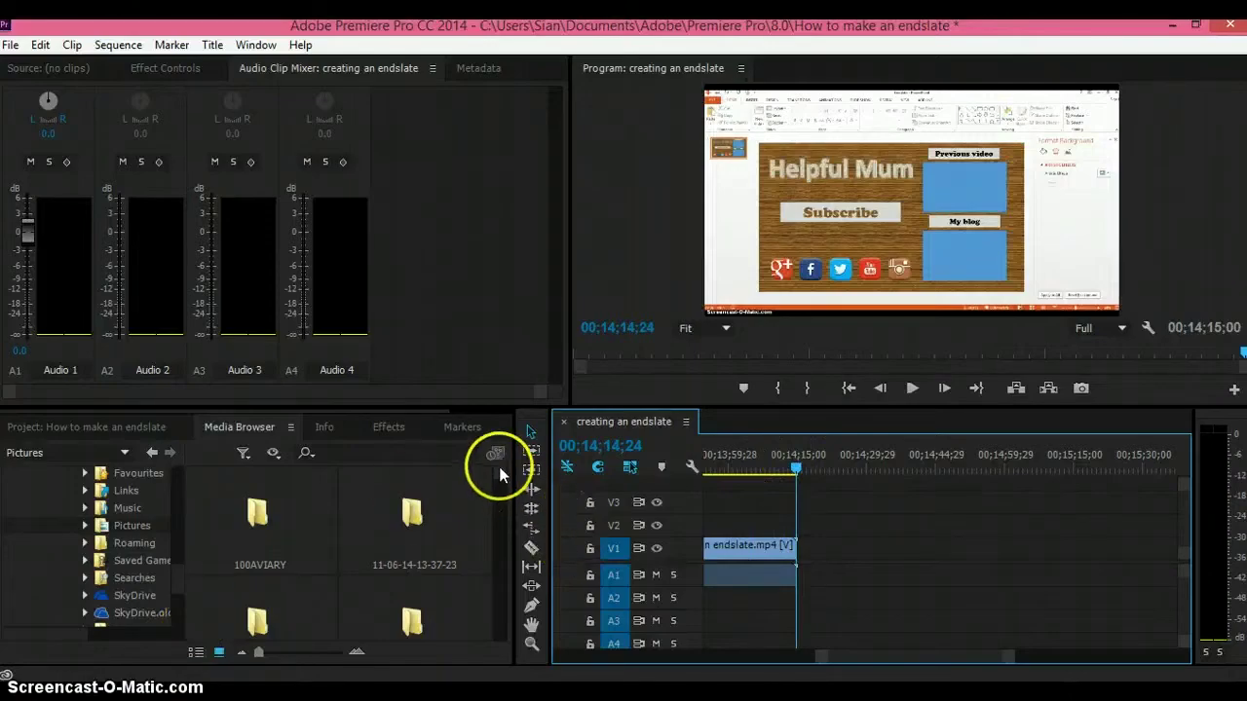
Add Endslate1.mp4 from the Media Browser to V1 right after the main clip
left_click(498, 478)
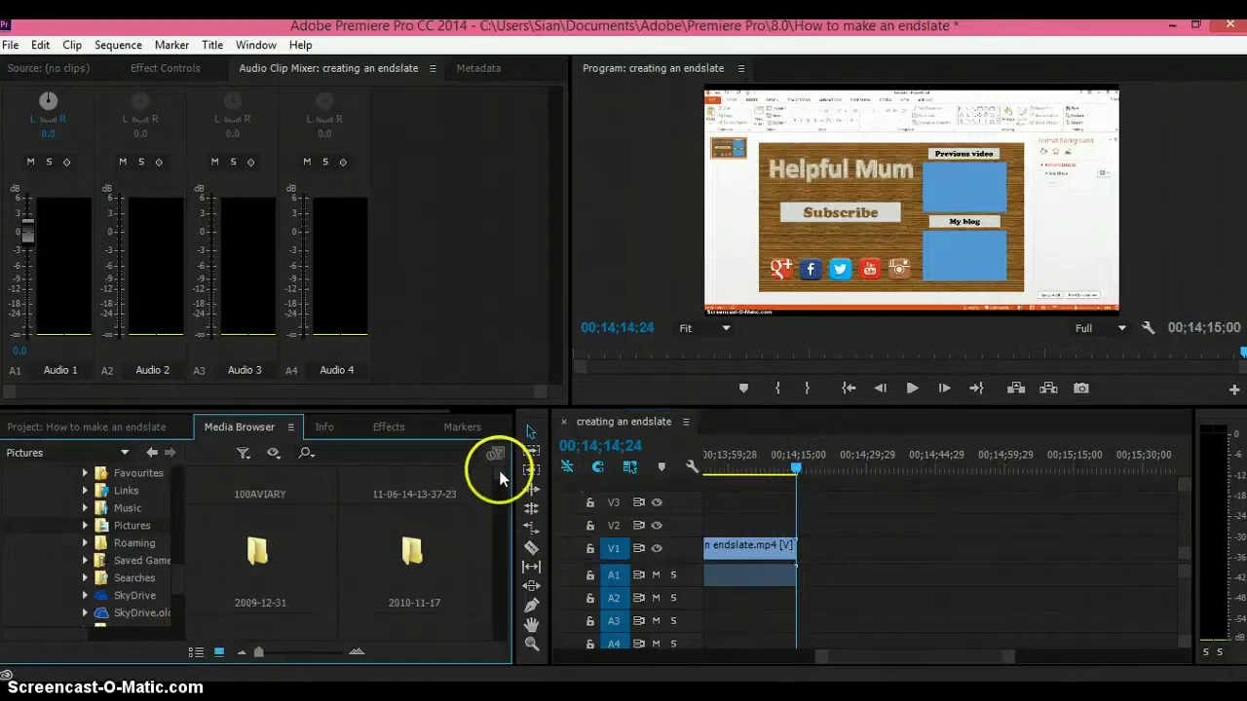
left_click_drag(498, 477, 502, 532)
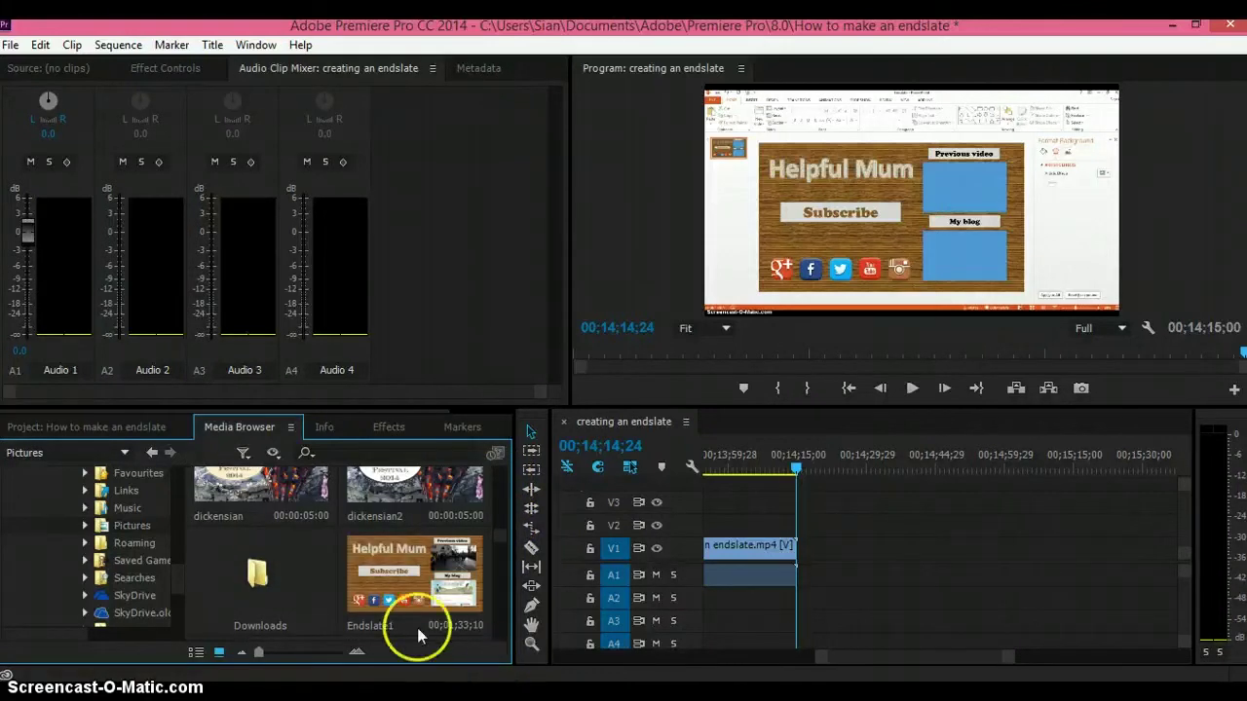
left_click_drag(387, 550, 808, 554)
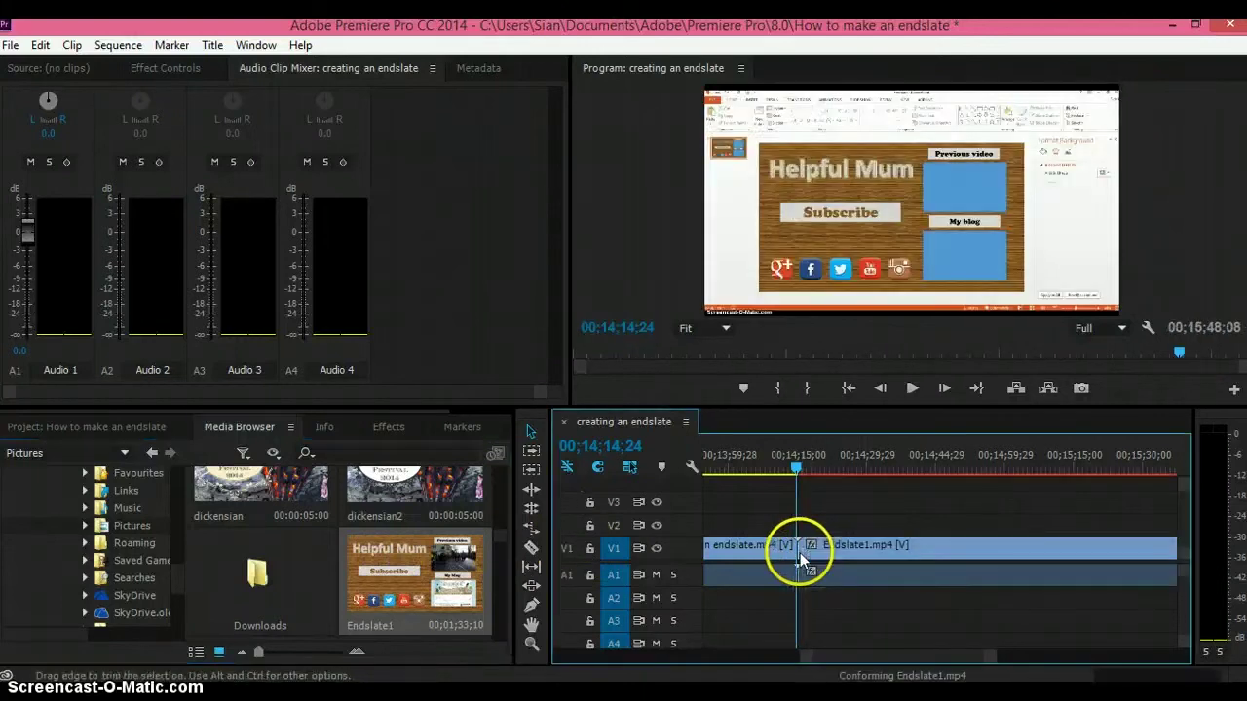
Play the endslate and trim it to end near 00;14;27;23
key("space")
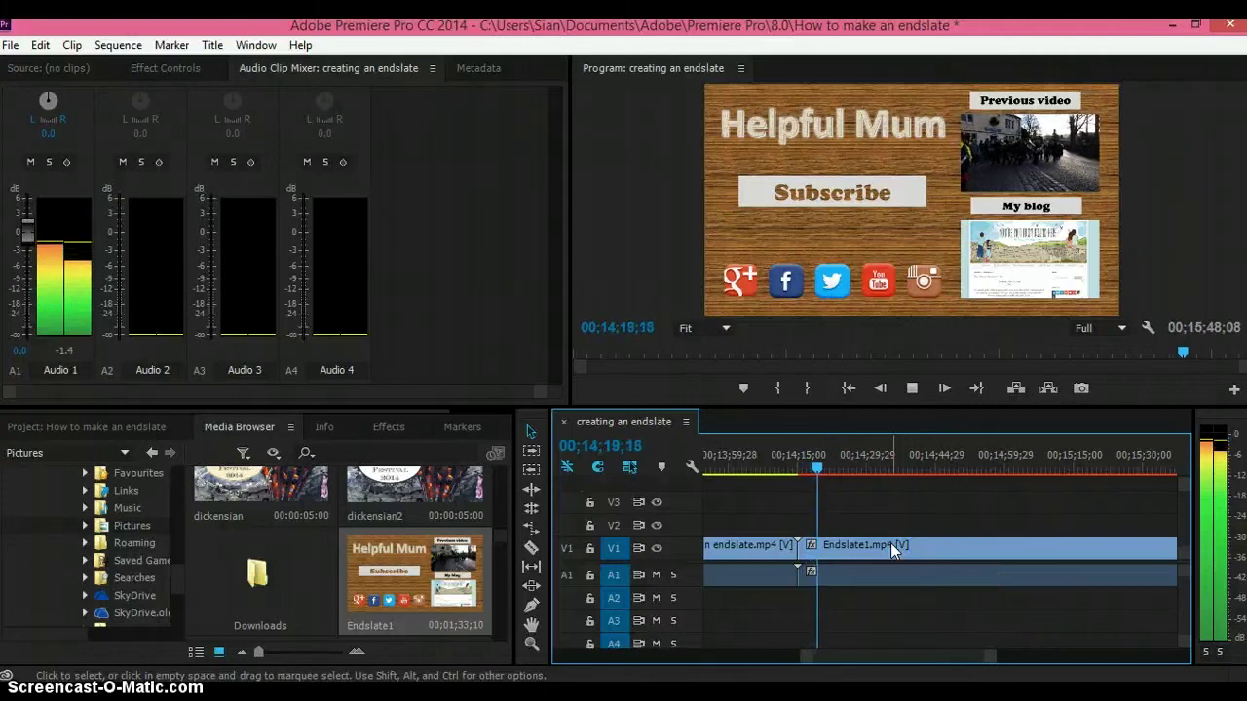
key("space")
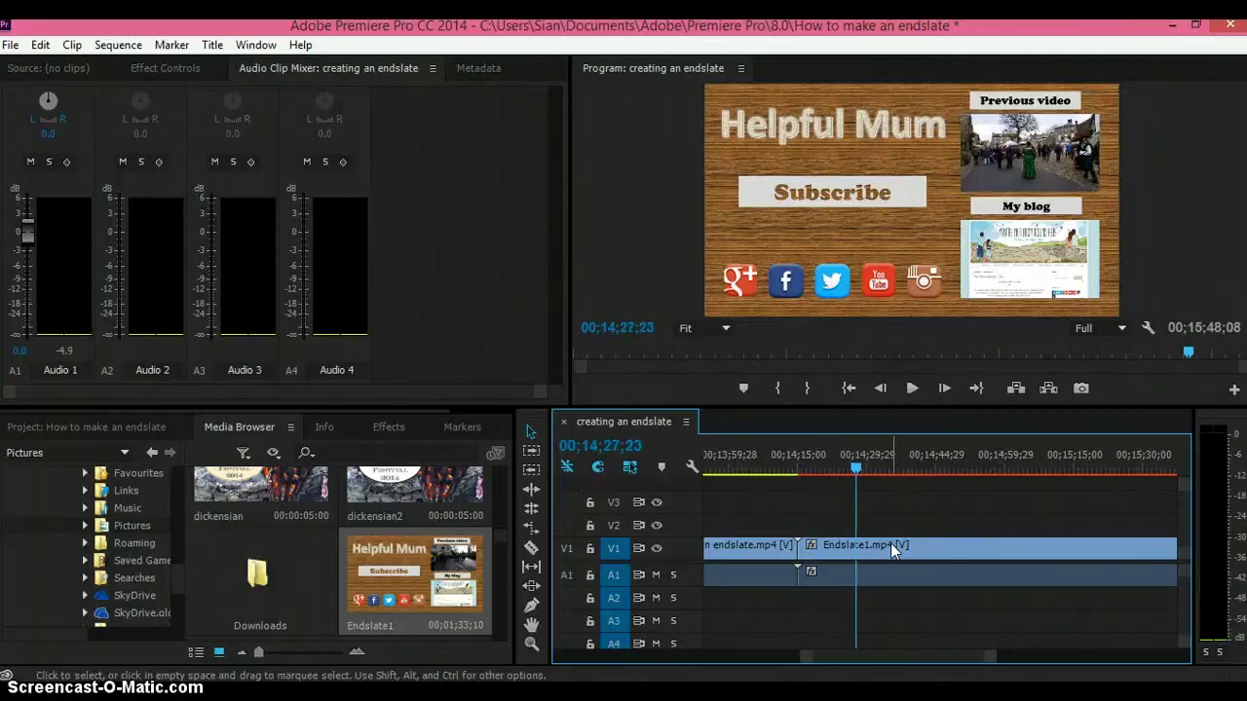
key("i")
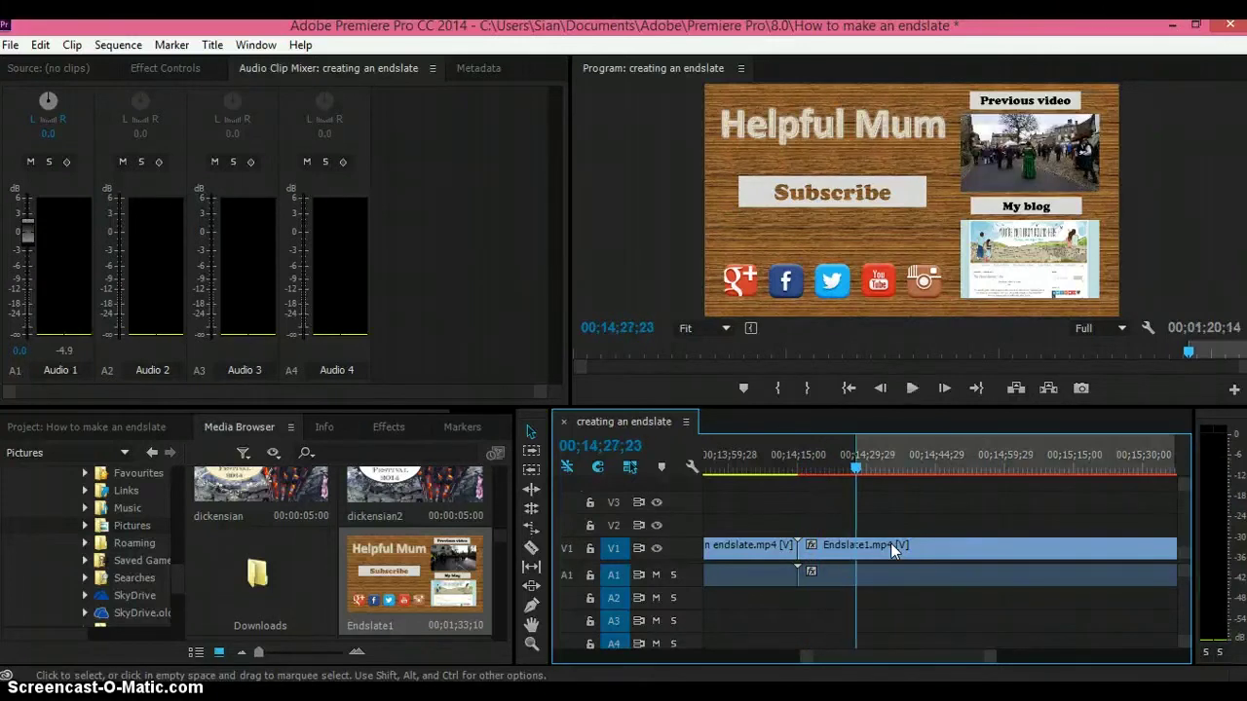
key("apostrophe")
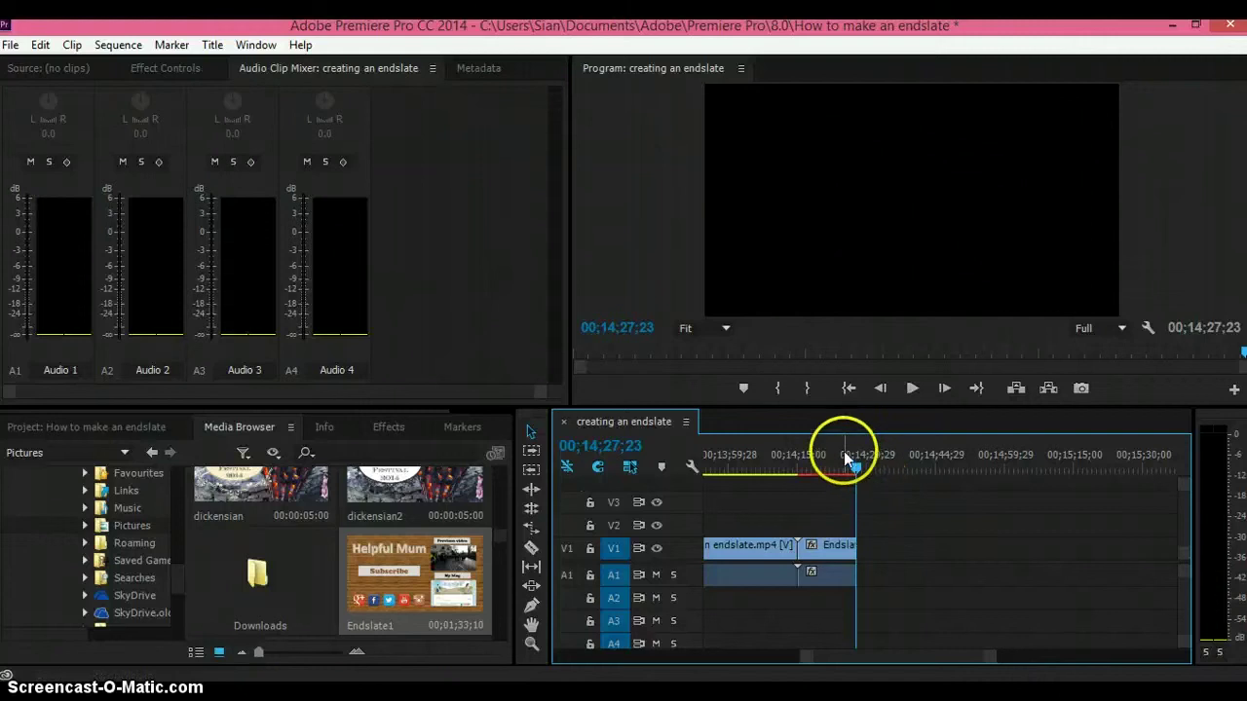
left_click_drag(854, 469, 839, 471)
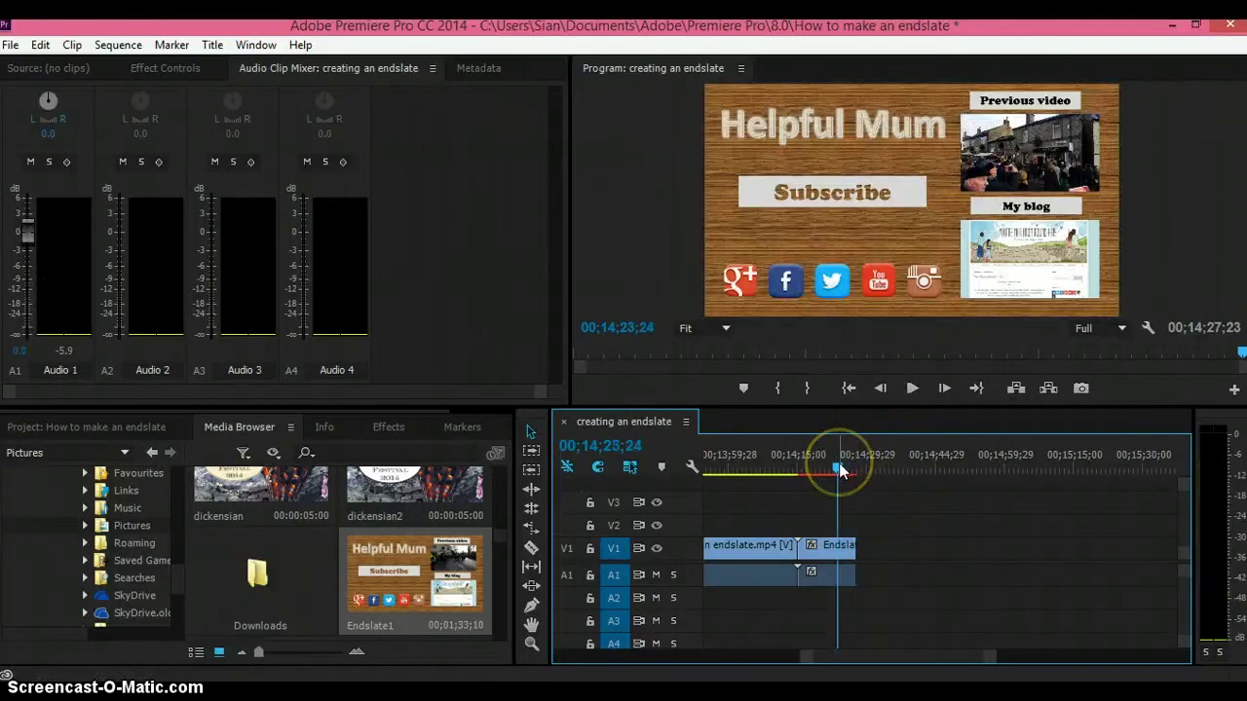